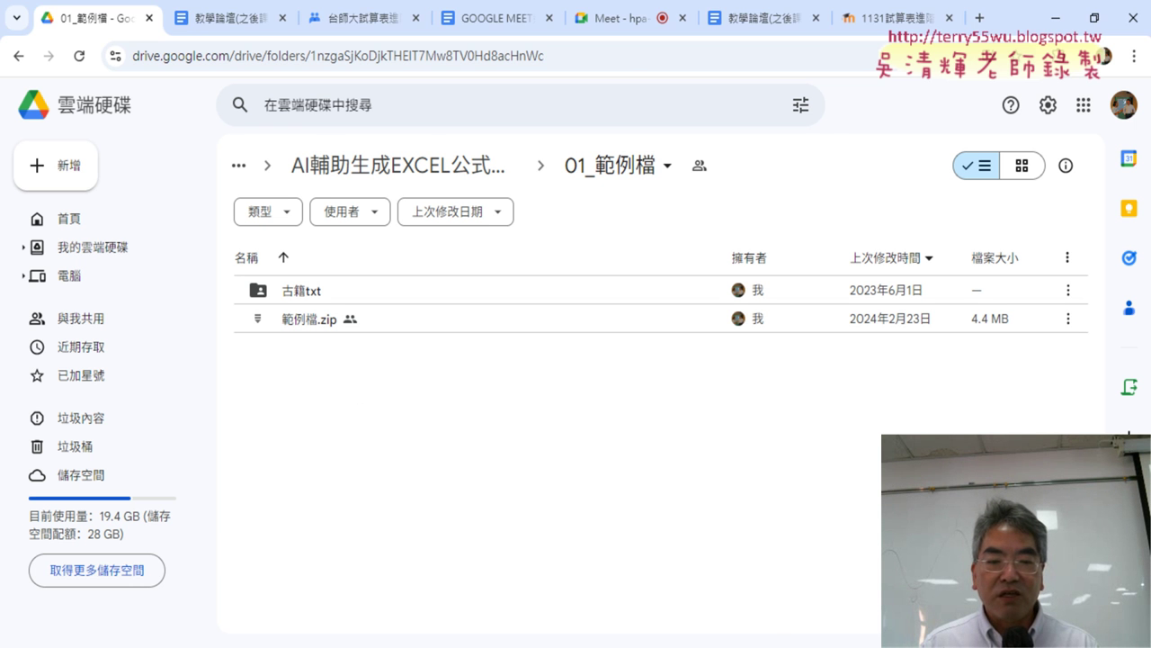
# Switch from Google Drive to the local 01文字與資料函數 folder in File Explorer.
pyautogui.hotkey('alt', 'Tab')
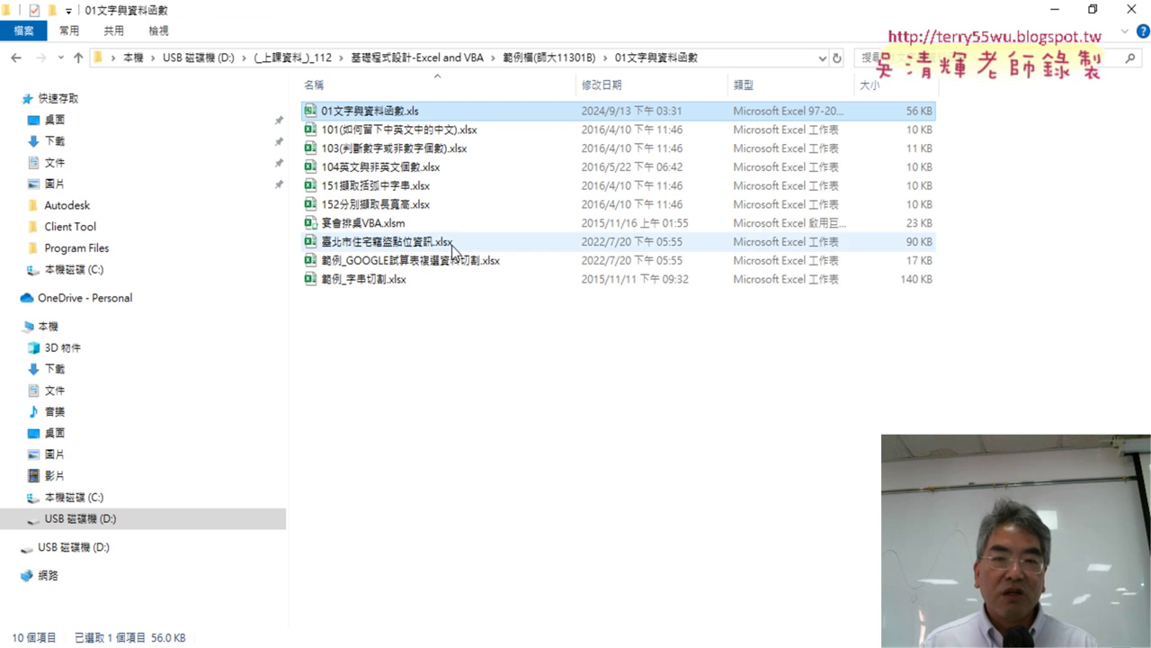
pyautogui.click(563, 60)
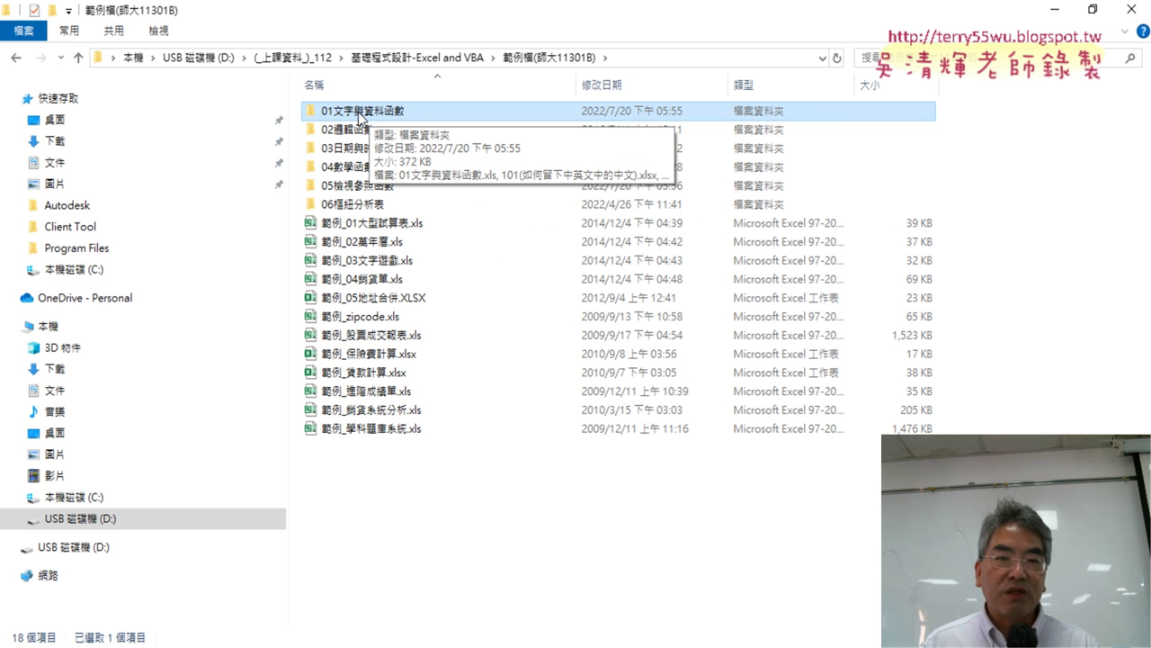
pyautogui.doubleClick(398, 113)
pyautogui.click(397, 114)
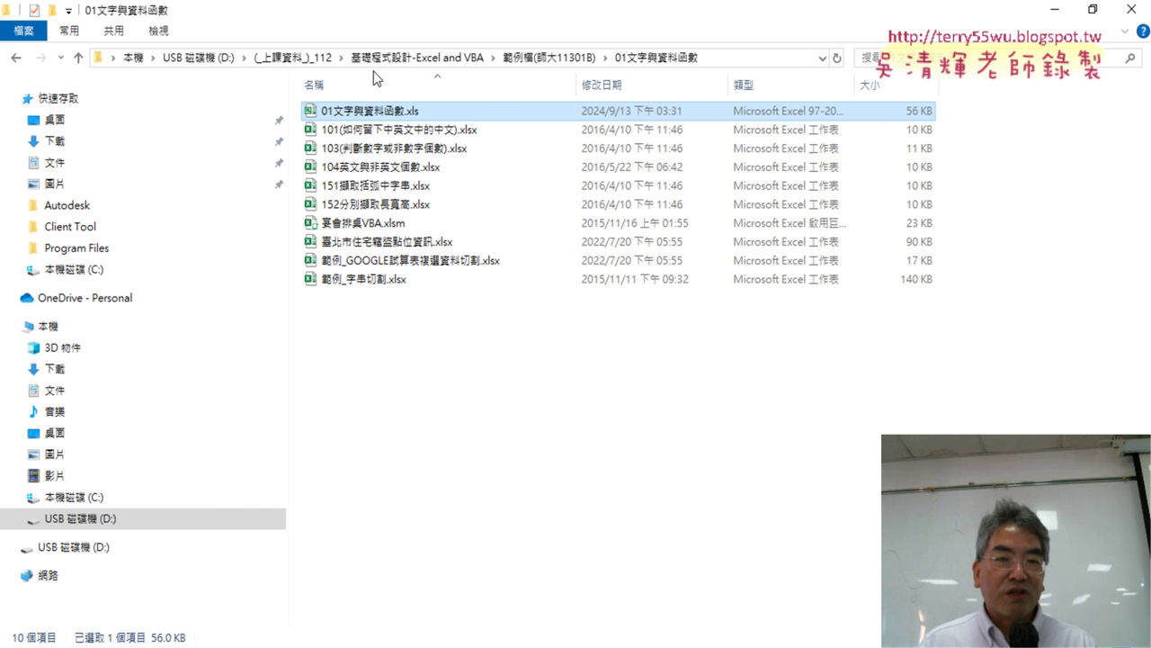
# Open 01文字與資料函數.xls and widen the empty 手機 column E to fit phone numbers.
pyautogui.press('Return')
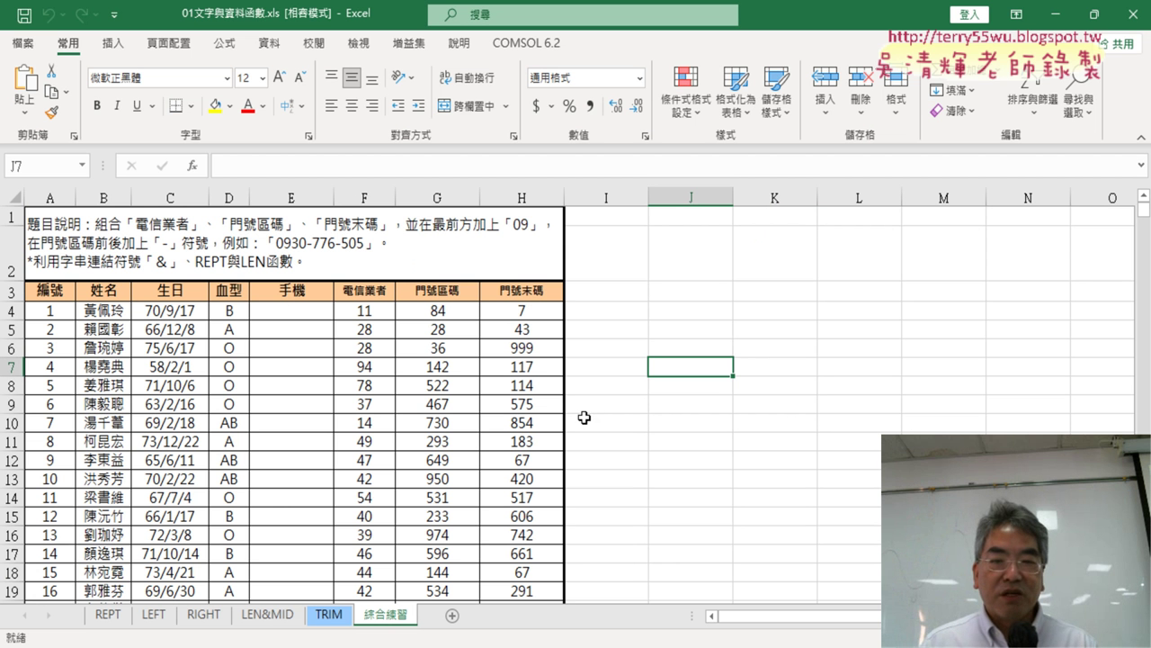
pyautogui.keyDown('ctrl'); pyautogui.scroll(4, 520, 388); pyautogui.keyUp('ctrl')
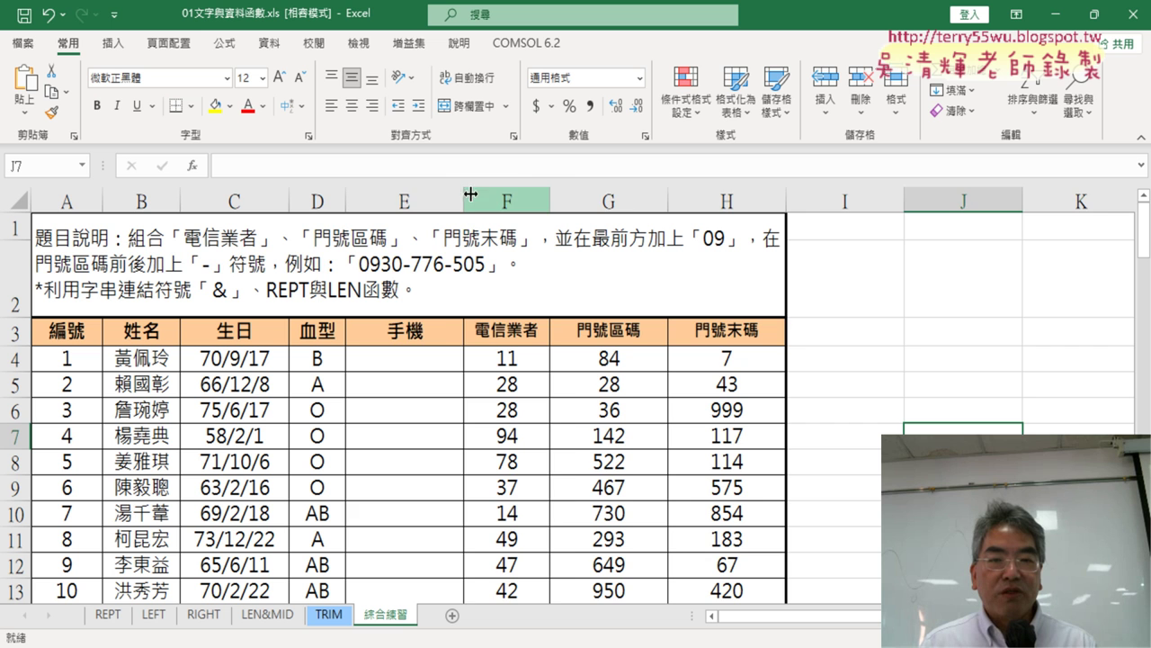
pyautogui.moveTo(464, 196); pyautogui.dragTo(517, 196)
# Check row 4's carrier, area and end codes, then select cell E4 for the formula.
pyautogui.click(439, 355)
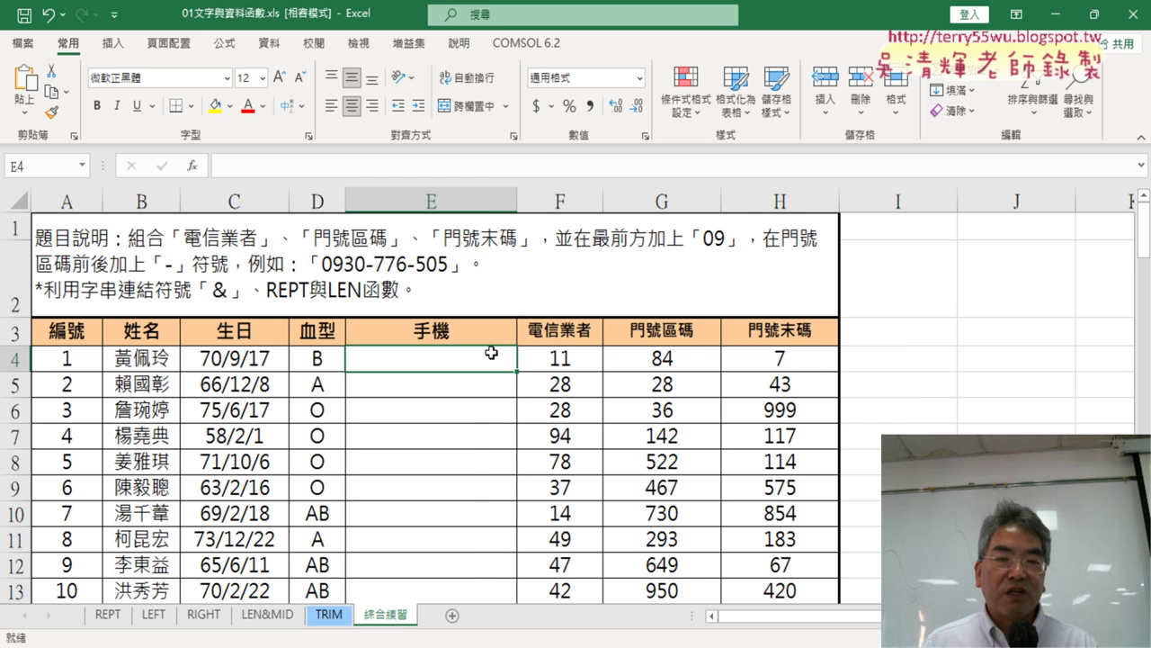
pyautogui.moveTo(629, 360); pyautogui.dragTo(747, 360)
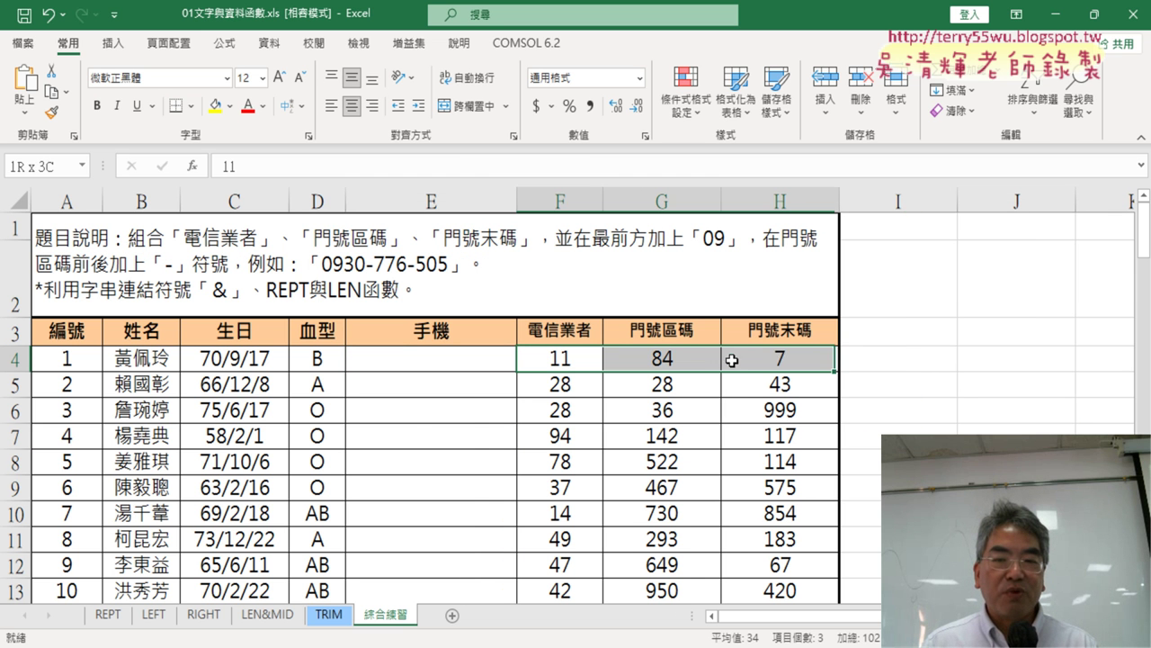
pyautogui.click(407, 356)
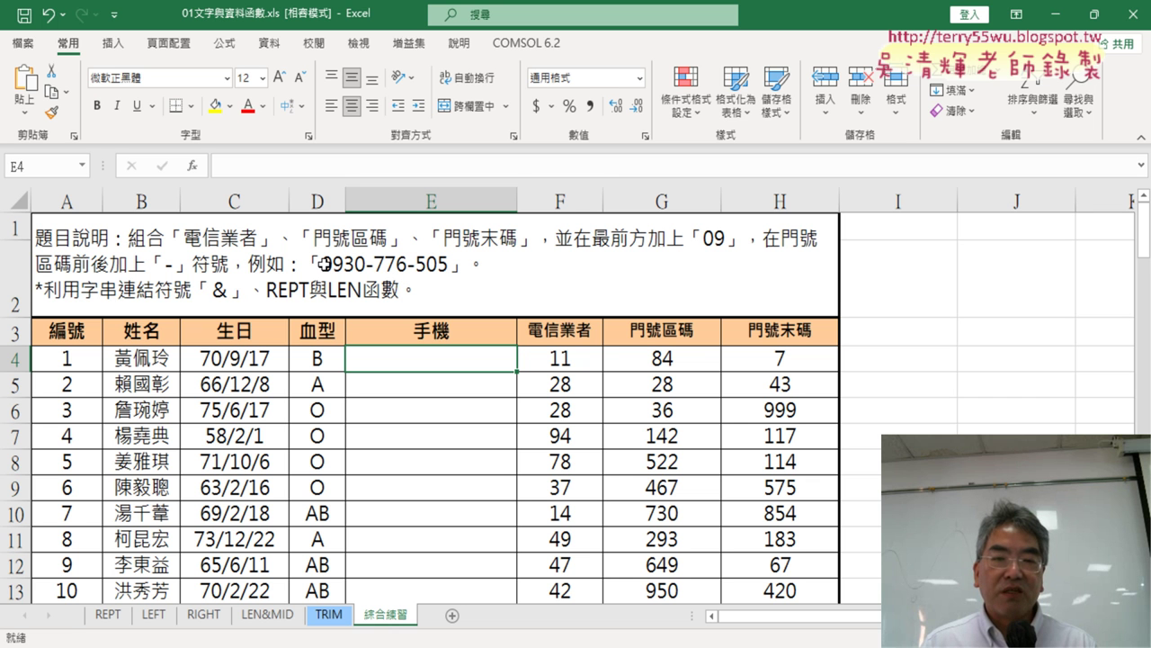
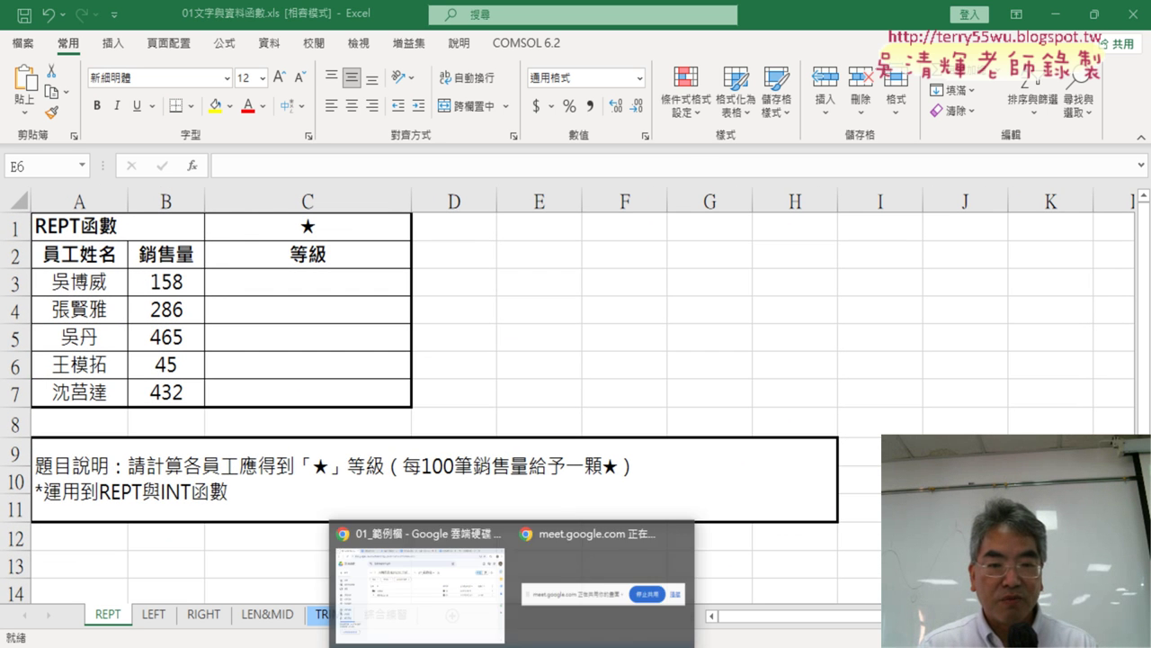
# Read the title and REPT lesson line of the Moodle course forum post.
pyautogui.click(425, 599)
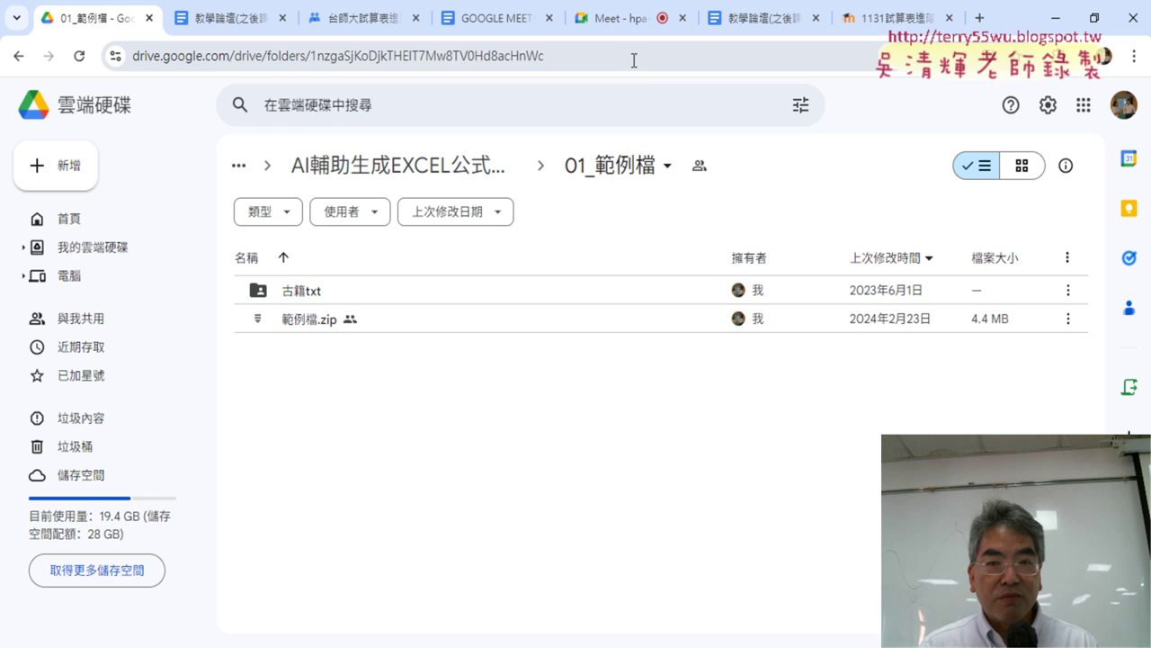
pyautogui.click(894, 20)
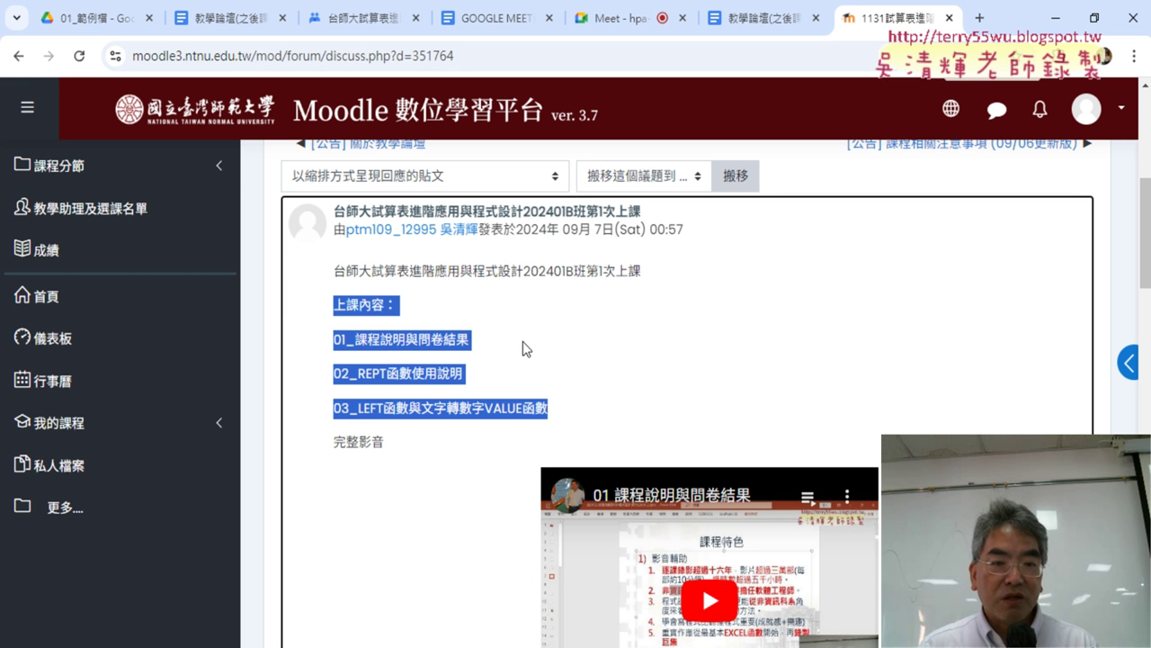
pyautogui.click(470, 380)
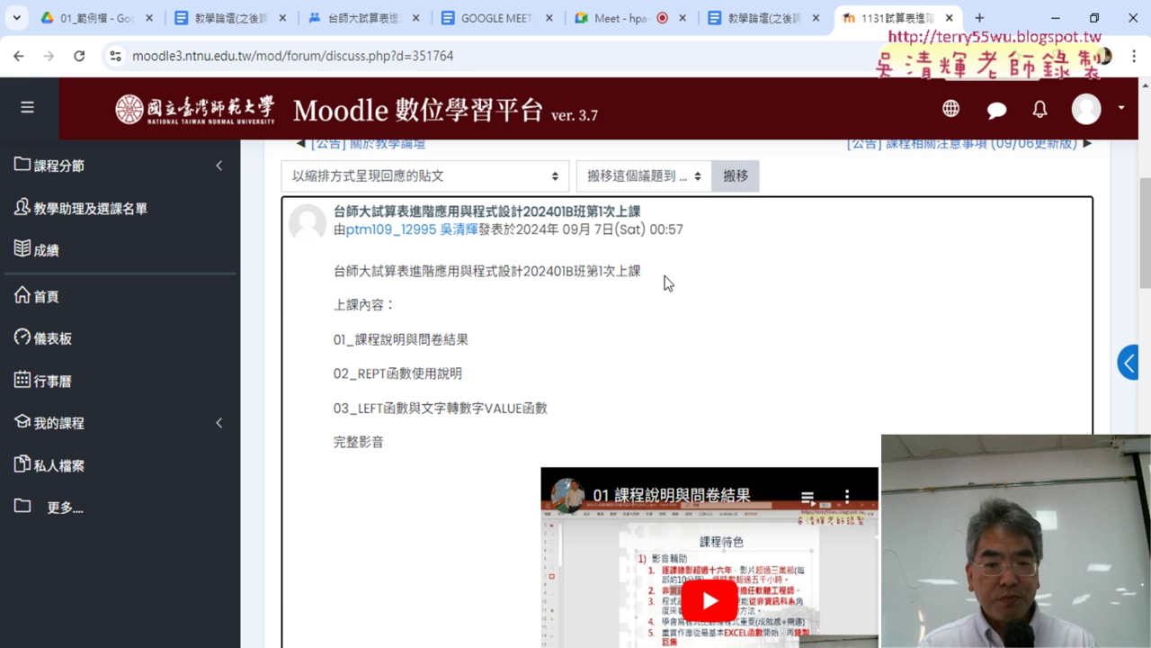
pyautogui.moveTo(666, 283); pyautogui.dragTo(332, 271)
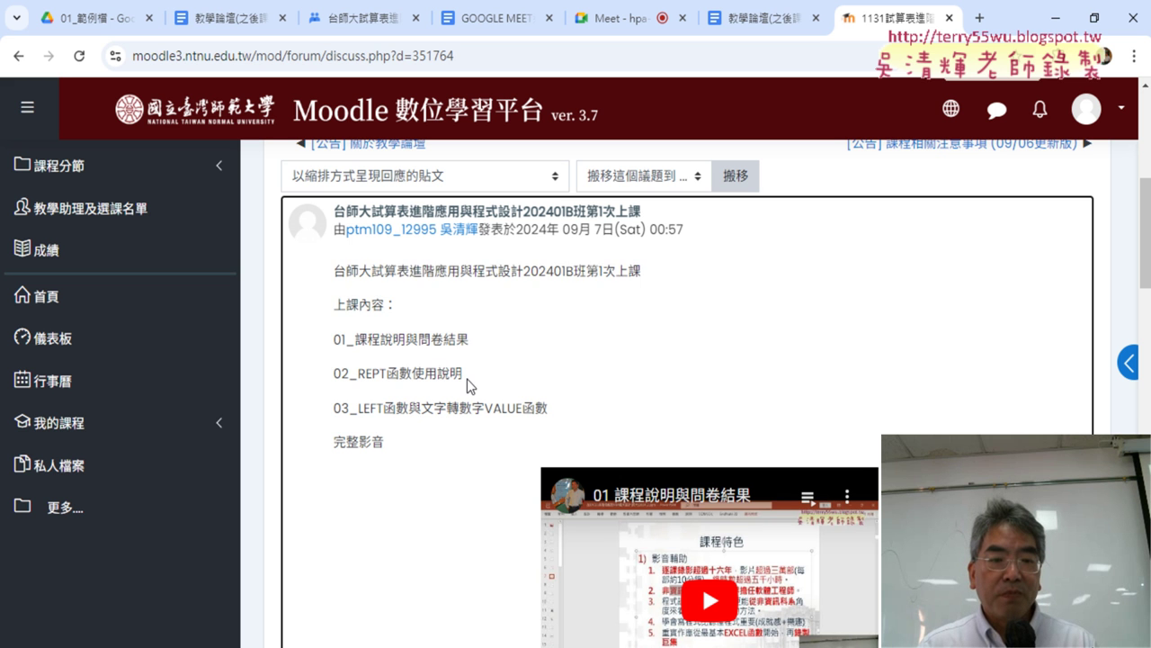
pyautogui.moveTo(469, 381); pyautogui.dragTo(334, 372)
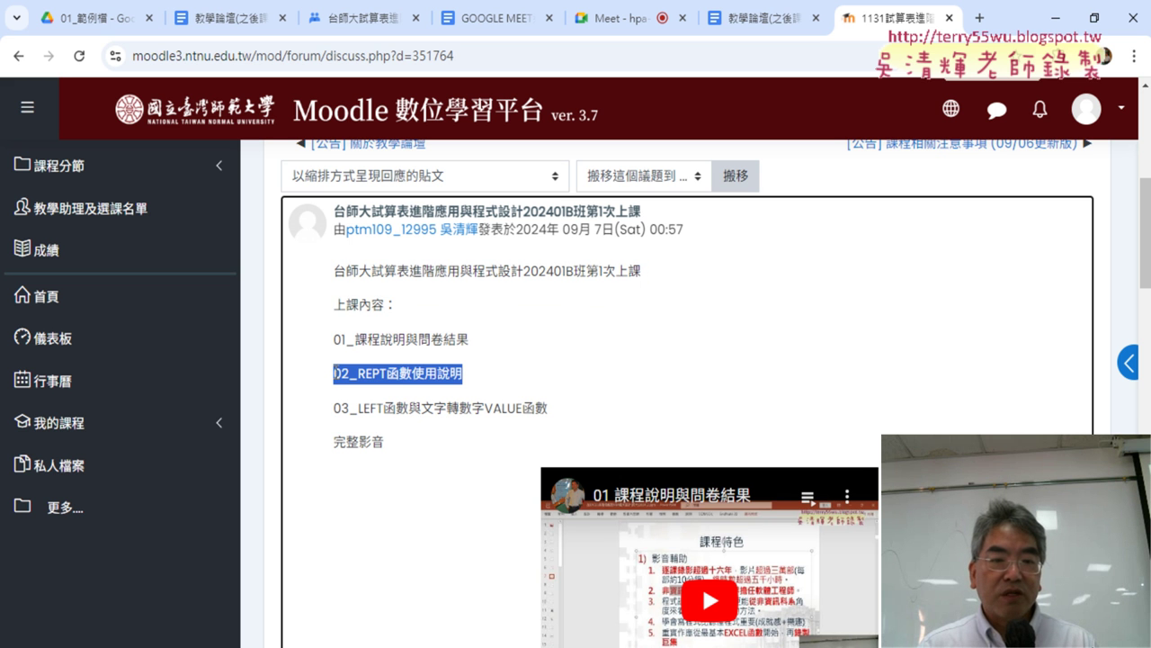
pyautogui.click(420, 376)
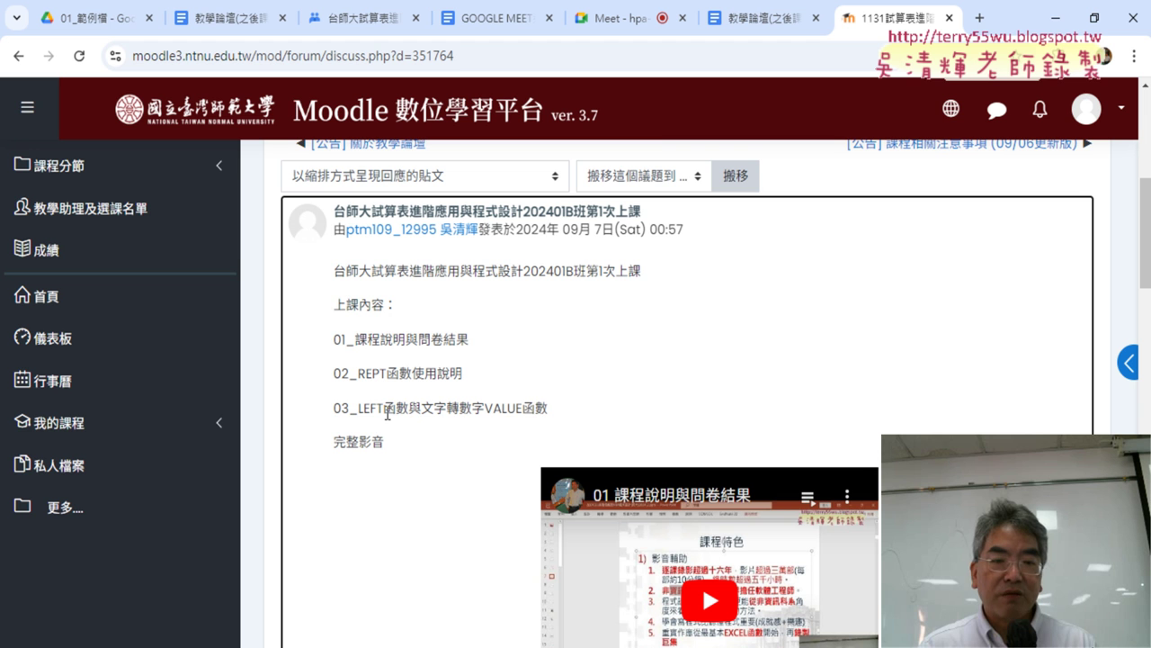
pyautogui.hotkey('alt', 'Tab')
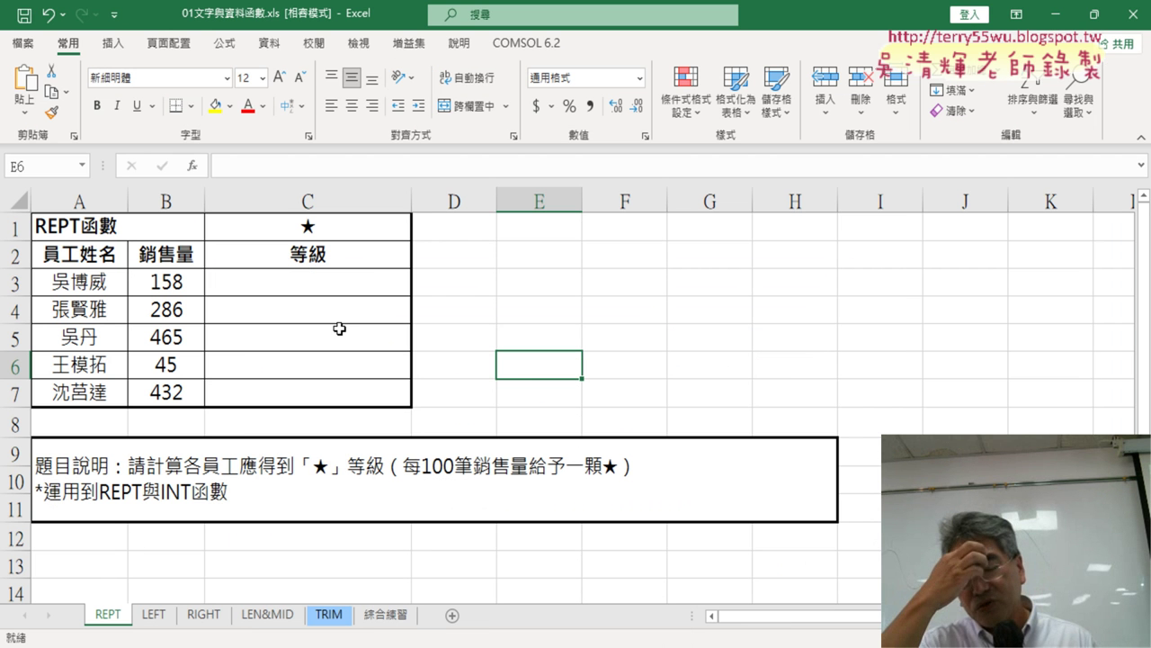
# Insert an empty REPT function from the 文字 category into cell C3.
pyautogui.click(342, 284)
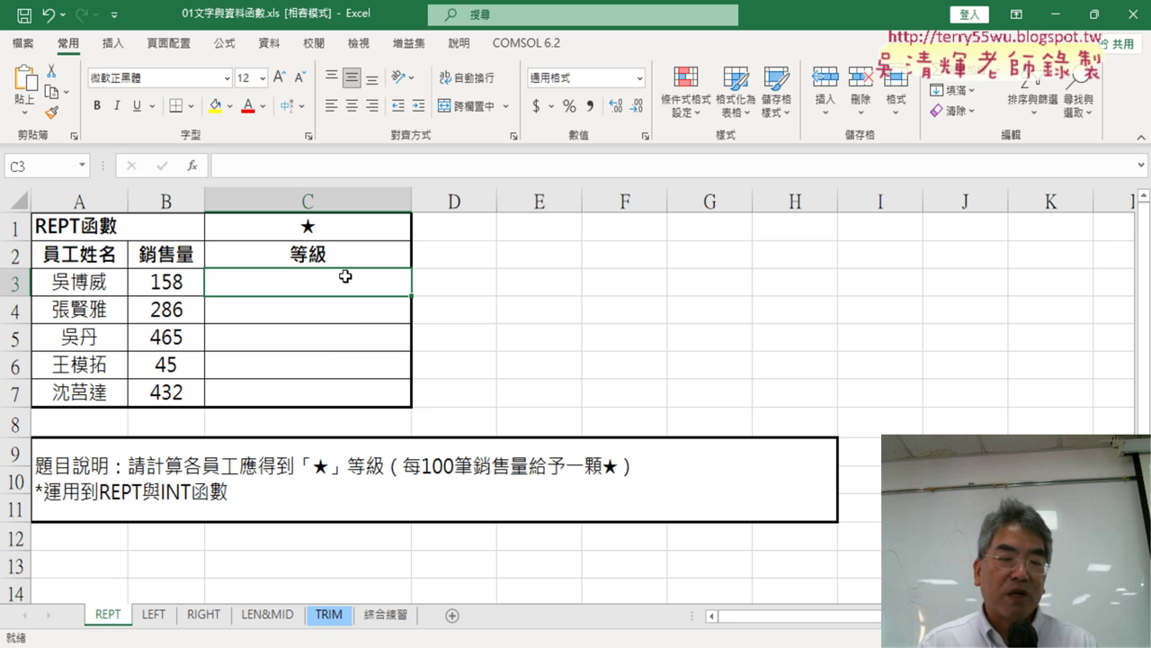
pyautogui.click(186, 168)
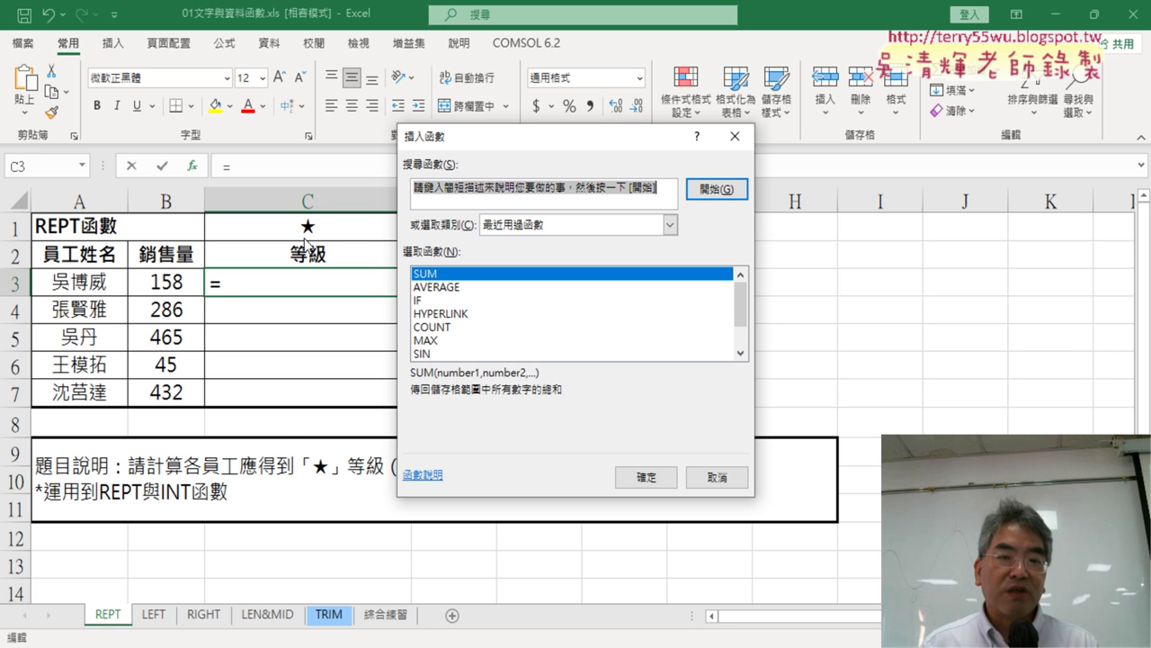
pyautogui.moveTo(582, 145); pyautogui.dragTo(782, 116)
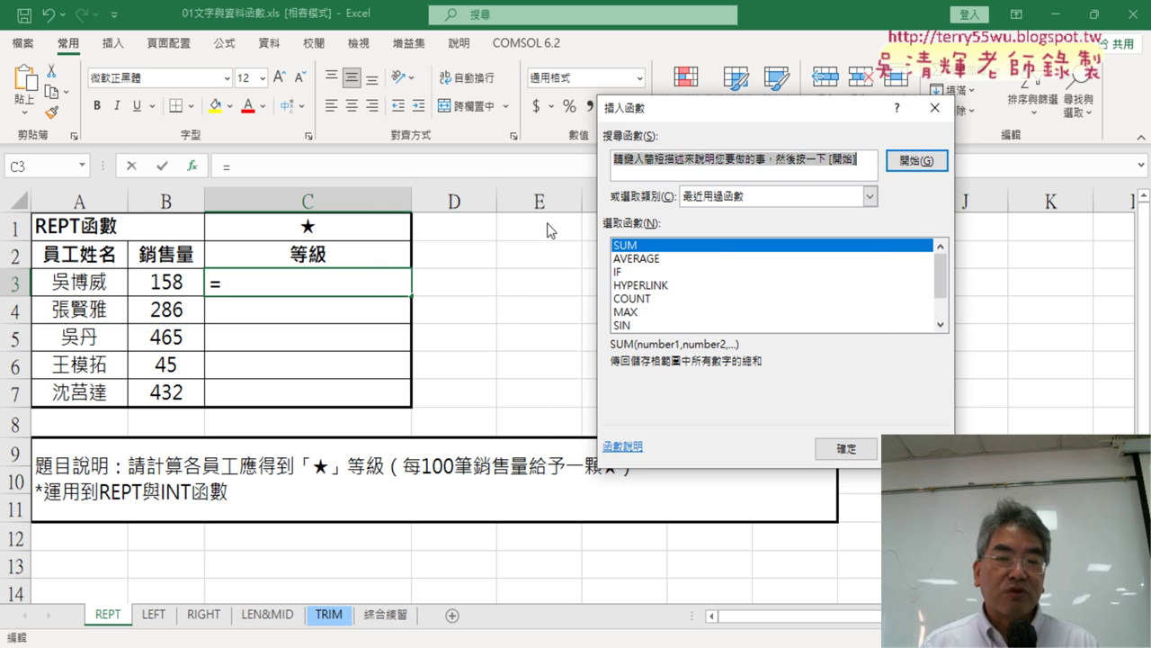
pyautogui.click(868, 196)
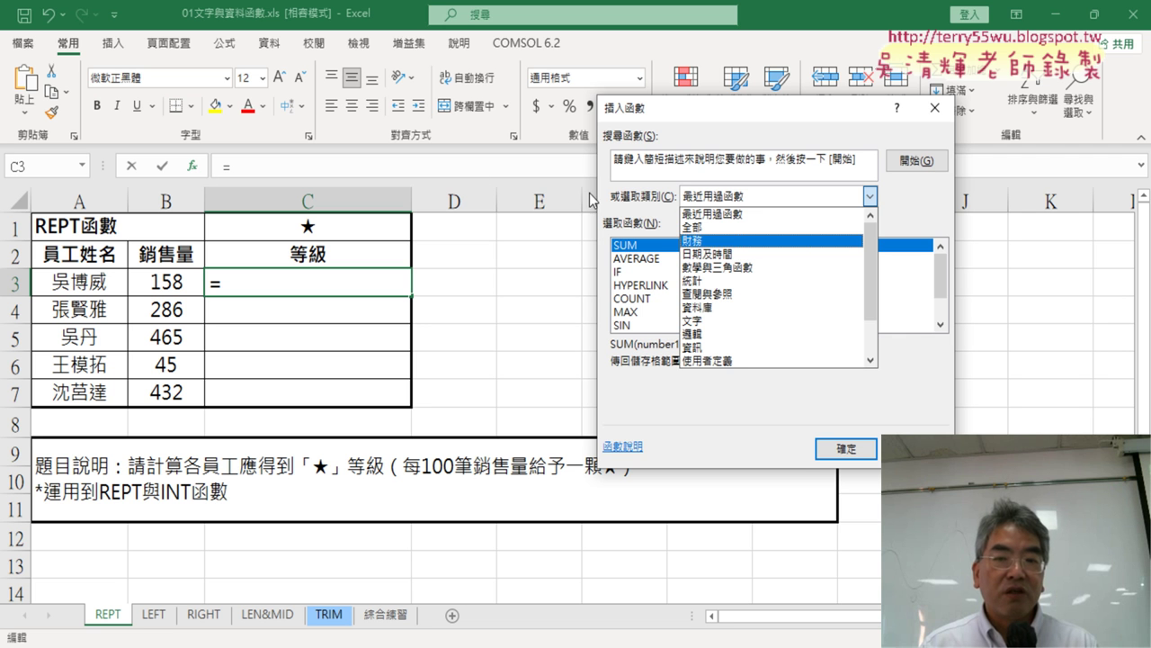
pyautogui.click(801, 321)
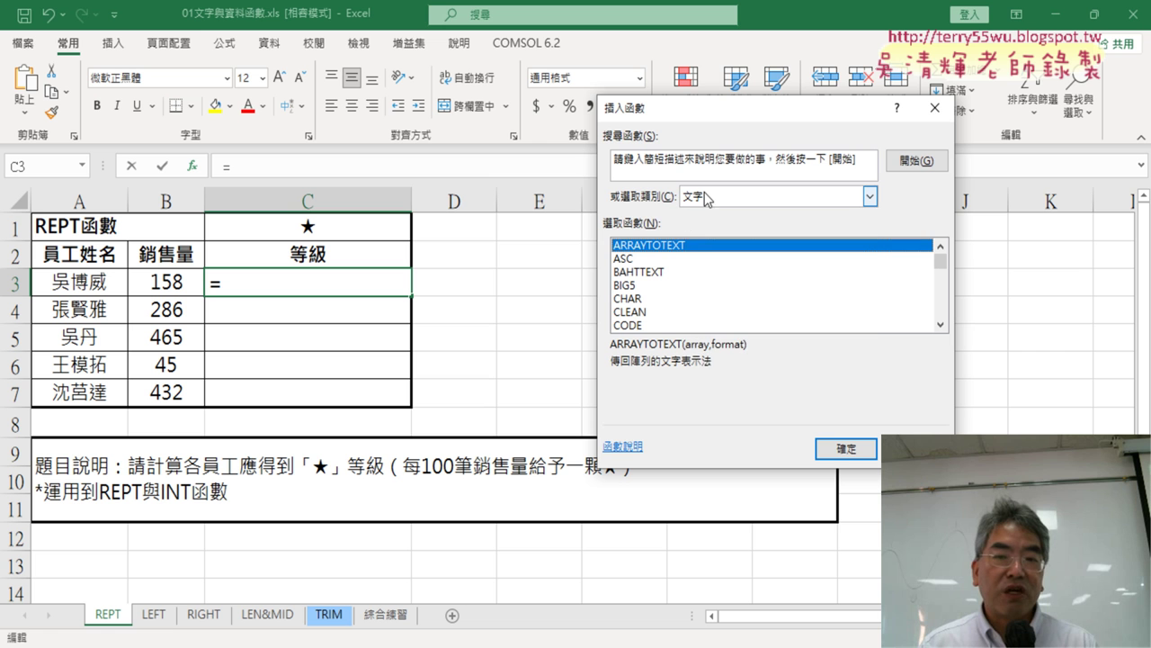
pyautogui.click(870, 196)
pyautogui.click(870, 196)
pyautogui.click(941, 326)
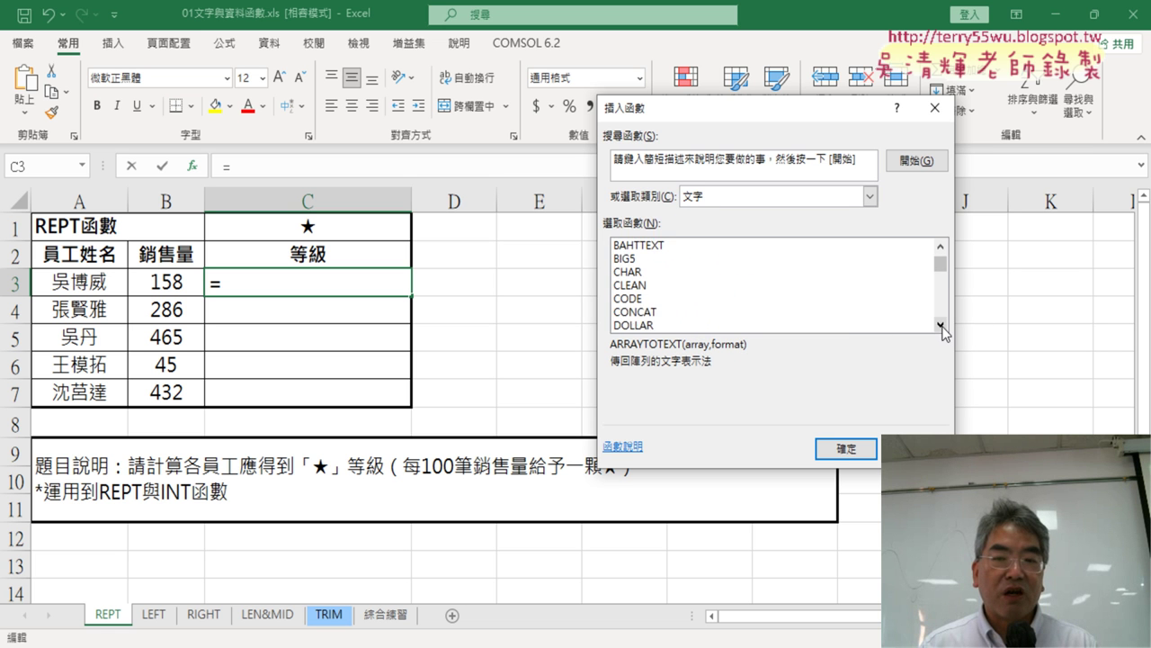
pyautogui.moveTo(941, 326); pyautogui.dragTo(832, 328)
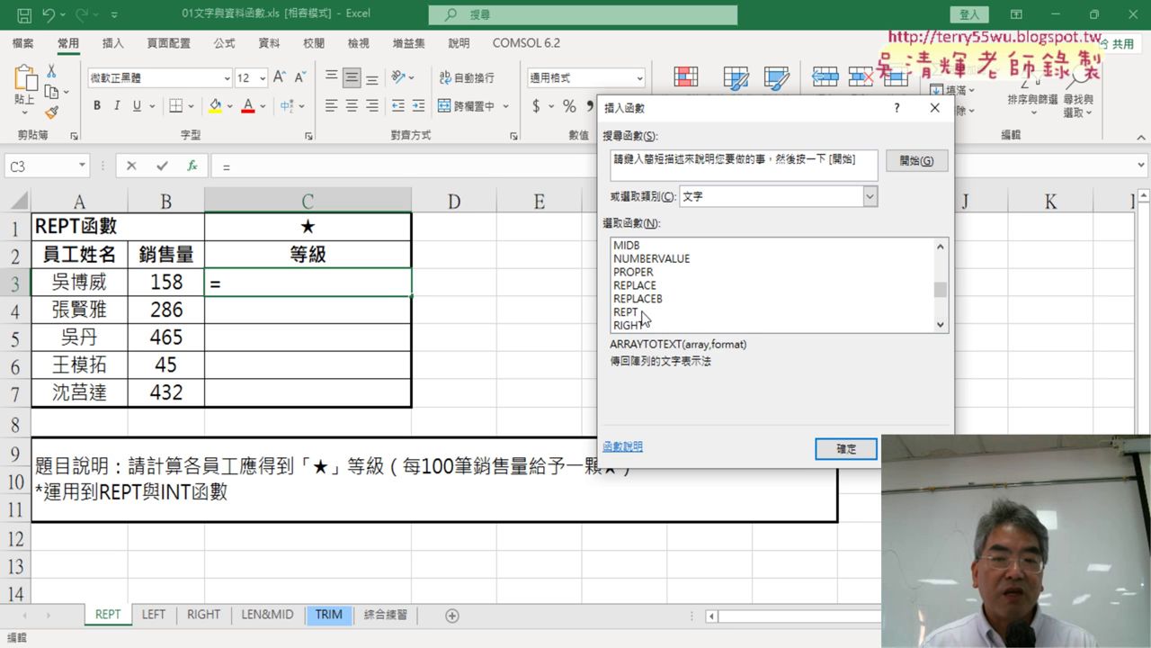
pyautogui.click(641, 313)
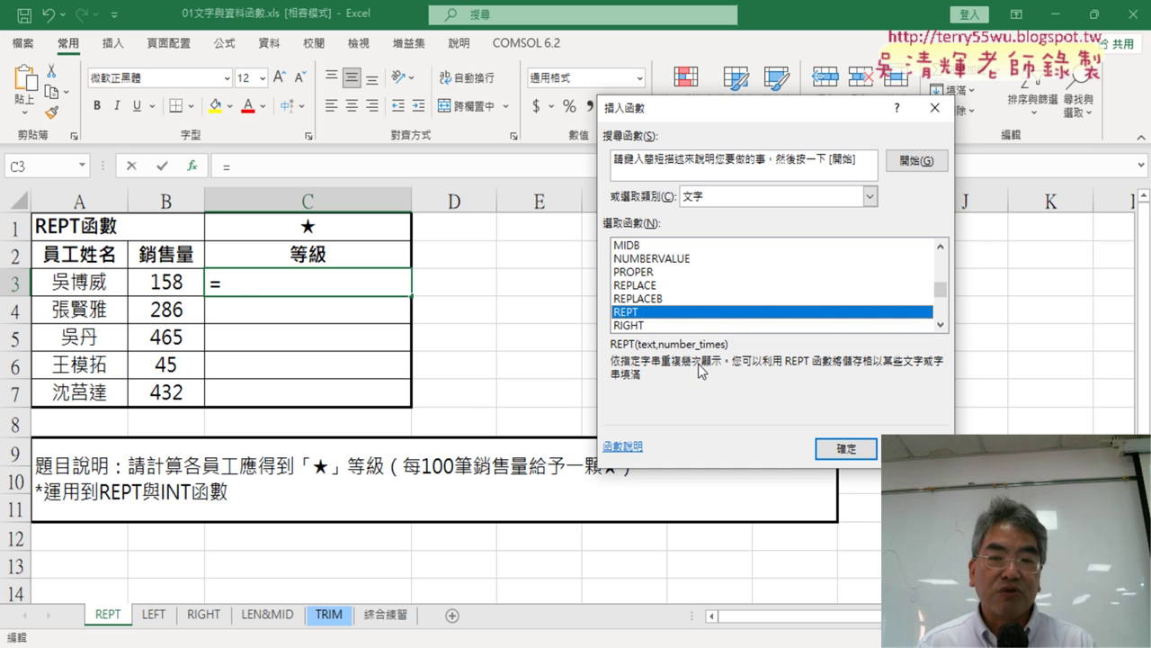
pyautogui.click(848, 449)
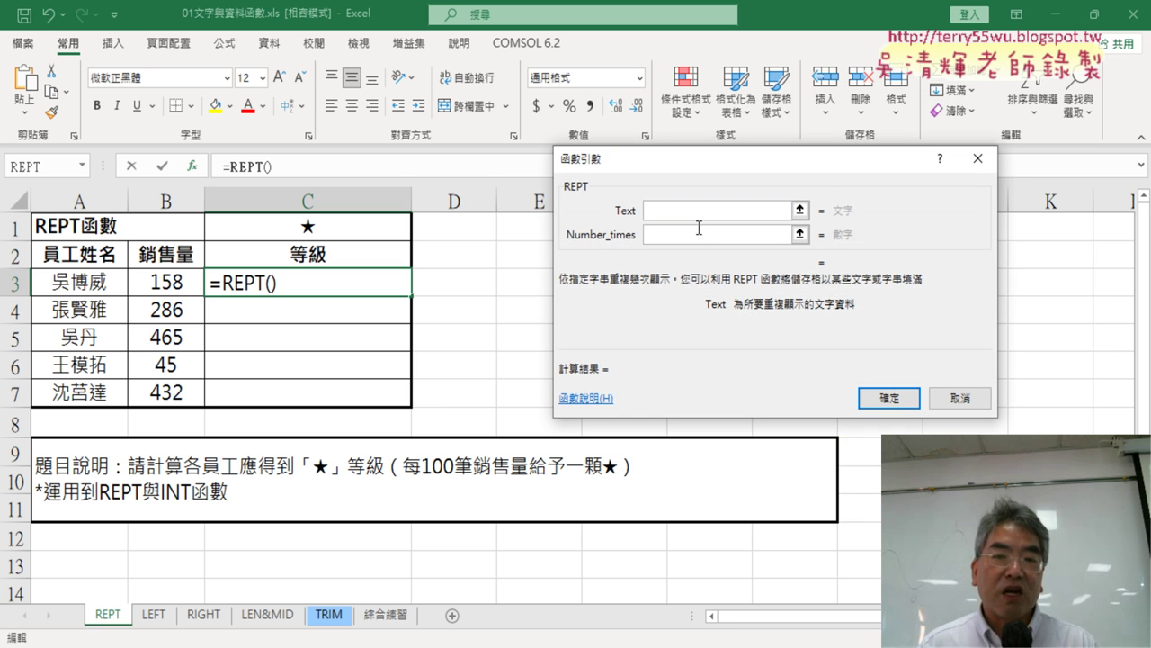
# Set REPT's Text to C1 and Number_times to INT(B3/100), then confirm it into C3.
pyautogui.click(698, 215)
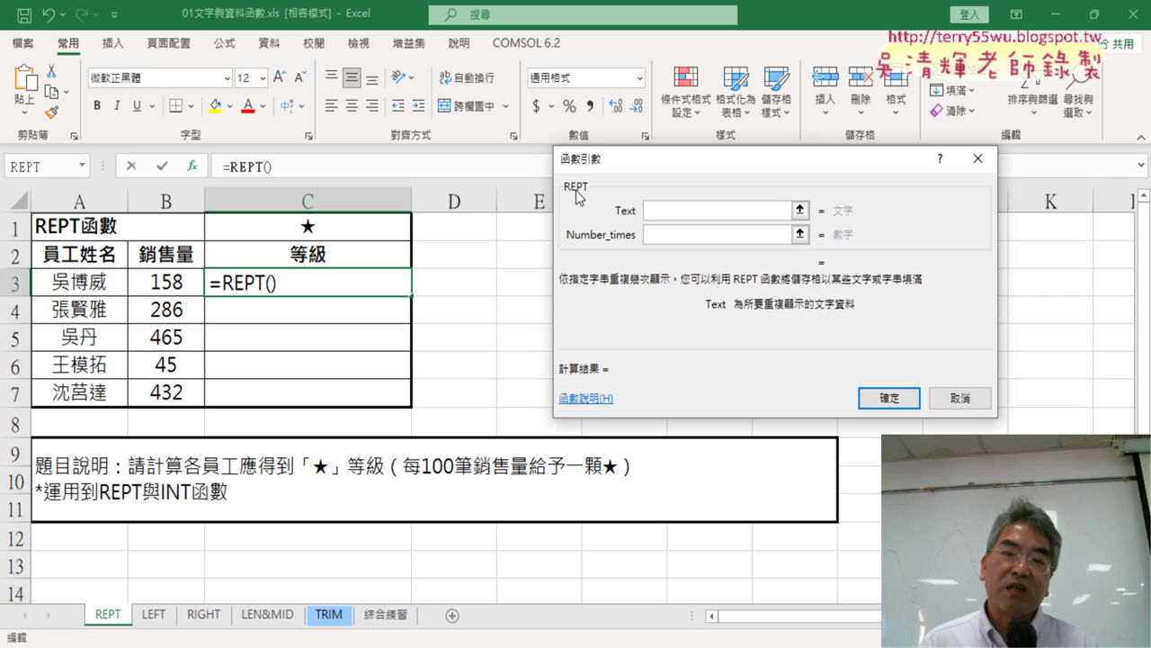
pyautogui.click(313, 230)
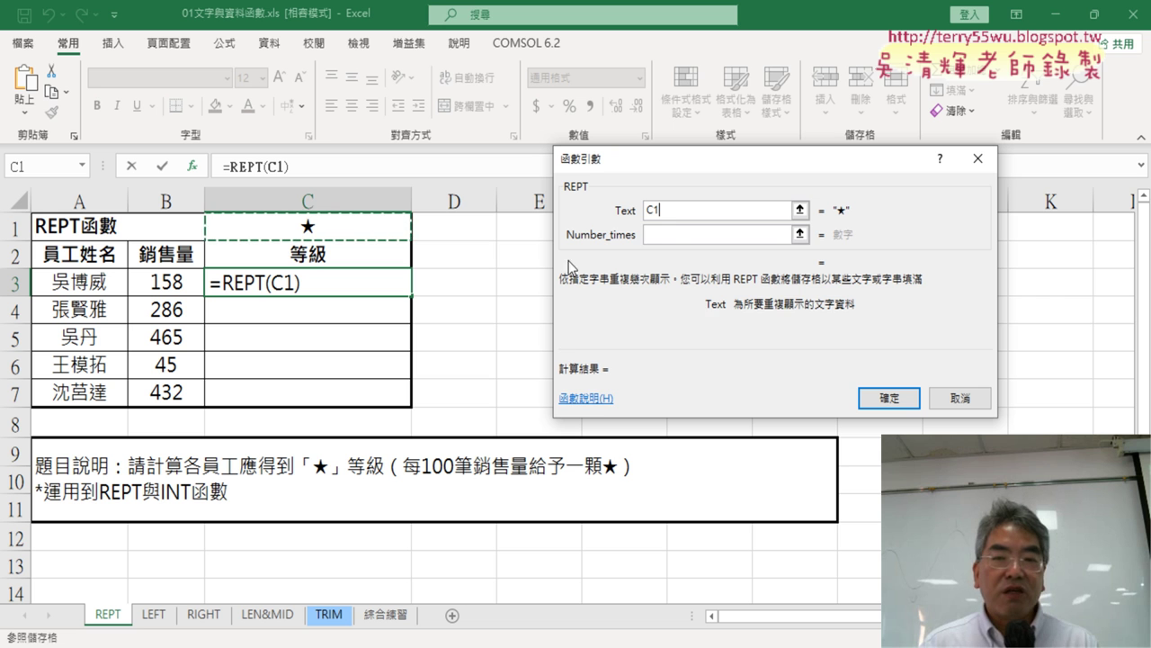
pyautogui.click(664, 236)
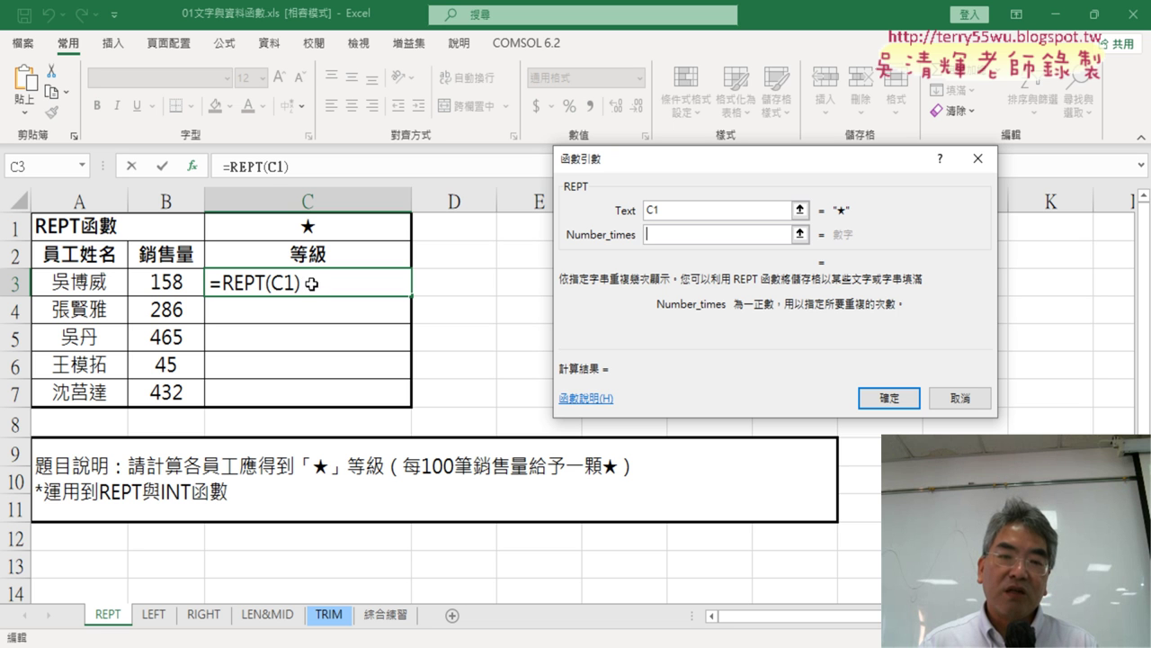
pyautogui.click(162, 282)
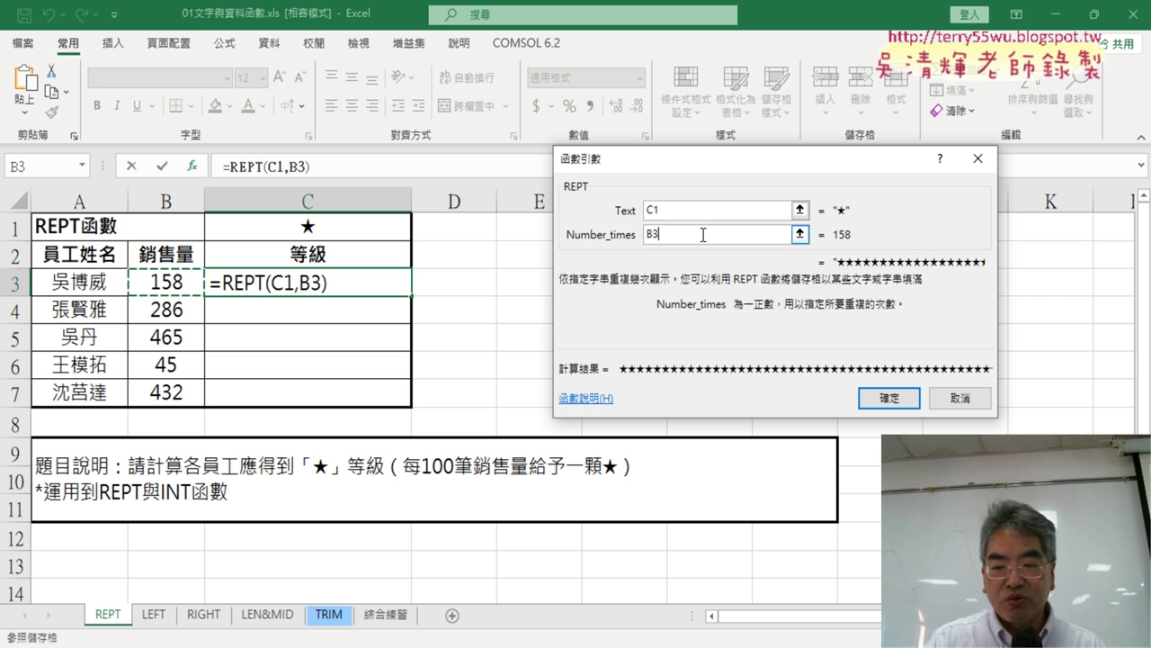
pyautogui.write('/100')
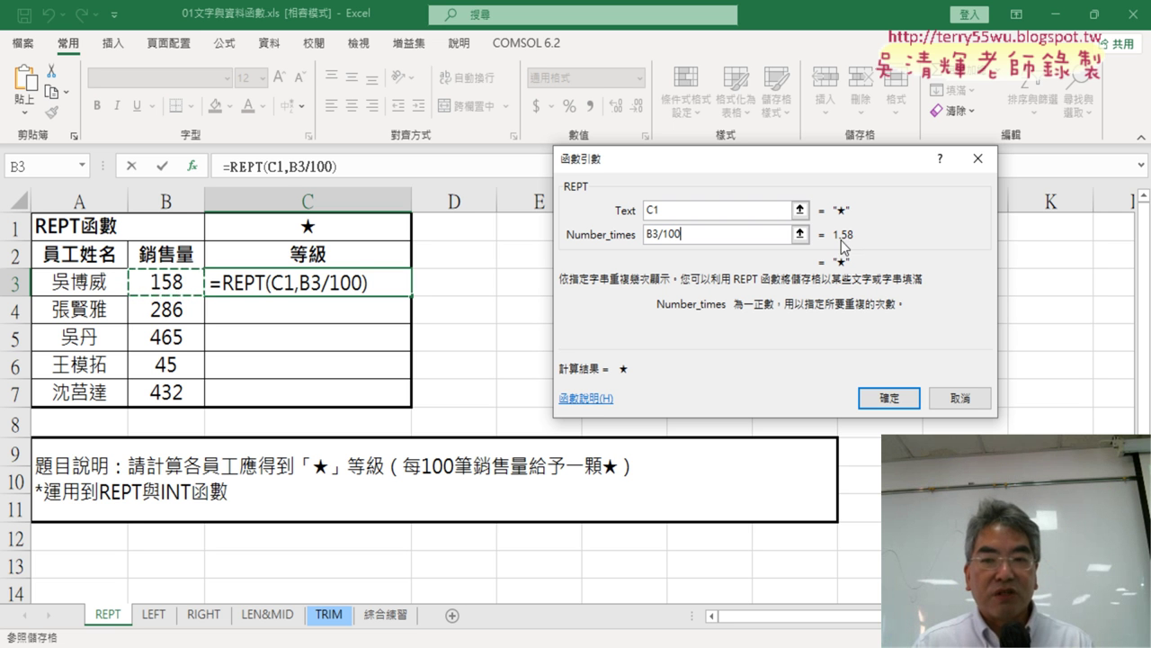
pyautogui.click(649, 234)
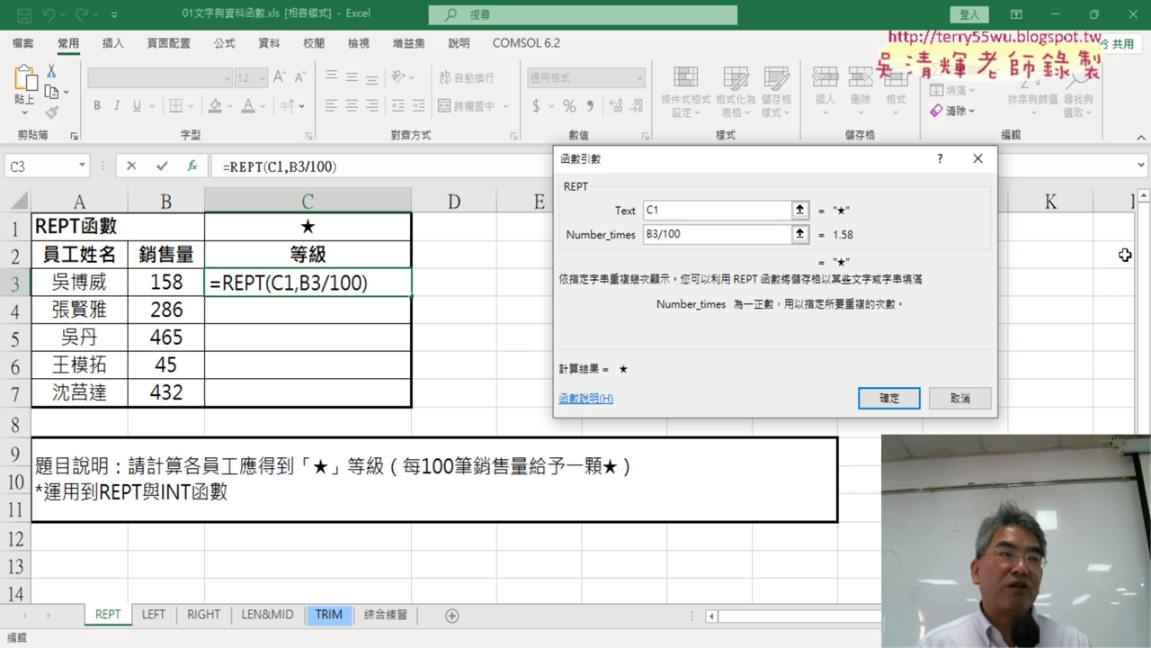
pyautogui.write('ㄞ')
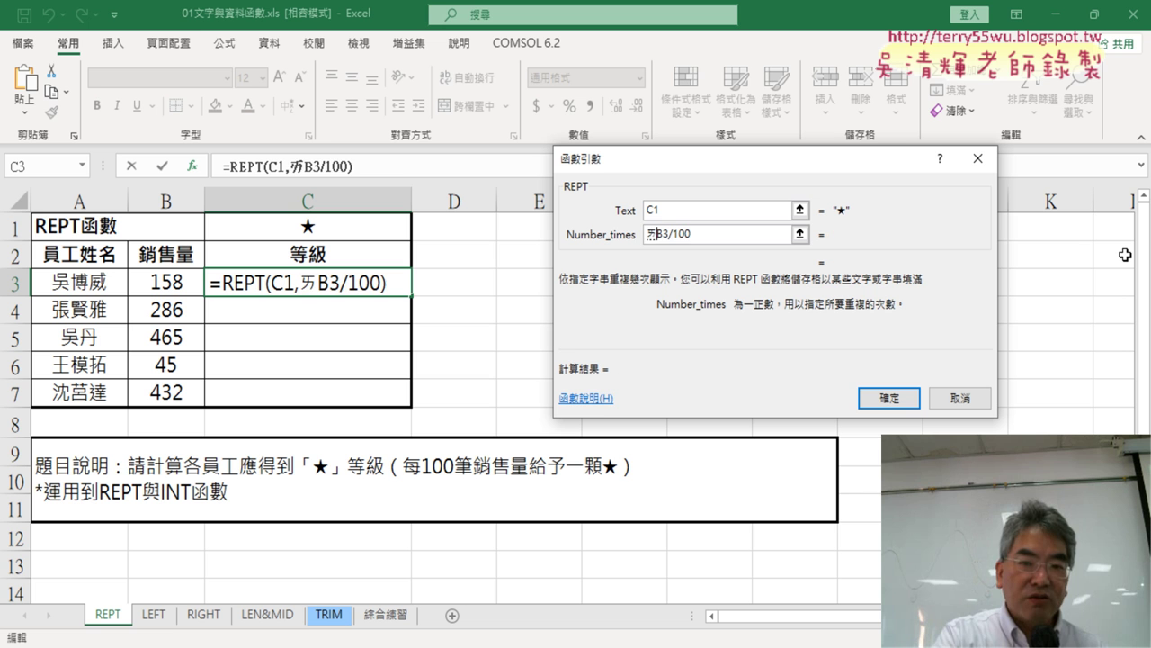
pyautogui.press('BackSpace')
pyautogui.write('in')
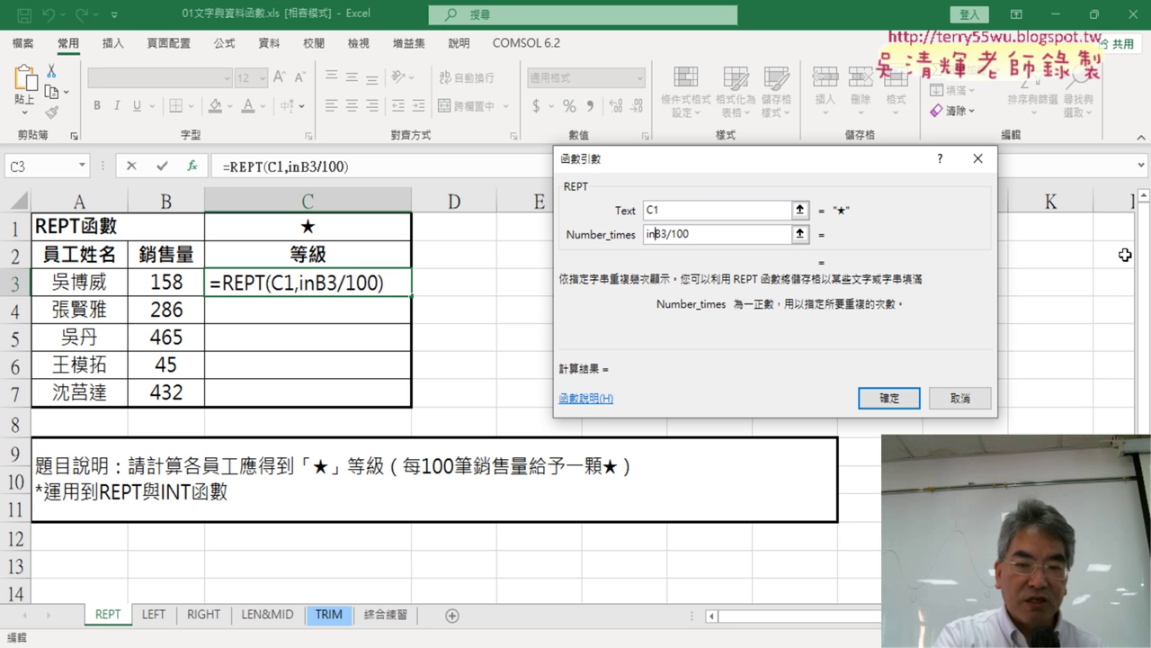
pyautogui.write('t(')
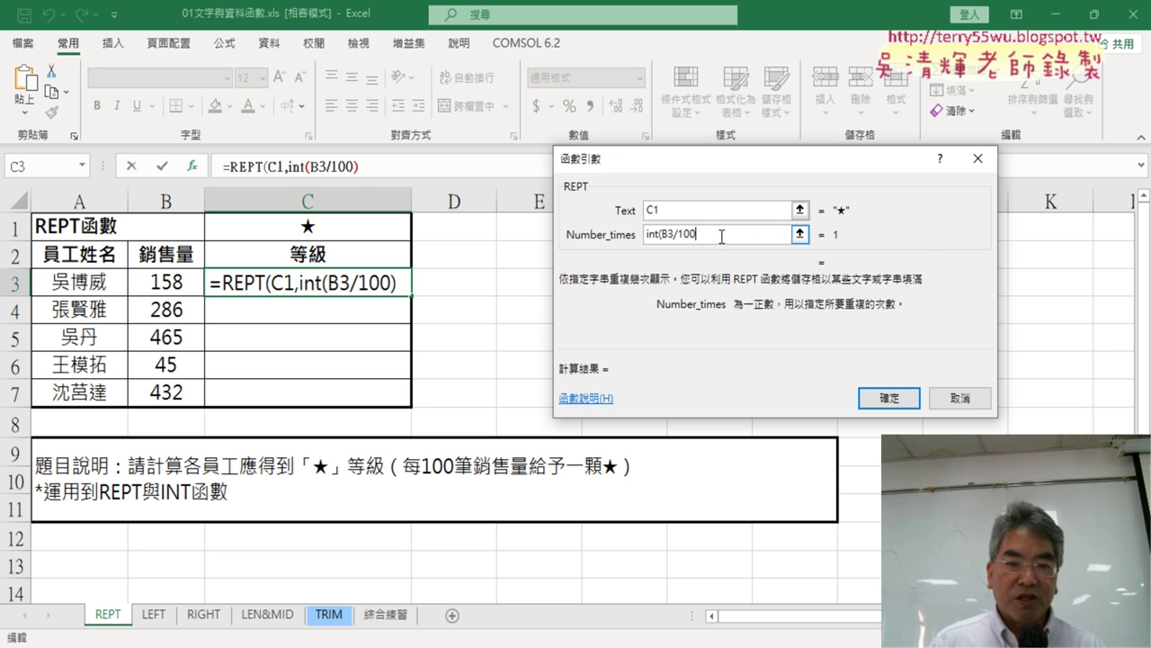
pyautogui.write(')')
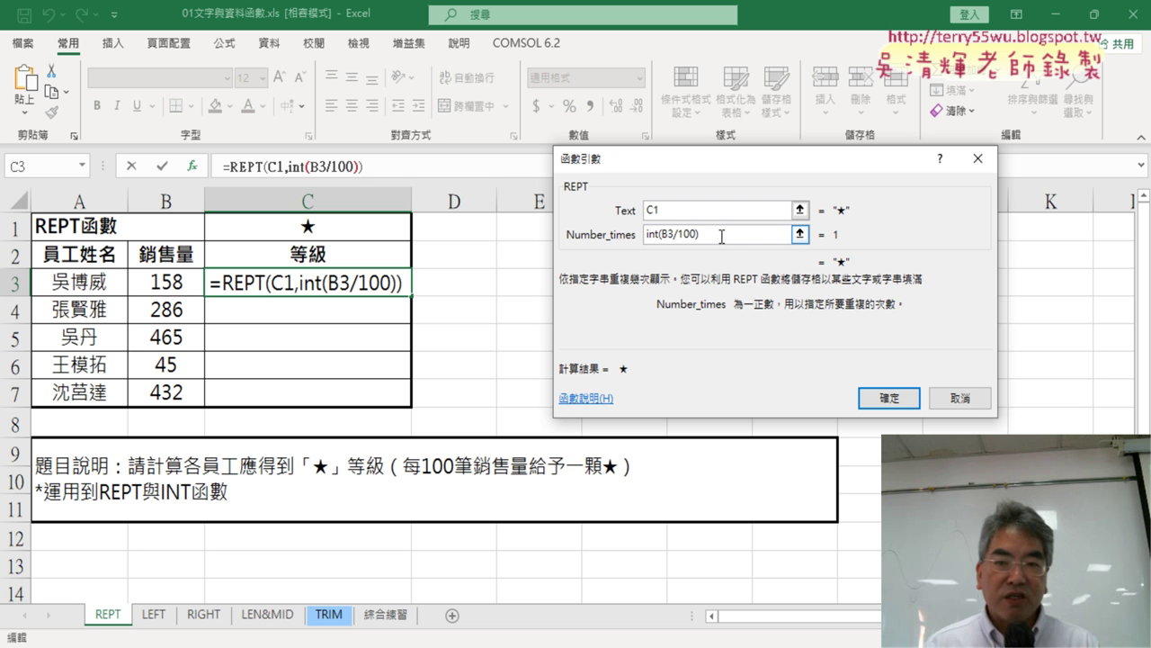
pyautogui.doubleClick(654, 235)
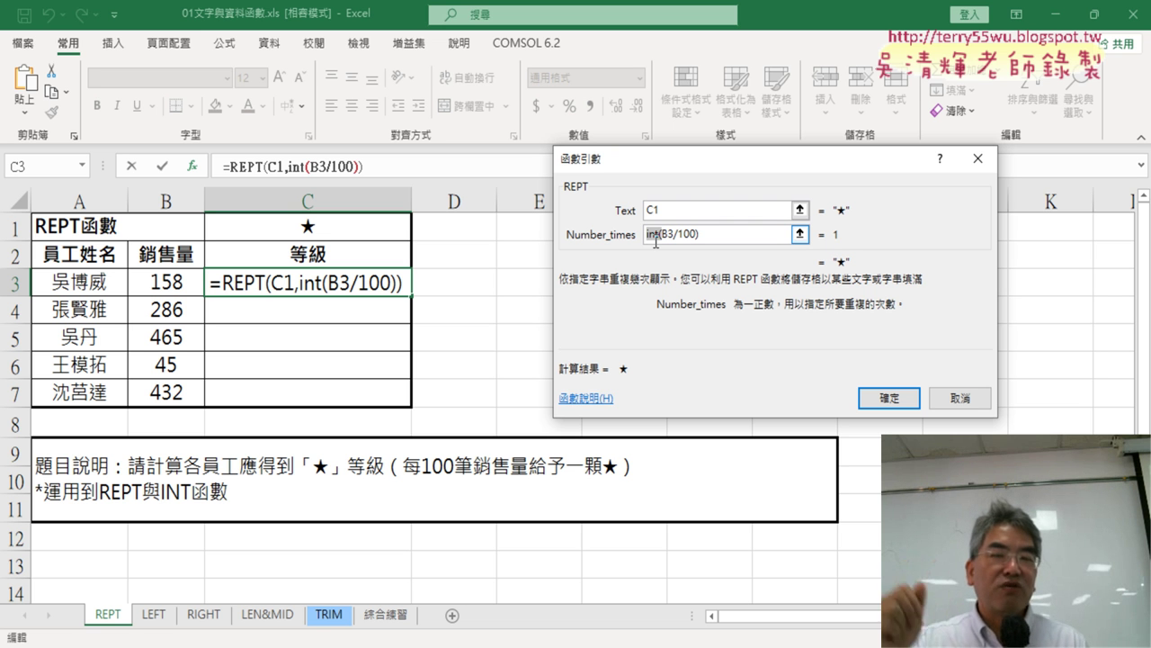
pyautogui.click(902, 403)
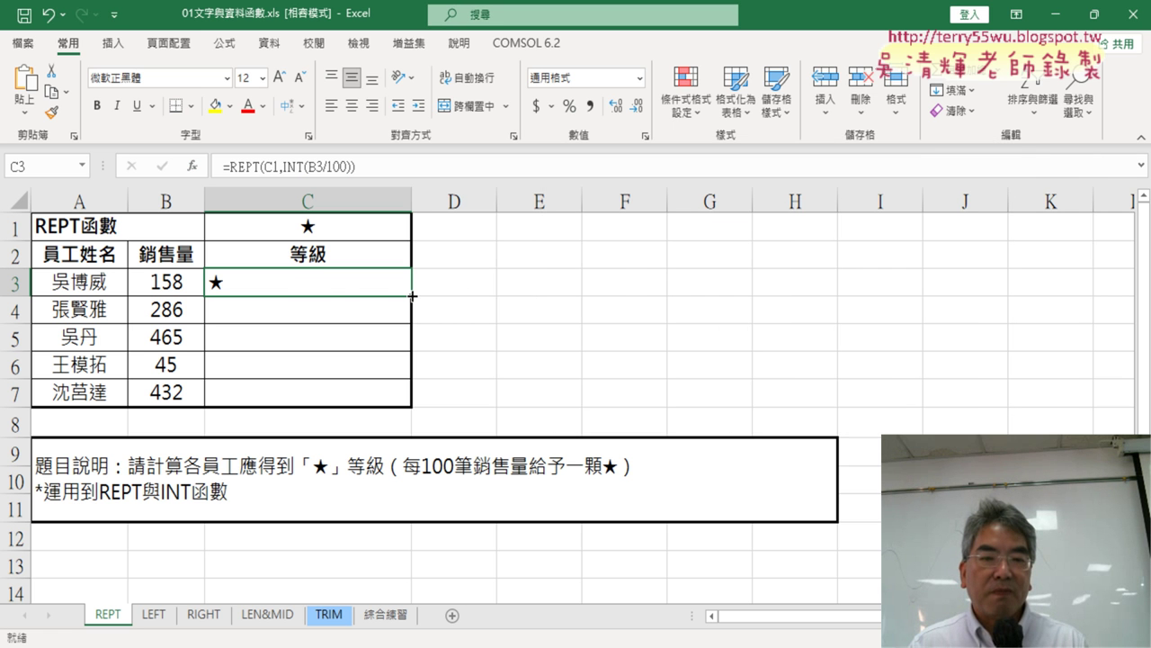
# Fill the C3 REPT formula down to C7, which gives wrong results such as 等級等級 in C4.
pyautogui.click(306, 306)
pyautogui.click(306, 335)
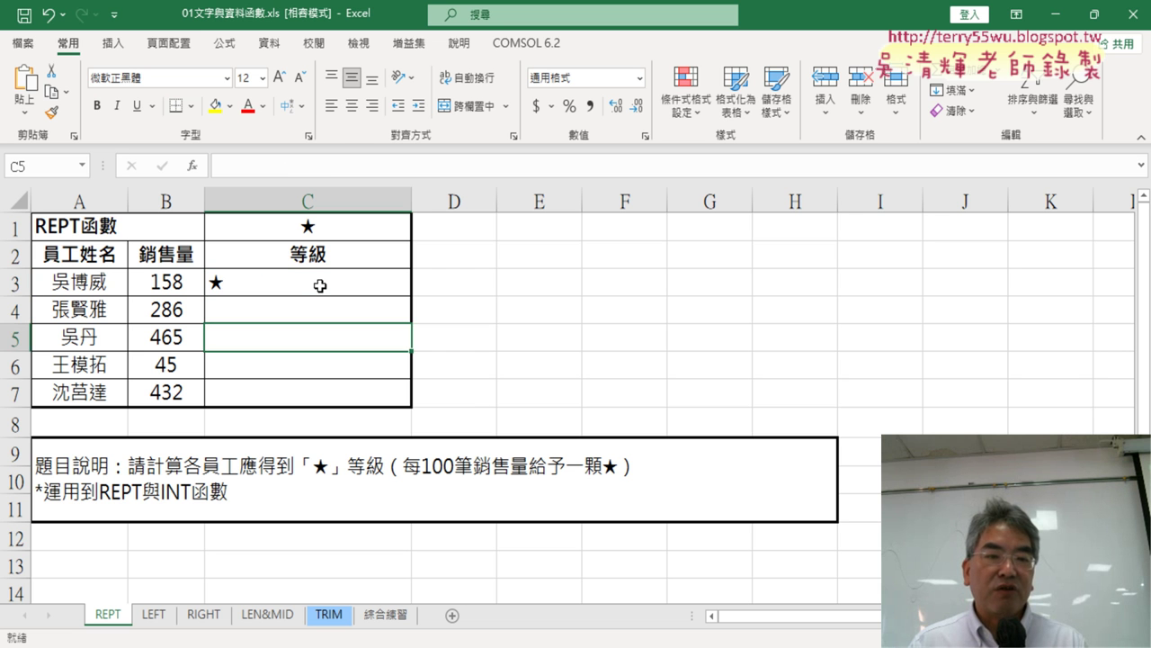
pyautogui.click(319, 286)
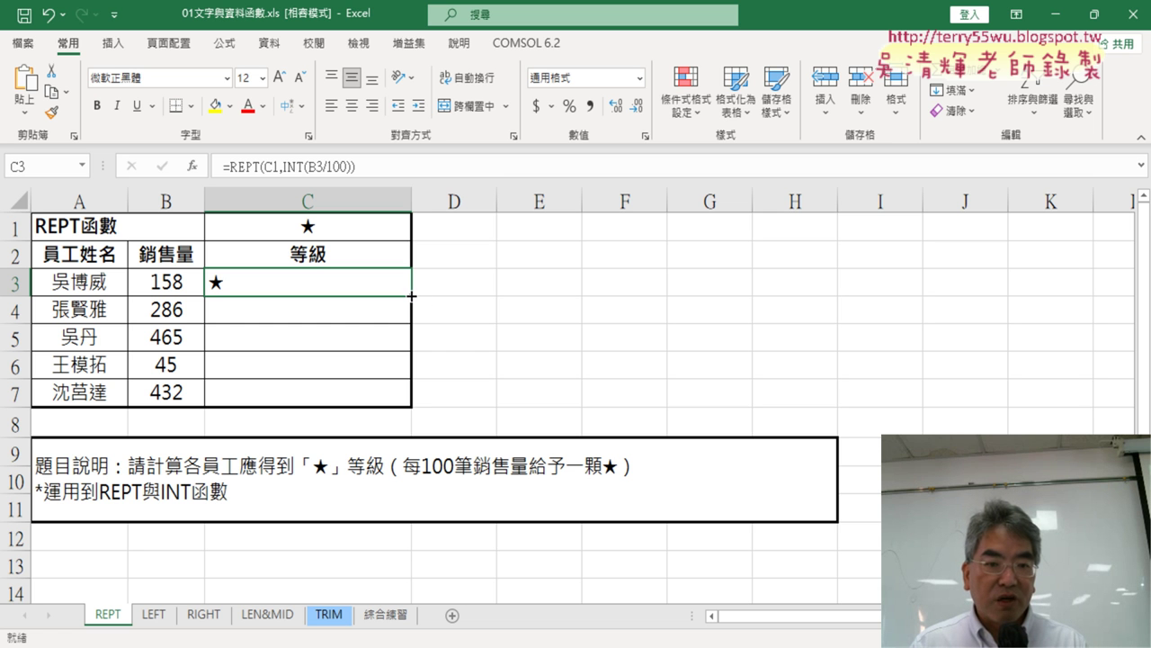
pyautogui.moveTo(411, 296); pyautogui.dragTo(408, 409)
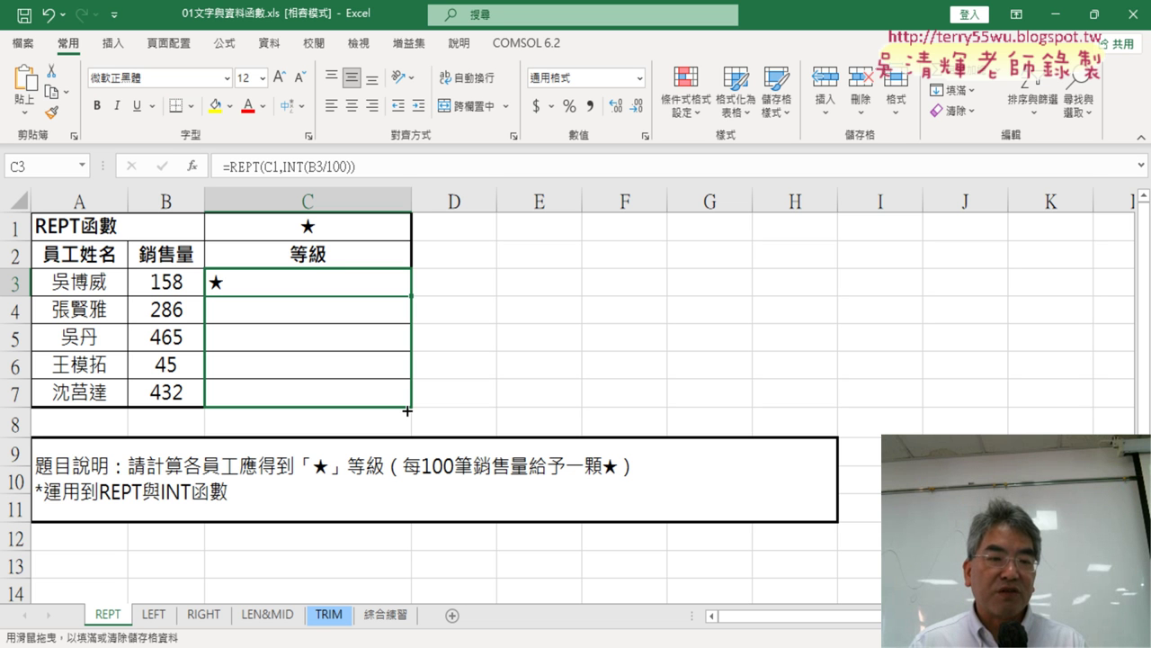
pyautogui.moveTo(407, 410); pyautogui.dragTo(406, 412)
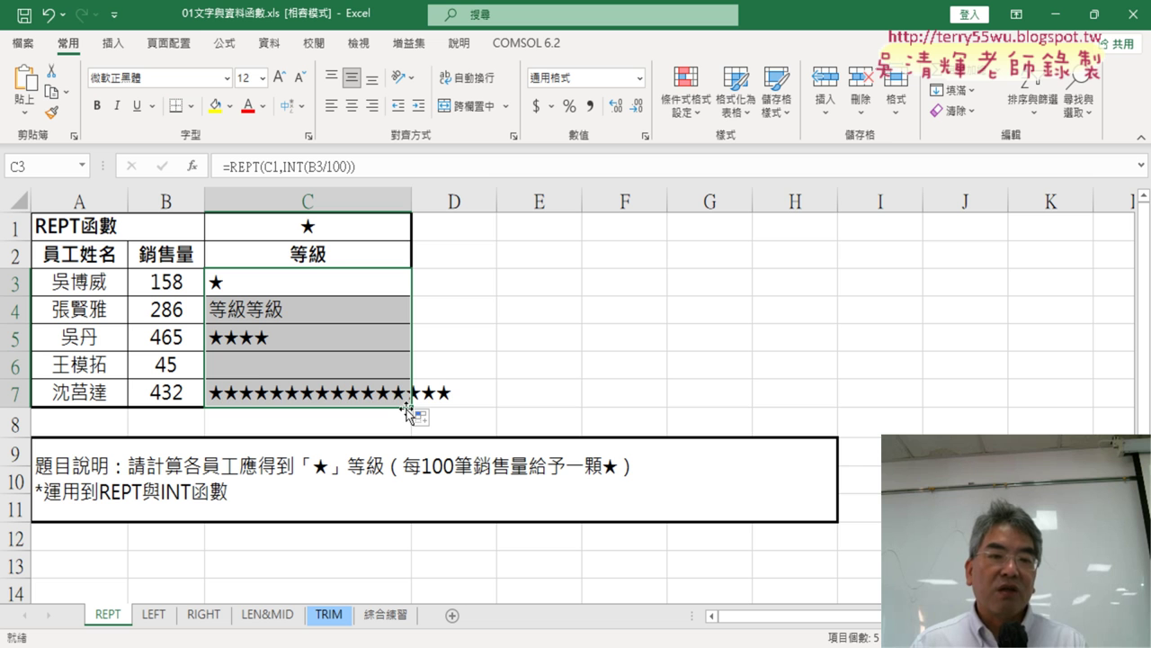
pyautogui.click(346, 282)
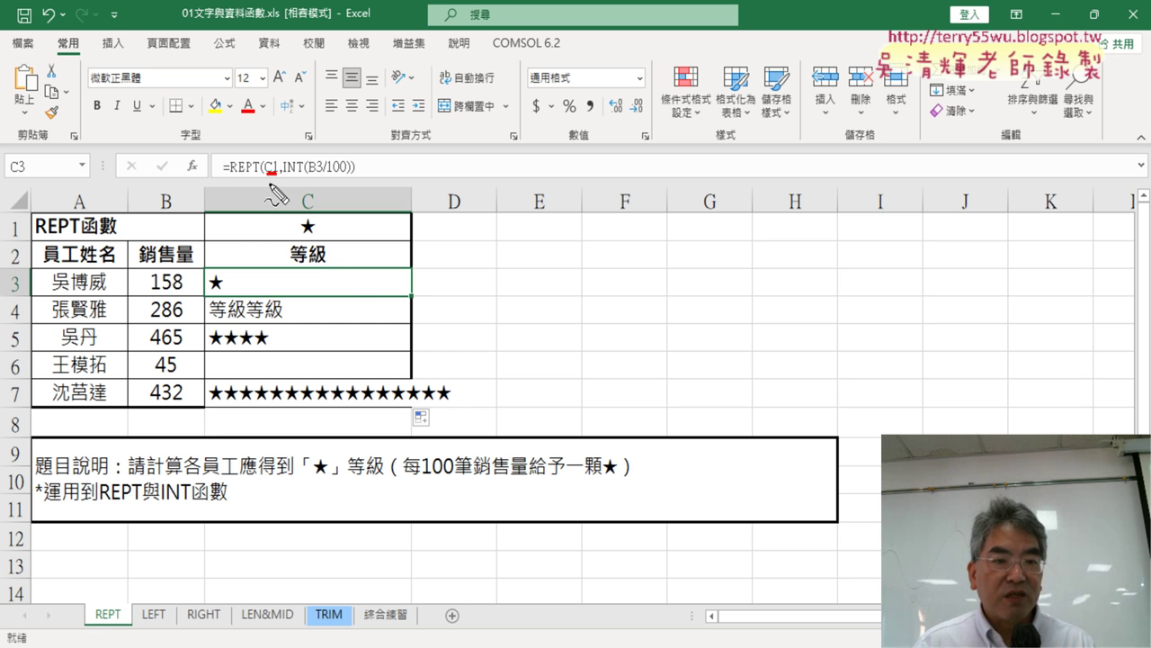
pyautogui.moveTo(261, 214)
pyautogui.mouseDown()
pyautogui.moveTo(261, 232)
pyautogui.moveTo(263, 214)
pyautogui.mouseUp()
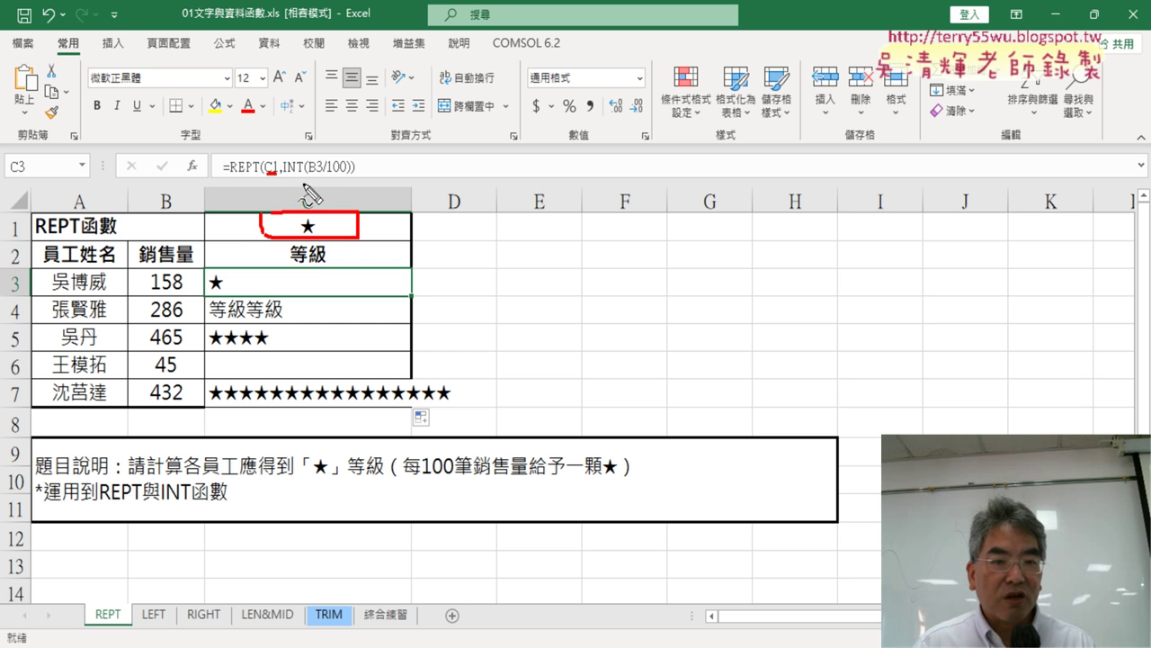
pyautogui.moveTo(306, 176); pyautogui.dragTo(317, 175)
pyautogui.moveTo(144, 270); pyautogui.dragTo(196, 270)
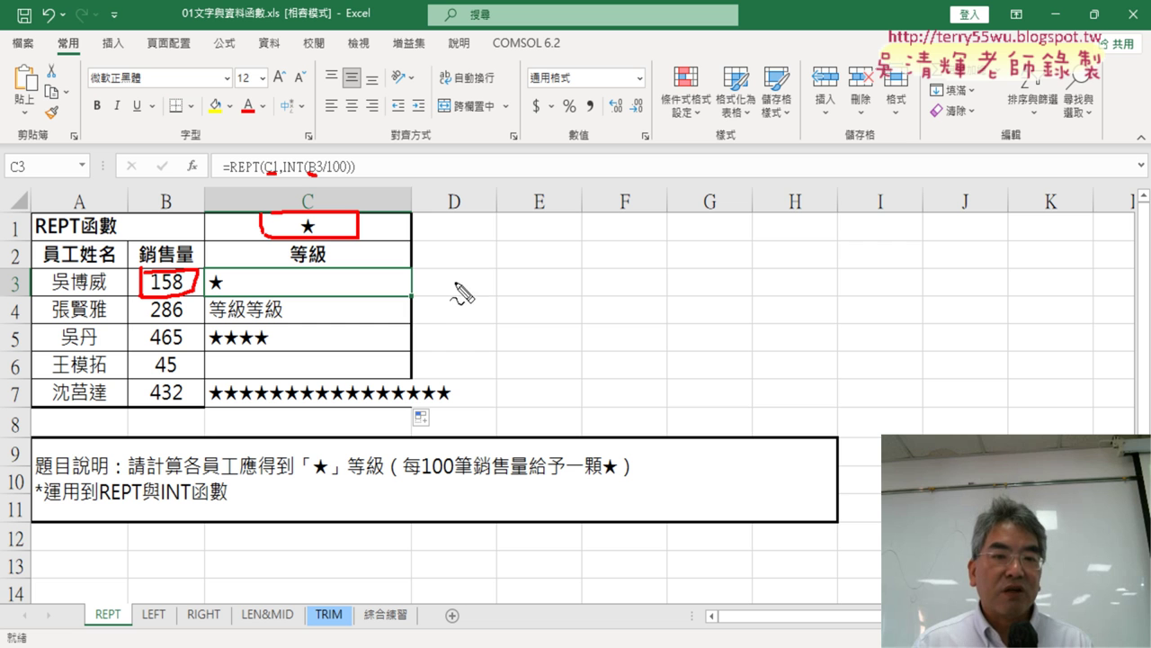
pyautogui.moveTo(403, 304); pyautogui.dragTo(406, 297)
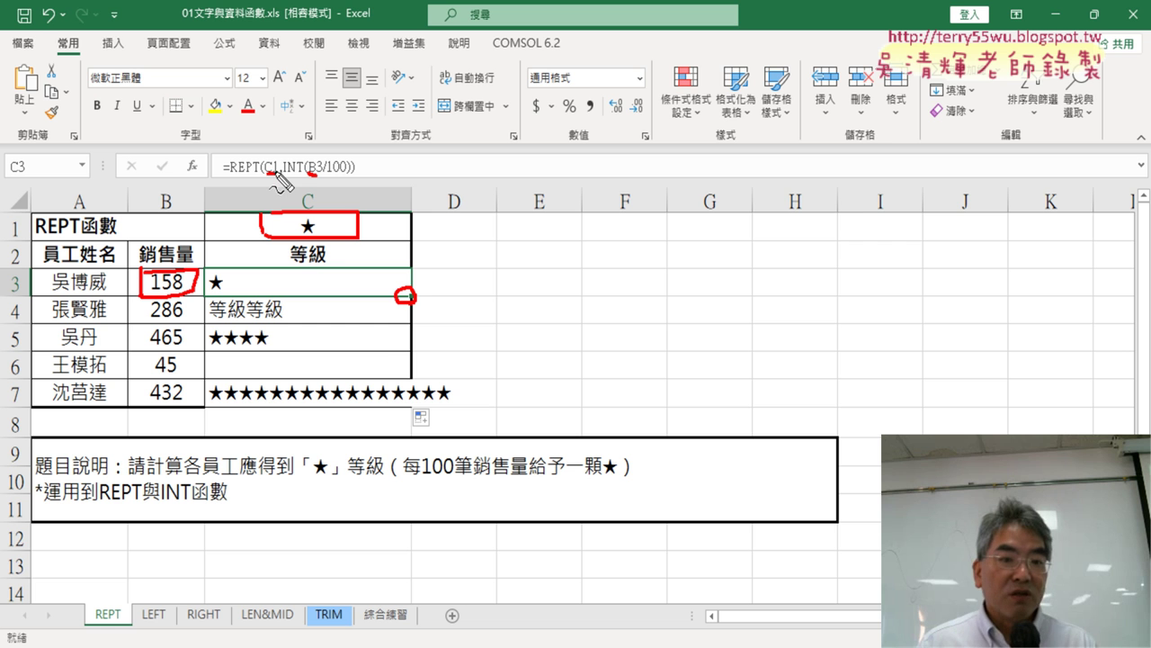
pyautogui.moveTo(290, 263); pyautogui.dragTo(329, 262)
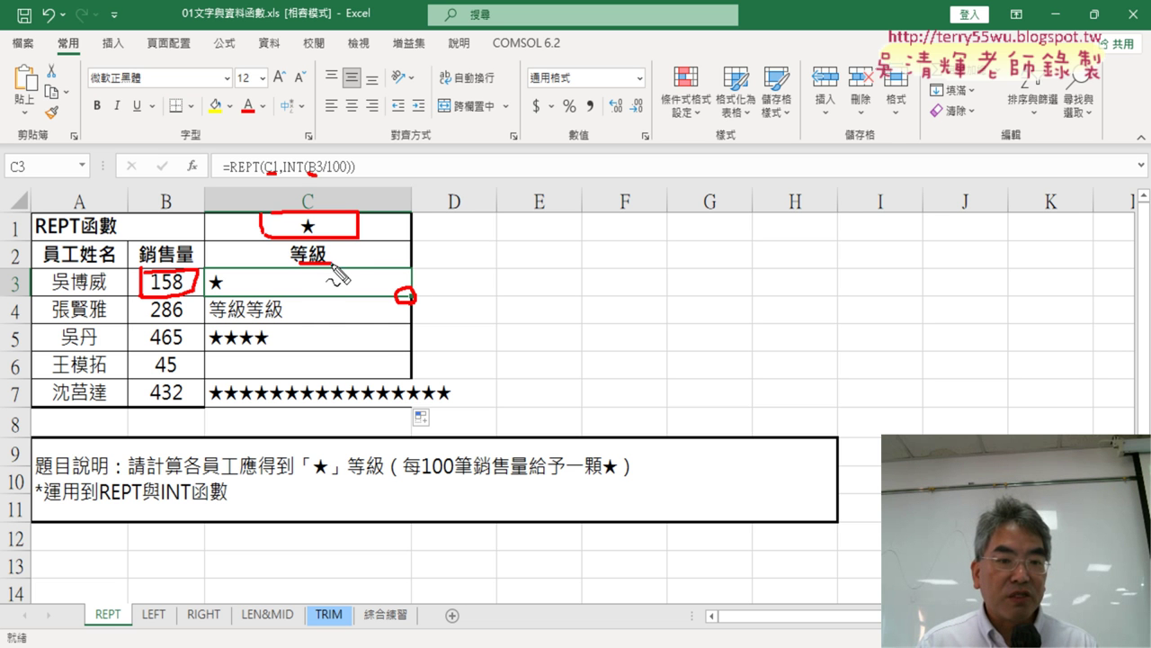
pyautogui.moveTo(210, 319); pyautogui.dragTo(235, 318)
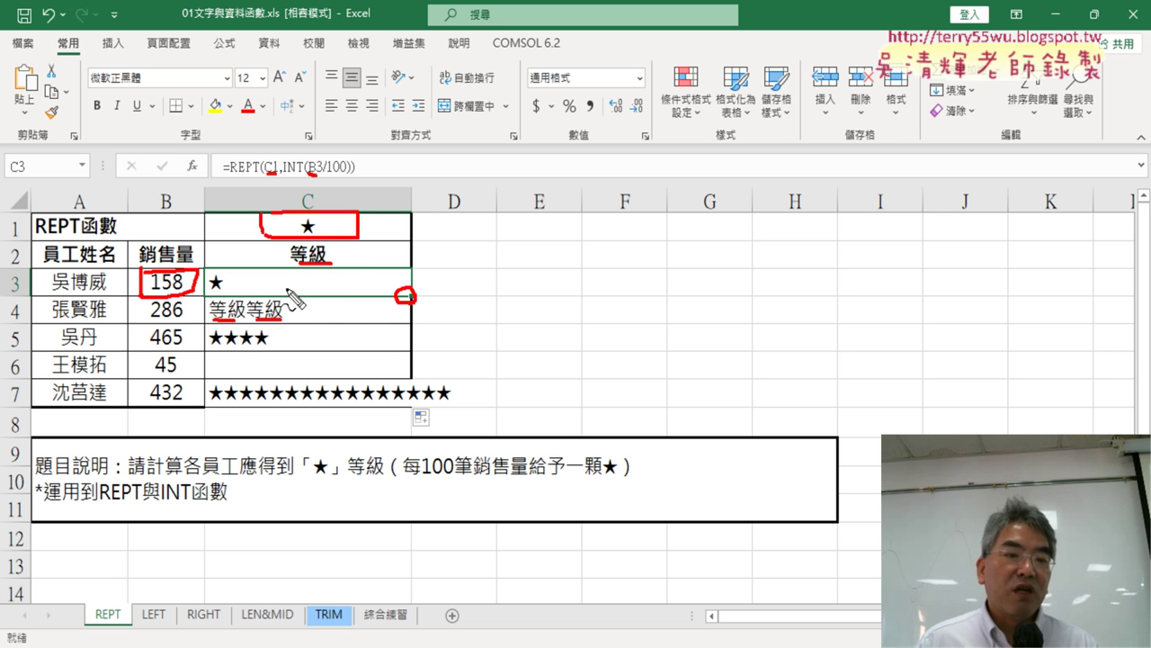
pyautogui.press('Escape')
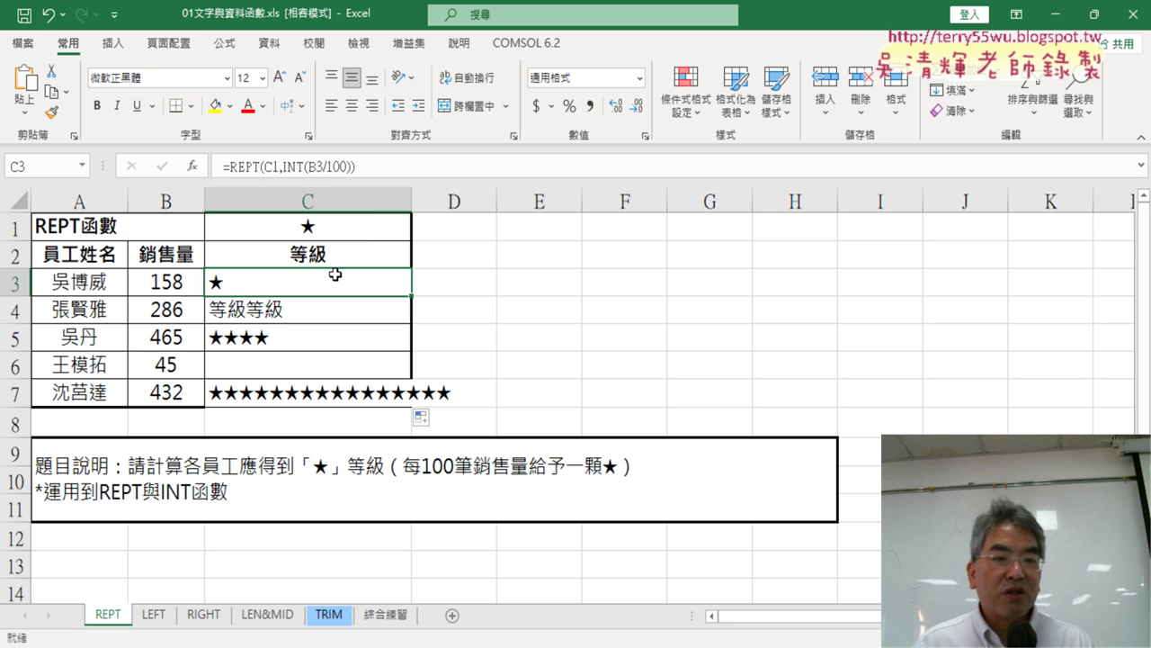
# Change C3's reference to C$1 and fill the corrected REPT formula down to C7.
pyautogui.click(331, 306)
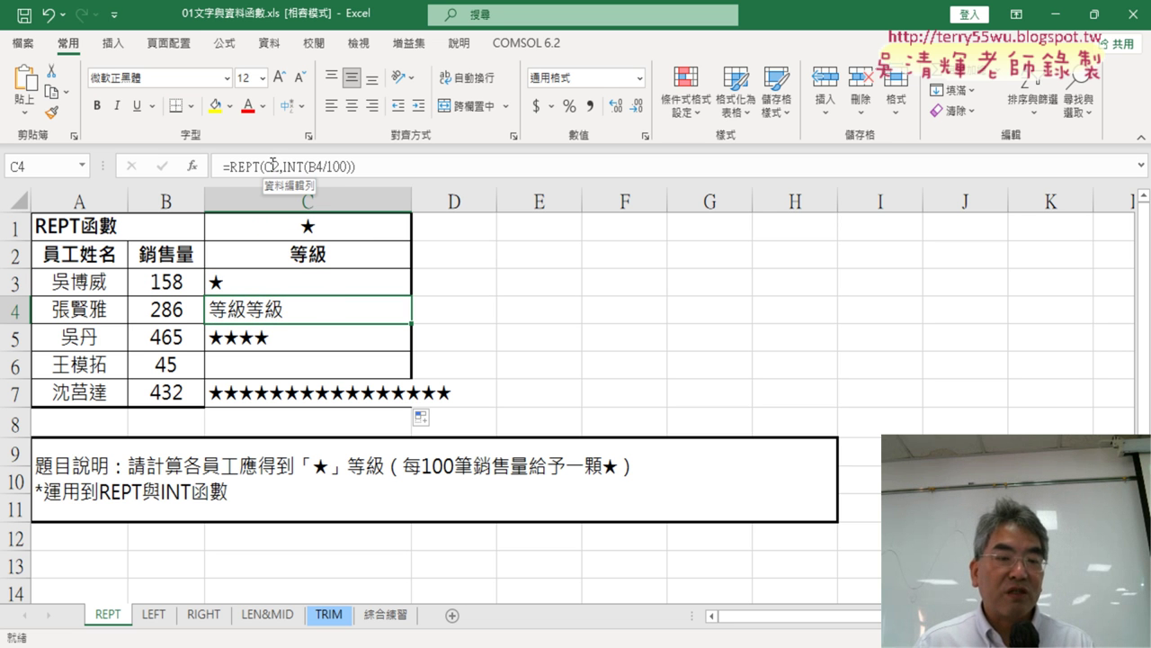
pyautogui.click(300, 339)
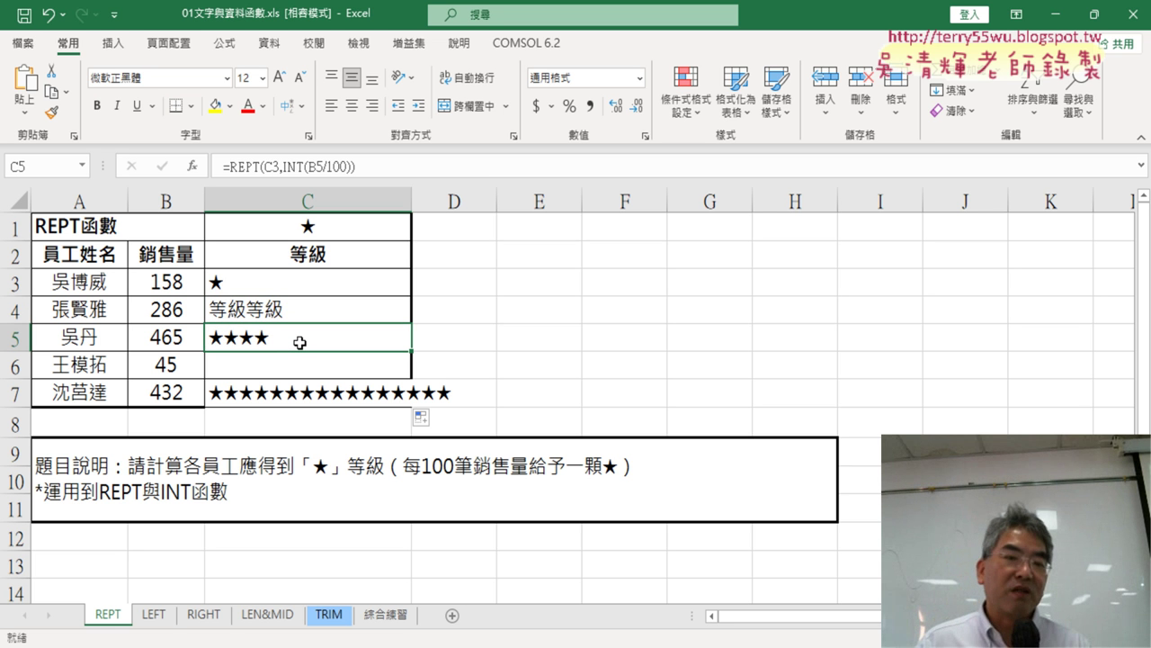
pyautogui.click(330, 287)
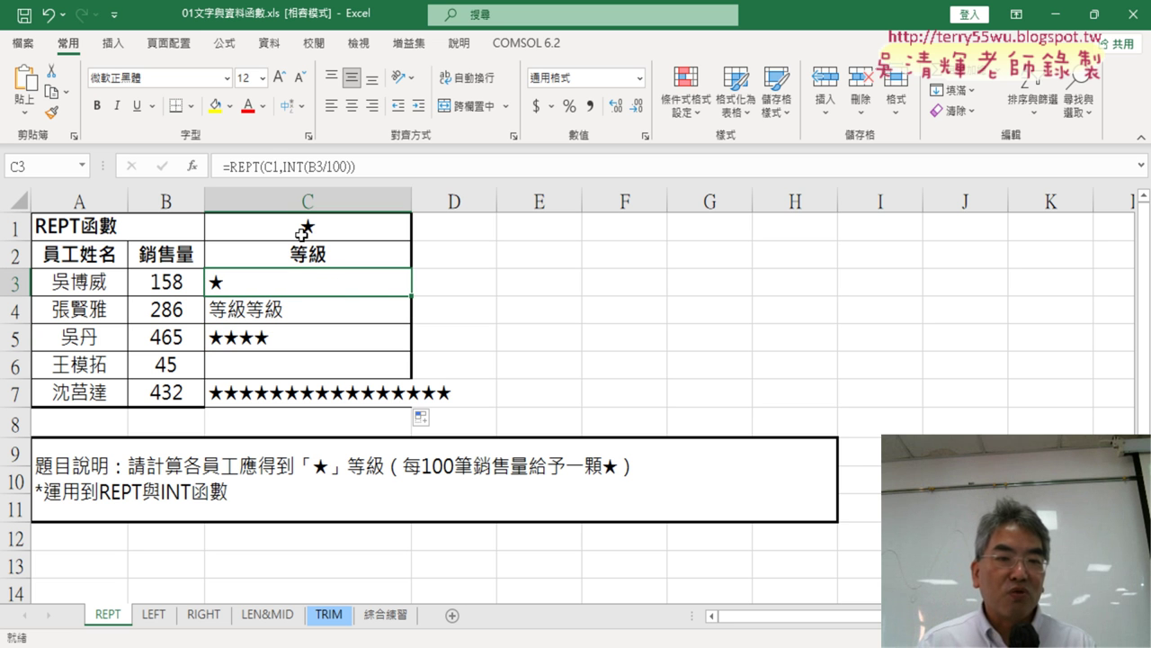
pyautogui.click(270, 166)
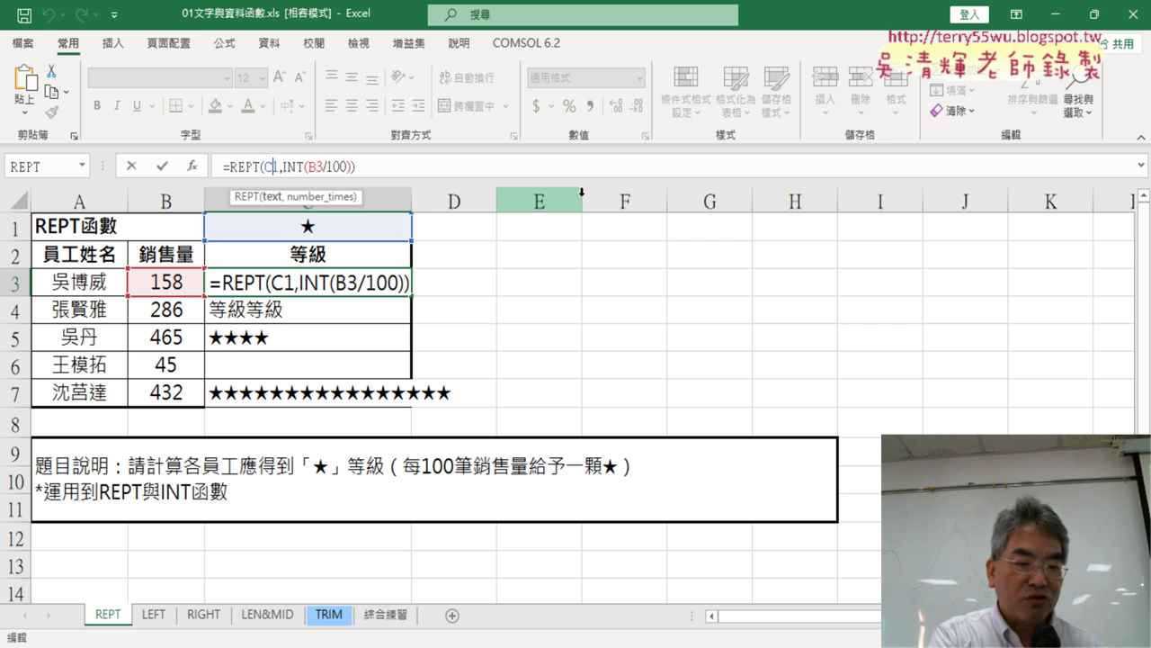
pyautogui.write('$')
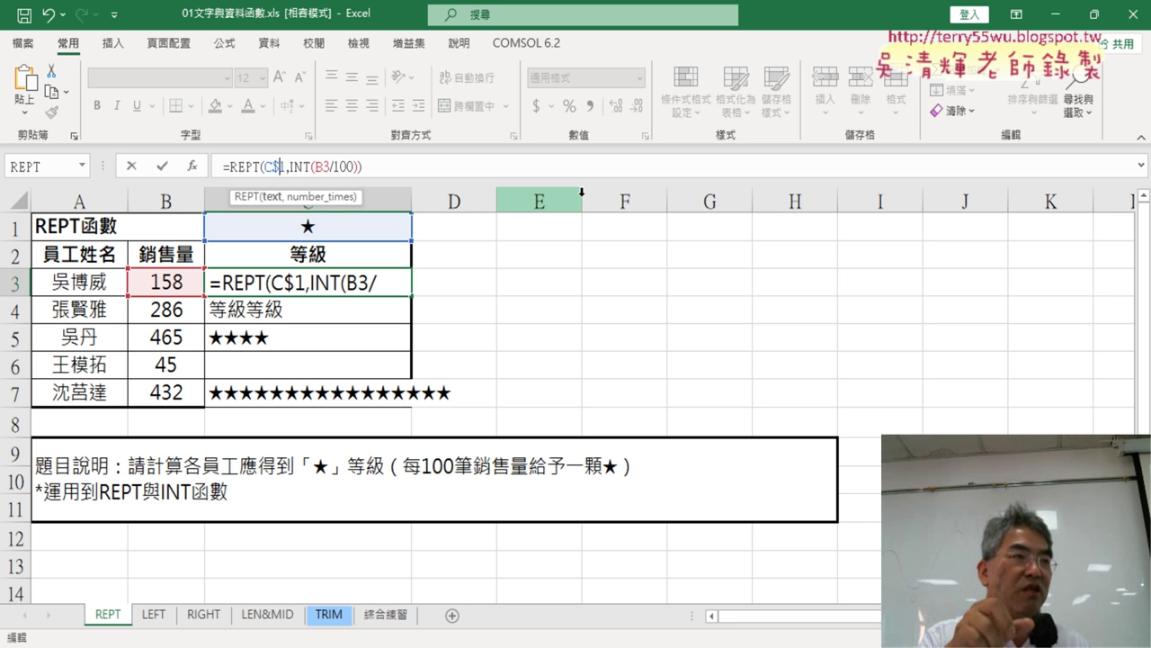
pyautogui.click(162, 166)
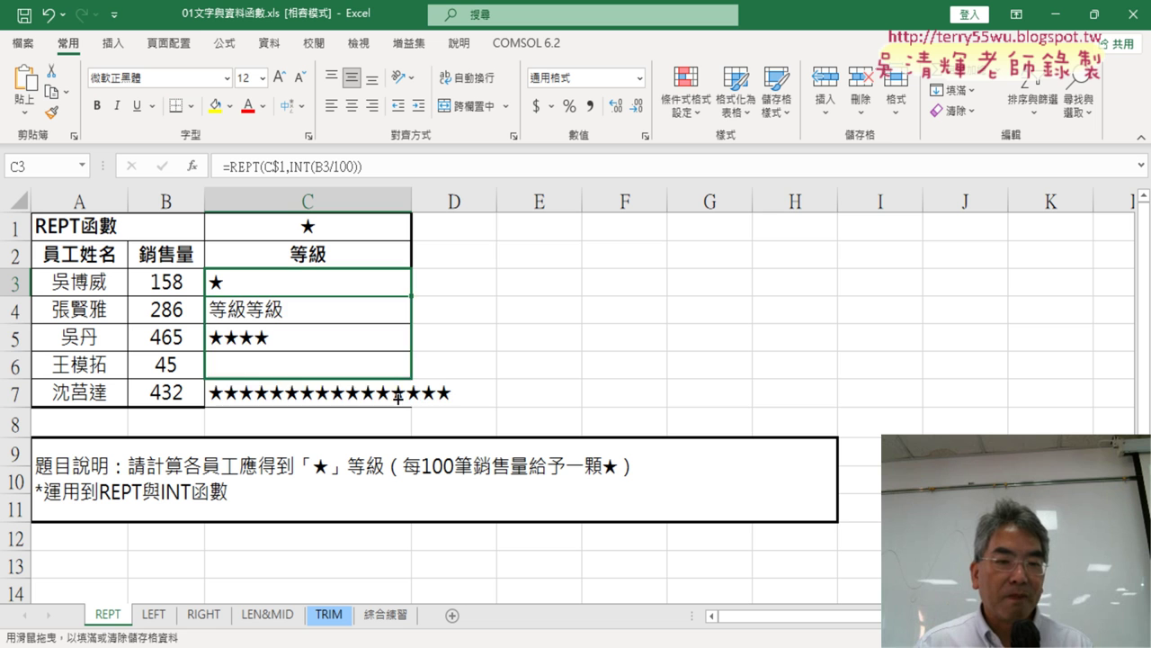
pyautogui.moveTo(413, 293); pyautogui.dragTo(399, 398)
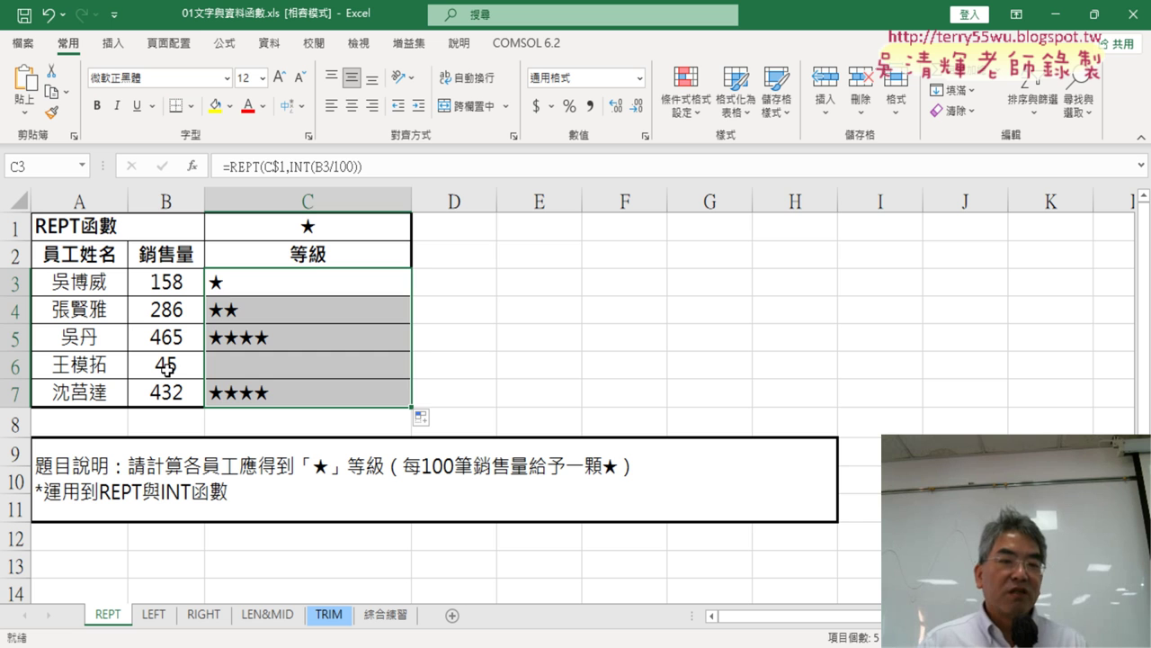
# Check the filled formulas in C3, C4 and C6 against the sales value 45 in B6.
pyautogui.click(168, 366)
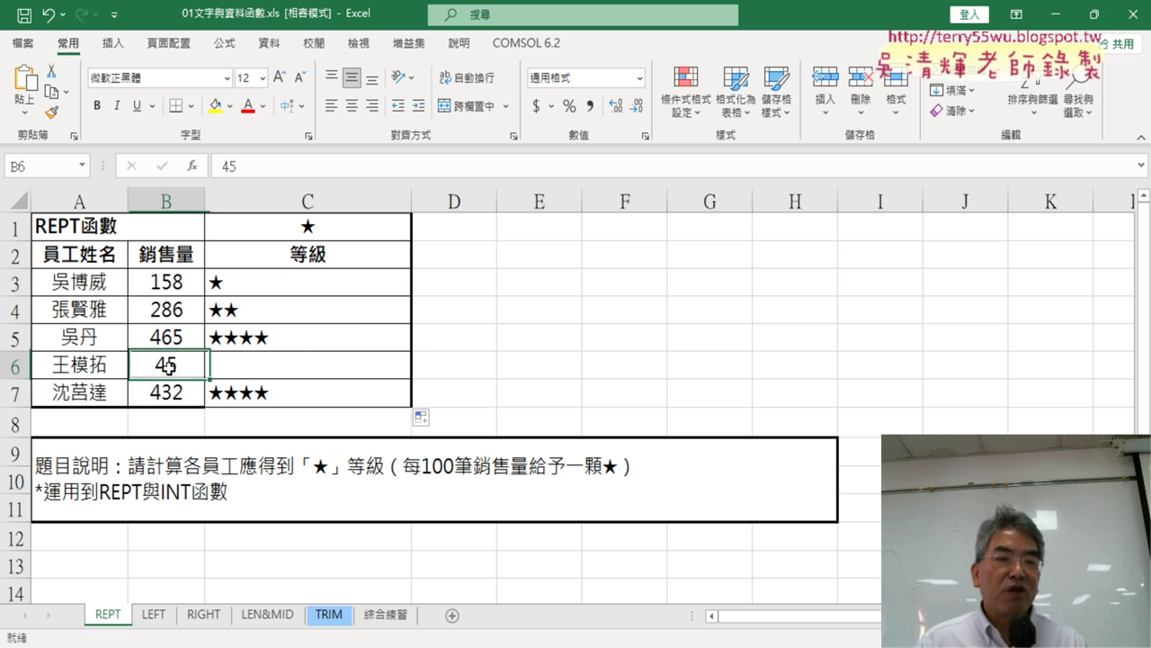
pyautogui.click(298, 369)
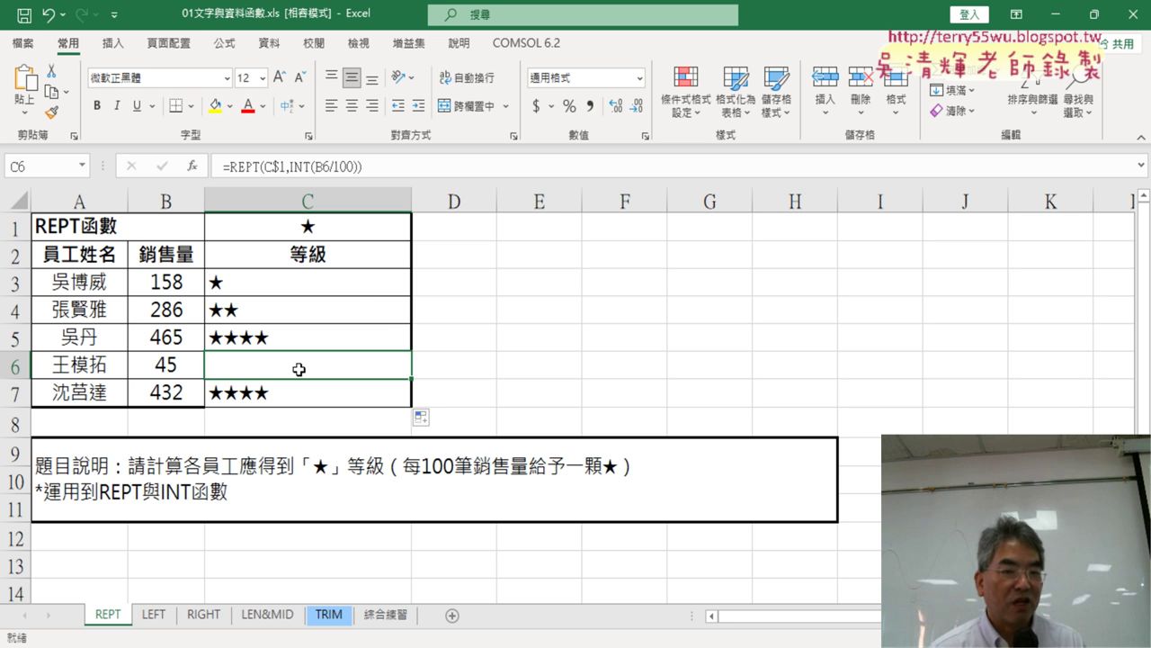
pyautogui.click(344, 288)
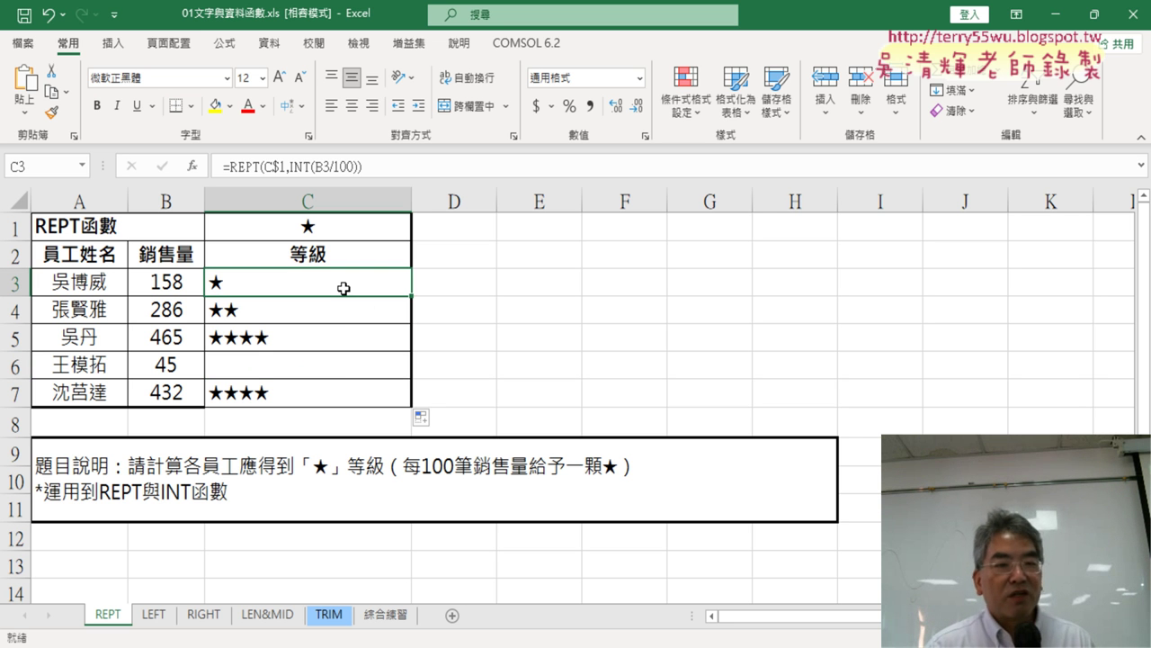
pyautogui.click(346, 312)
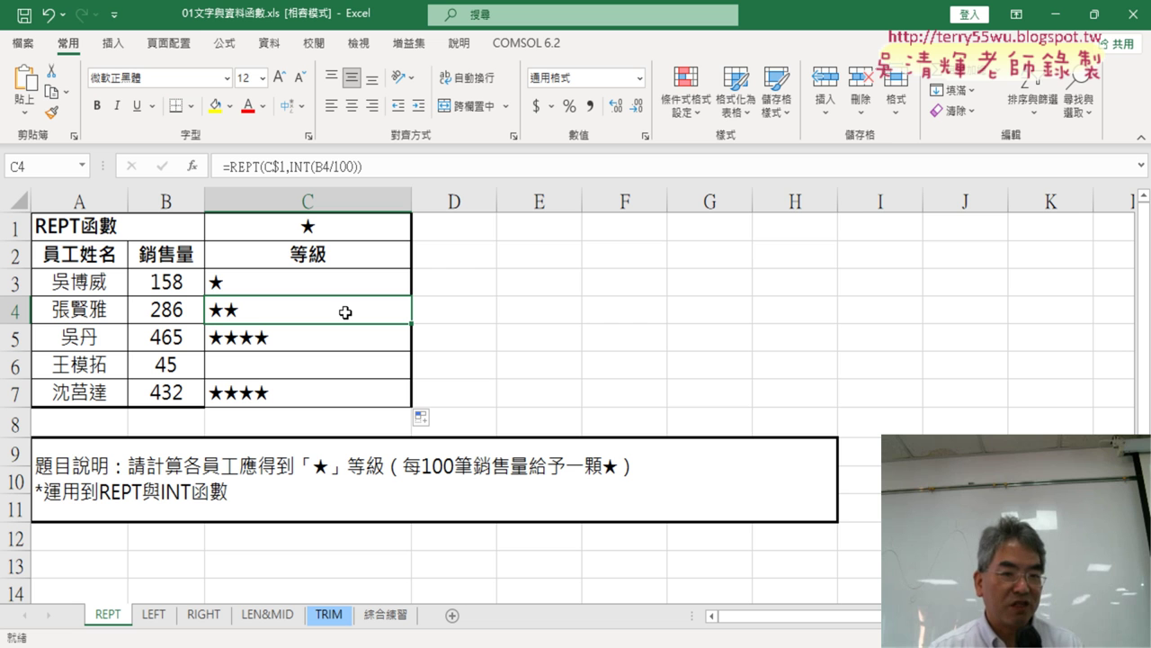
pyautogui.click(344, 274)
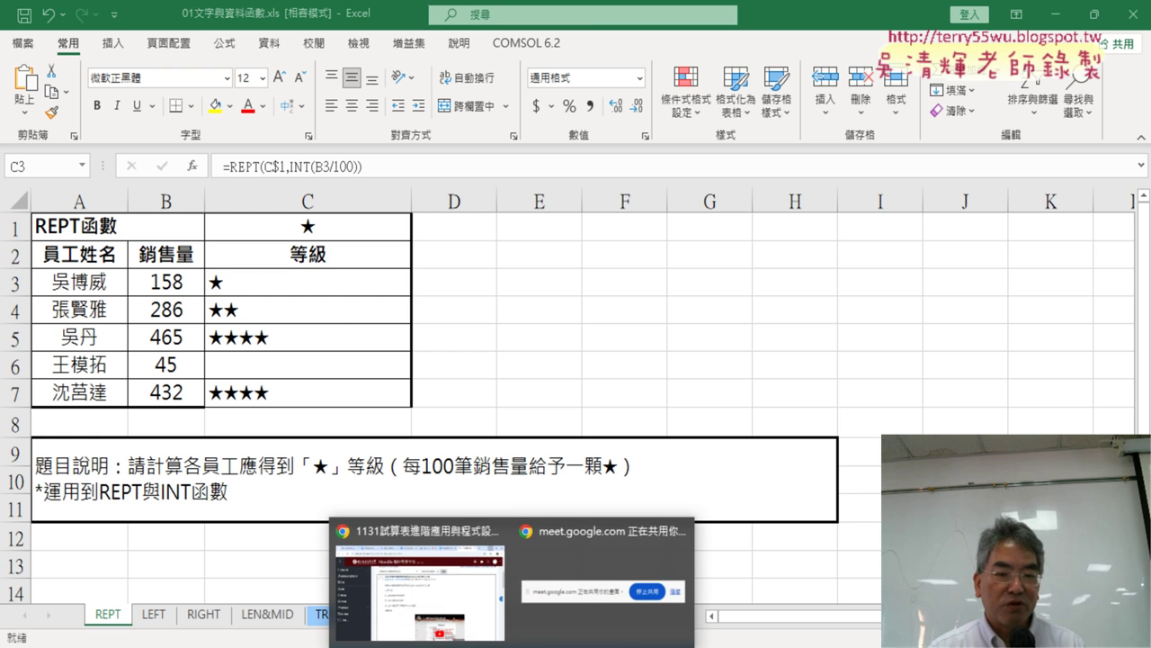
# Open the 01_文字與資料函數程式碼 document from the Google Drive course folders.
pyautogui.click(462, 543)
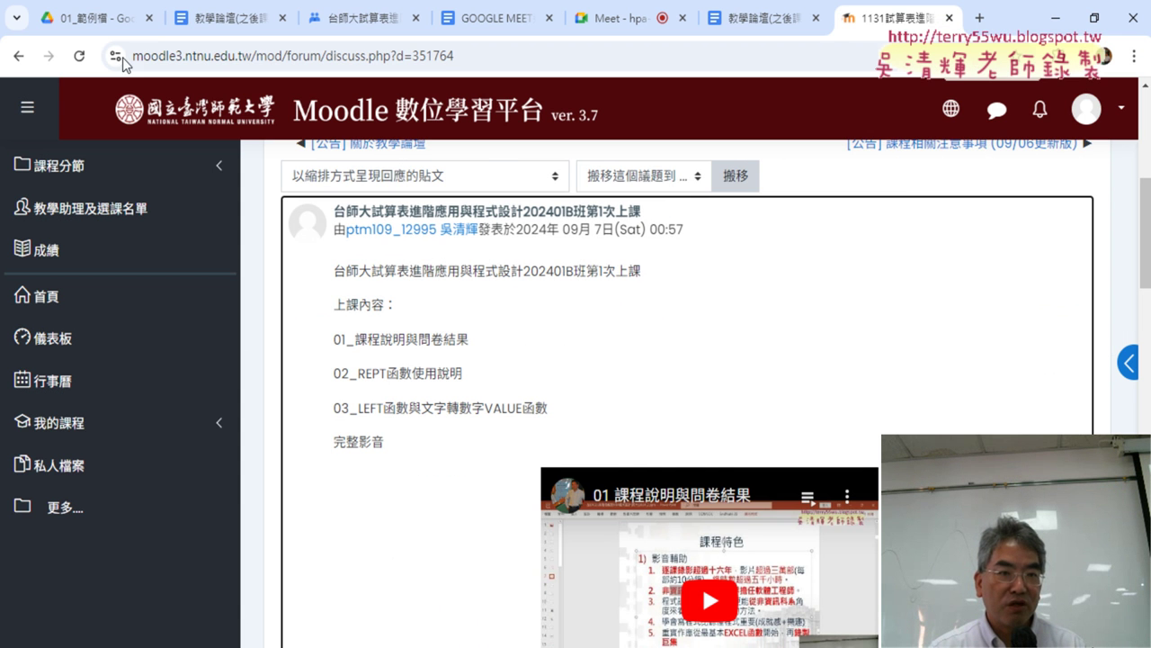
pyautogui.click(95, 18)
pyautogui.click(454, 167)
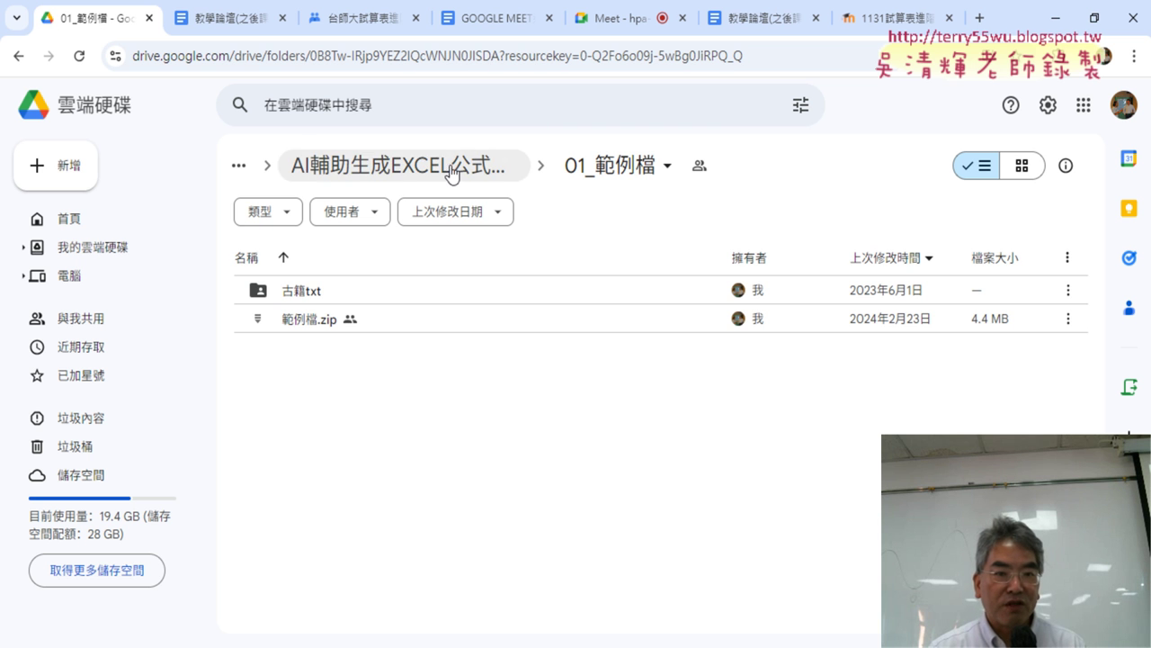
pyautogui.doubleClick(383, 290)
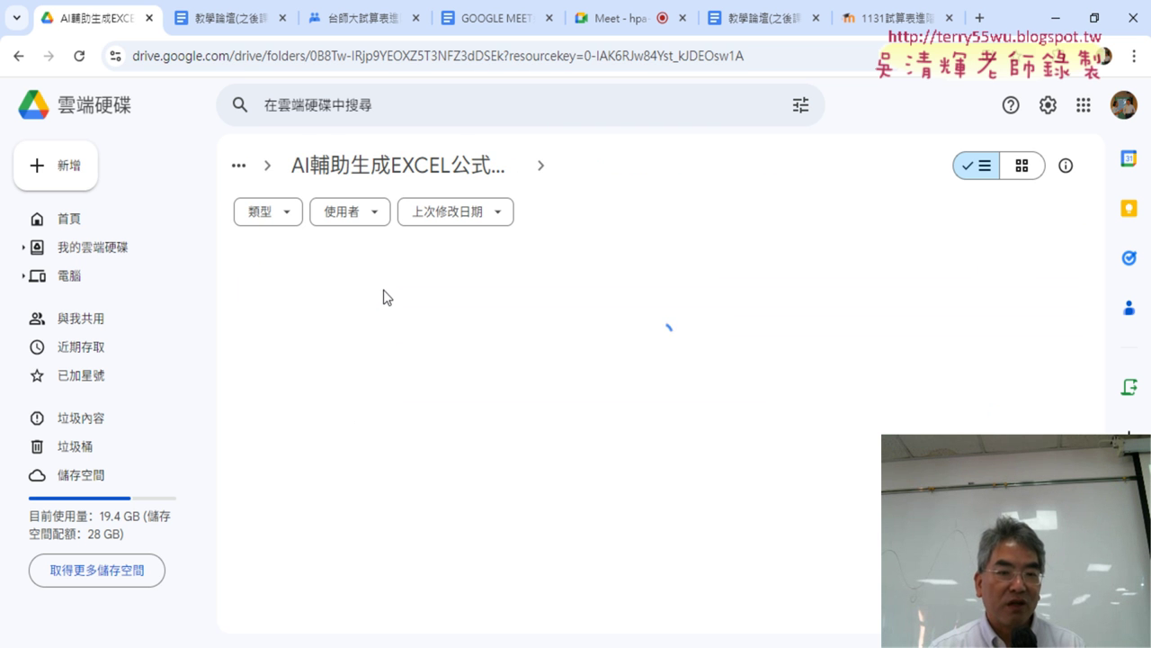
pyautogui.doubleClick(377, 294)
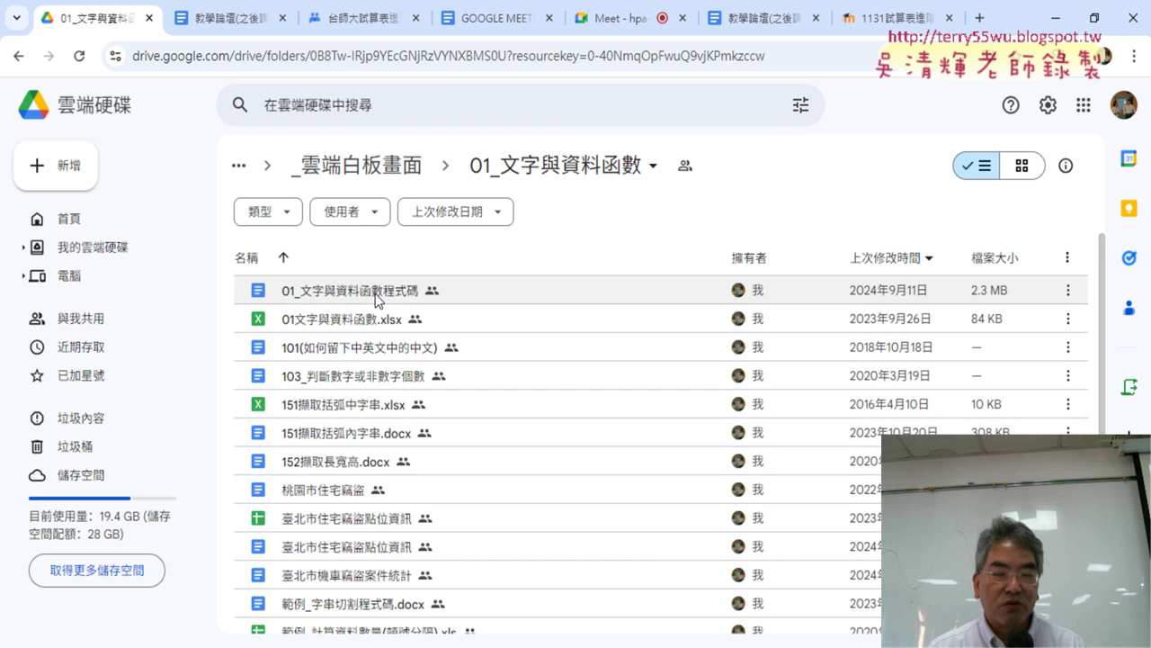
pyautogui.doubleClick(375, 293)
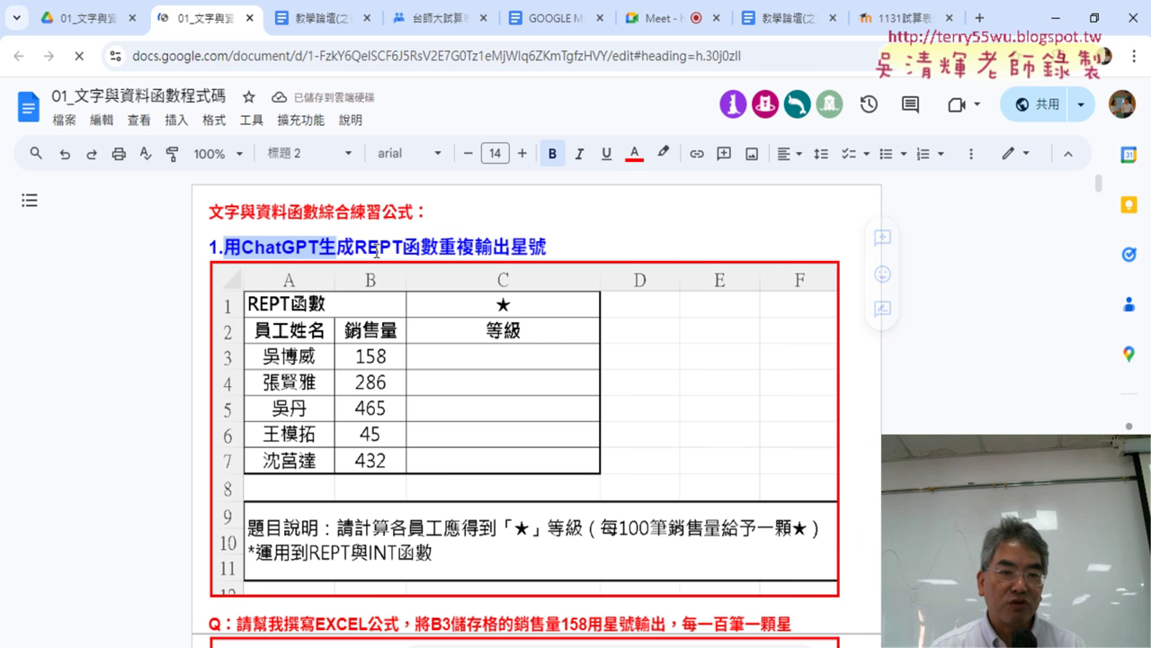
# Select the REPT exercise heading and the word ChatGPT, then start a new browser tab.
pyautogui.moveTo(376, 253); pyautogui.dragTo(544, 250)
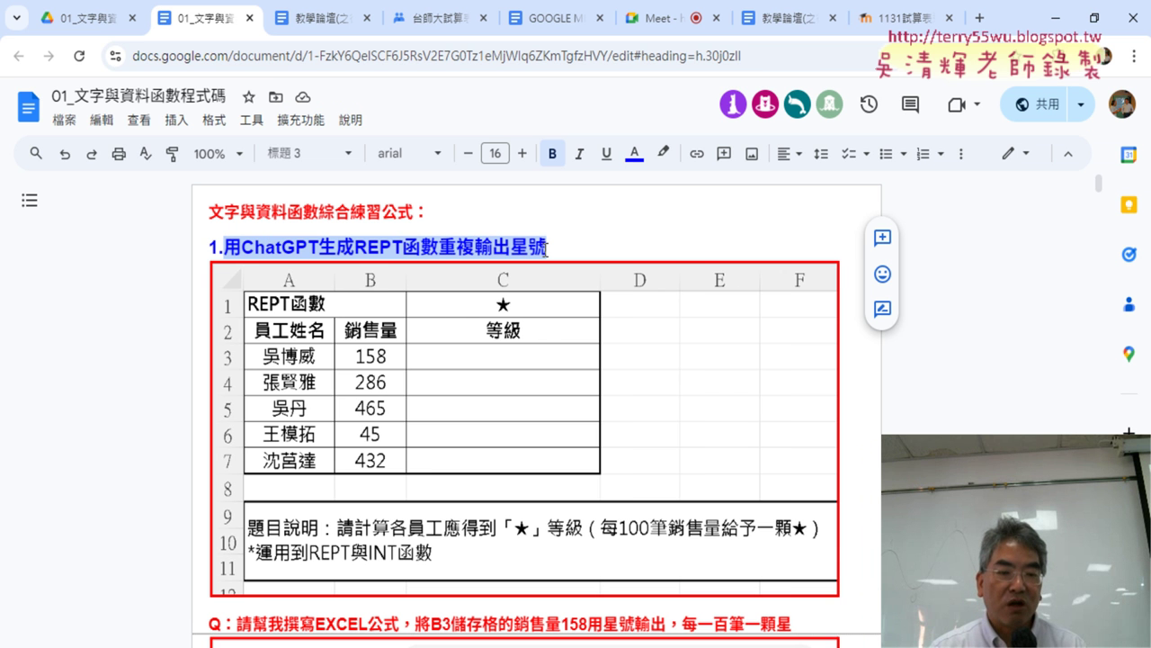
pyautogui.moveTo(319, 244); pyautogui.dragTo(243, 239)
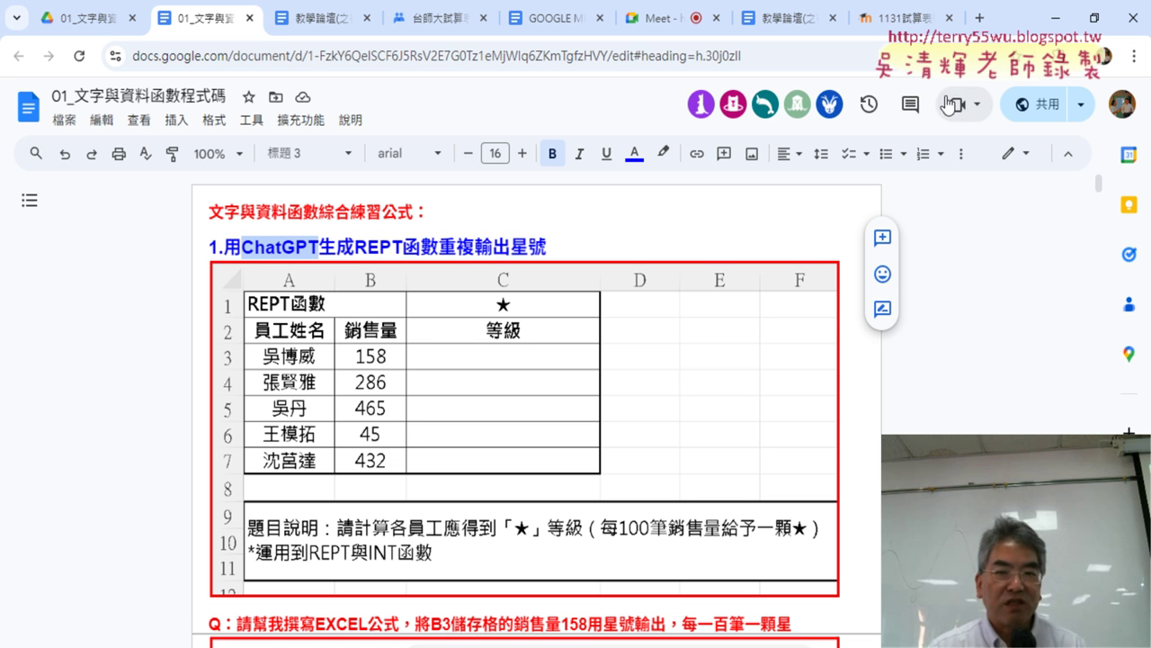
pyautogui.click(981, 17)
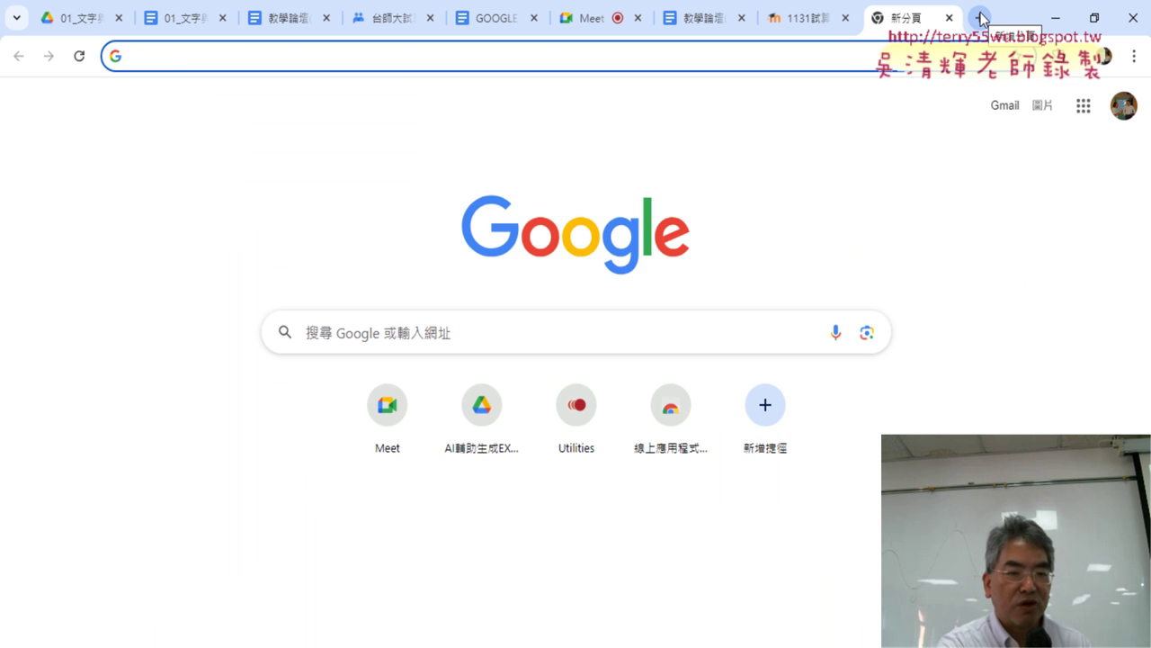
# Search Google for ChatGPT and launch it from OpenAI's official page.
pyautogui.write('ChatGPT')
pyautogui.press('Return')
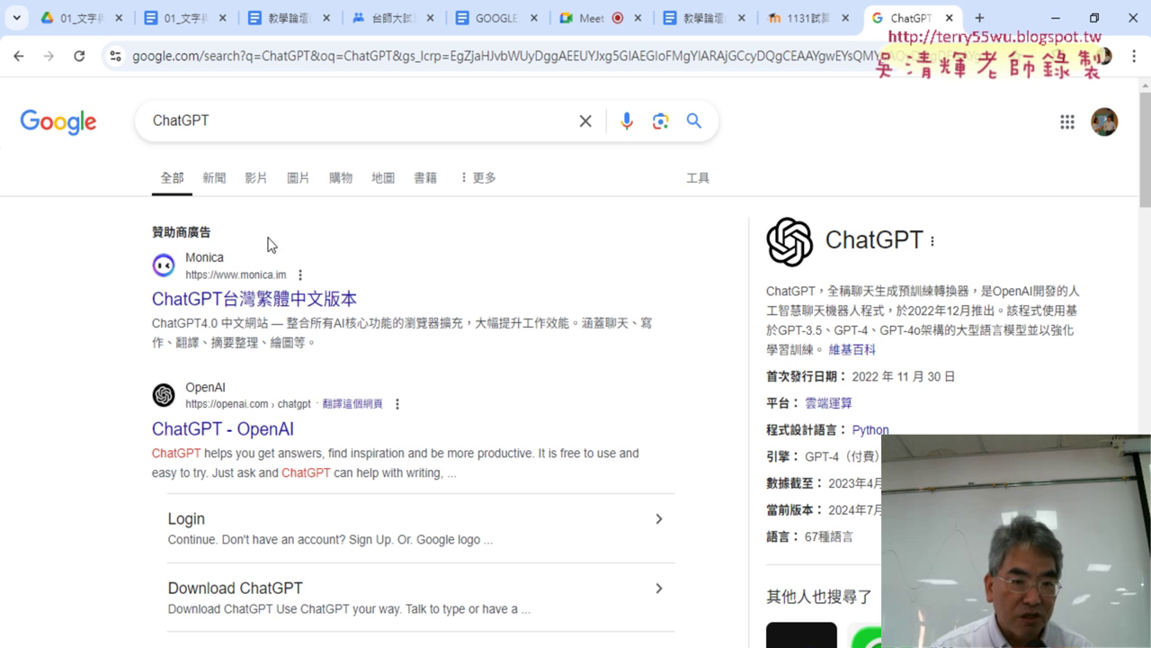
pyautogui.scroll(-2, 457, 355)
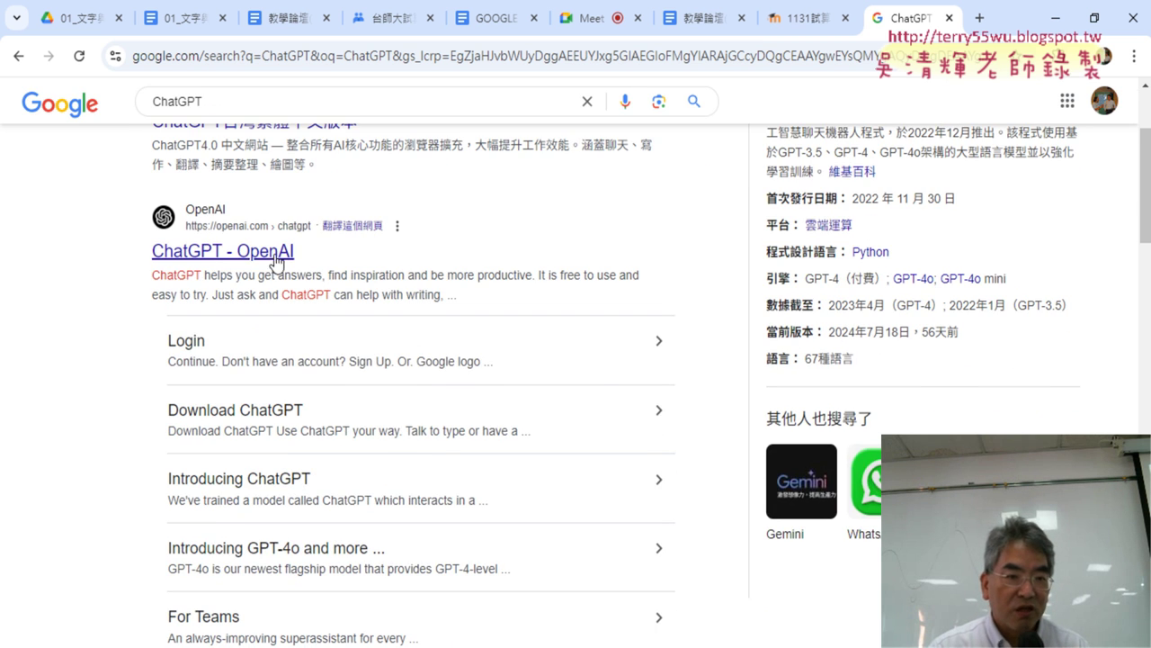
pyautogui.click(274, 257)
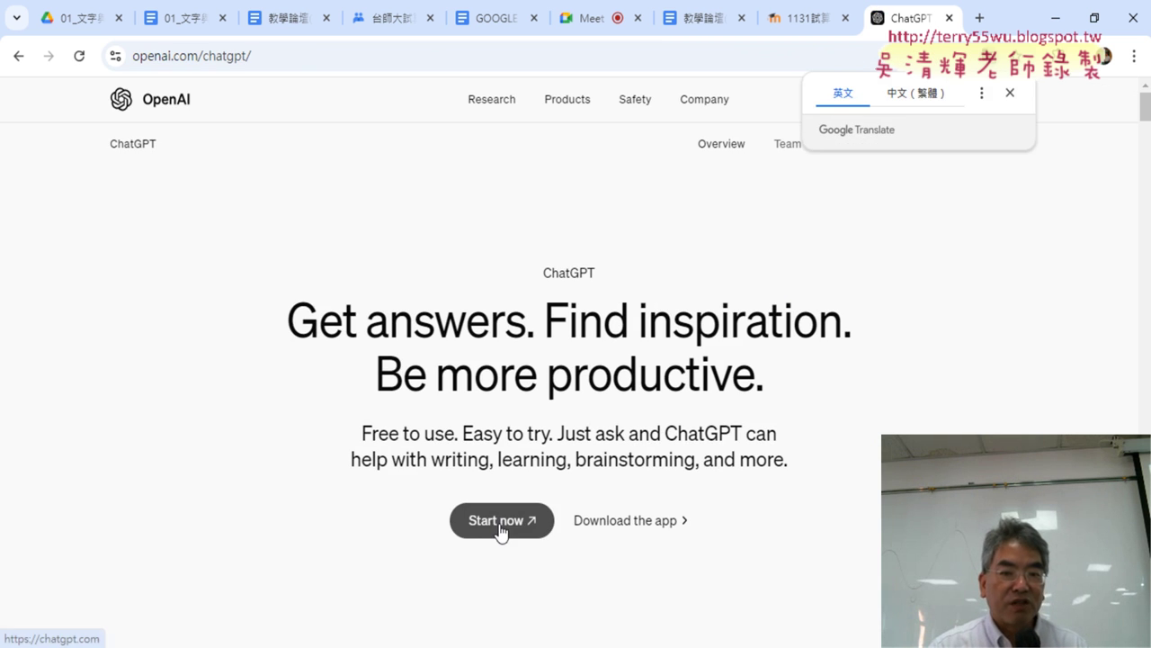
pyautogui.click(501, 531)
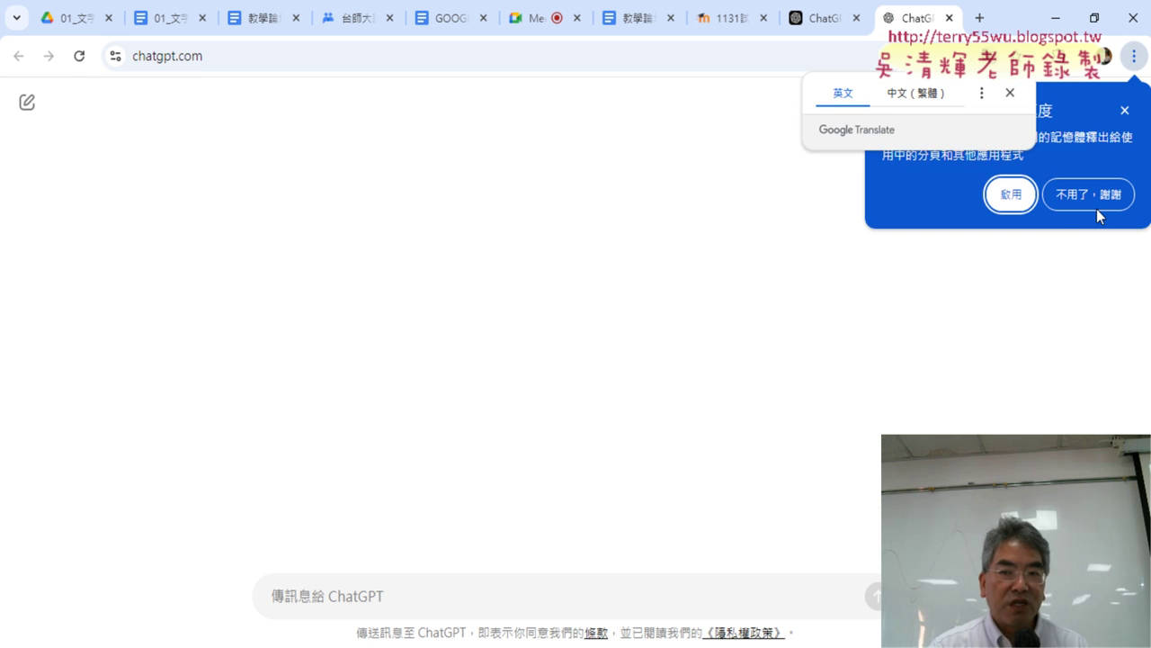
pyautogui.click(1011, 94)
pyautogui.click(1124, 111)
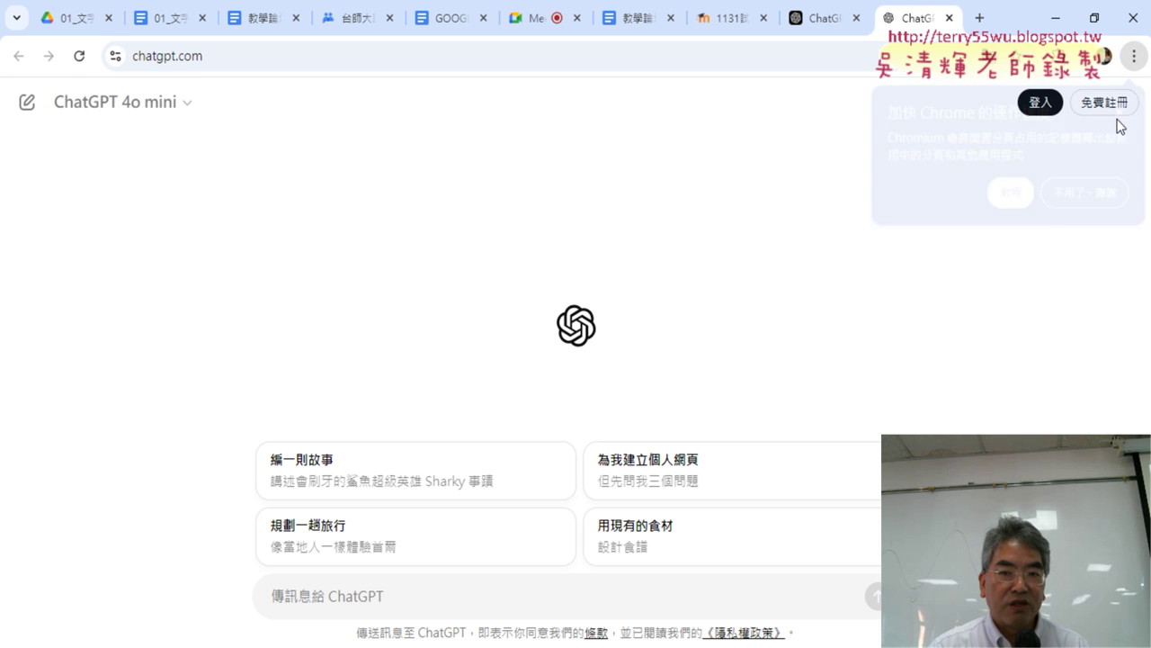
# Sign in to ChatGPT with the Google account and go back to the exercise document.
pyautogui.click(1035, 112)
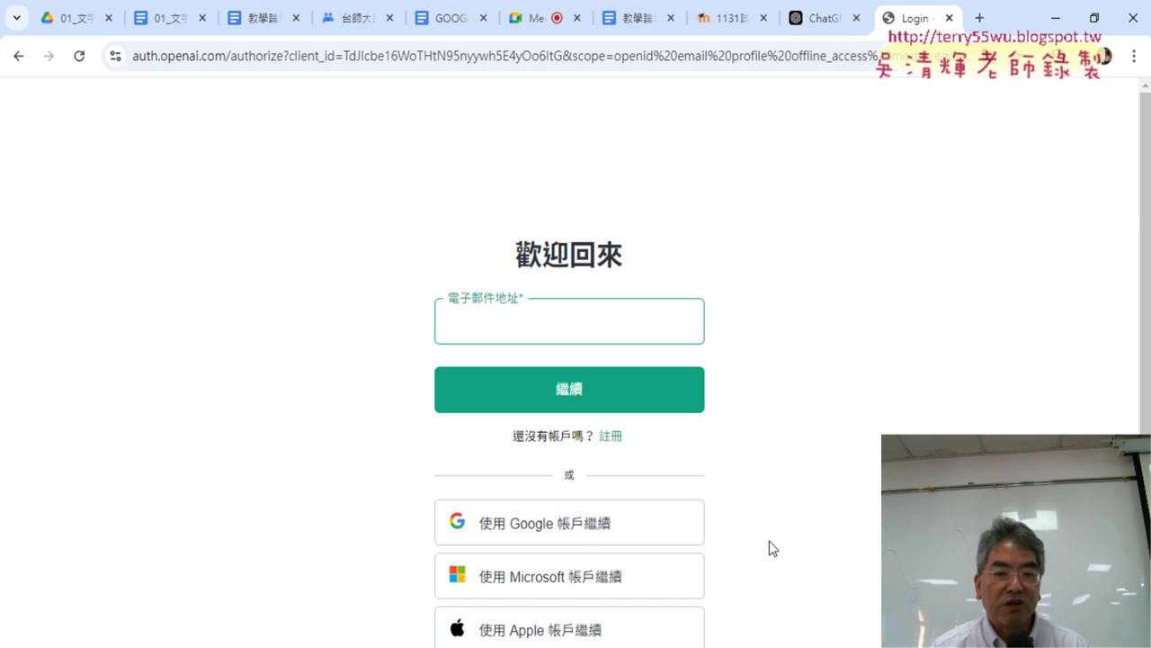
pyautogui.scroll(-2, 792, 535)
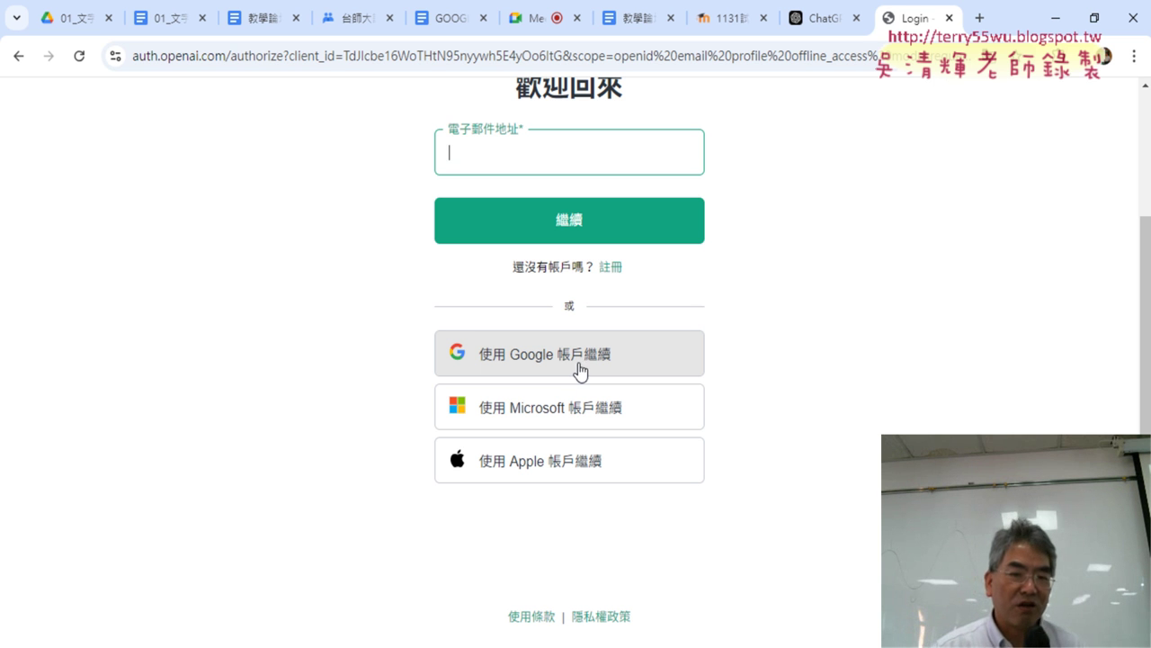
pyautogui.click(605, 362)
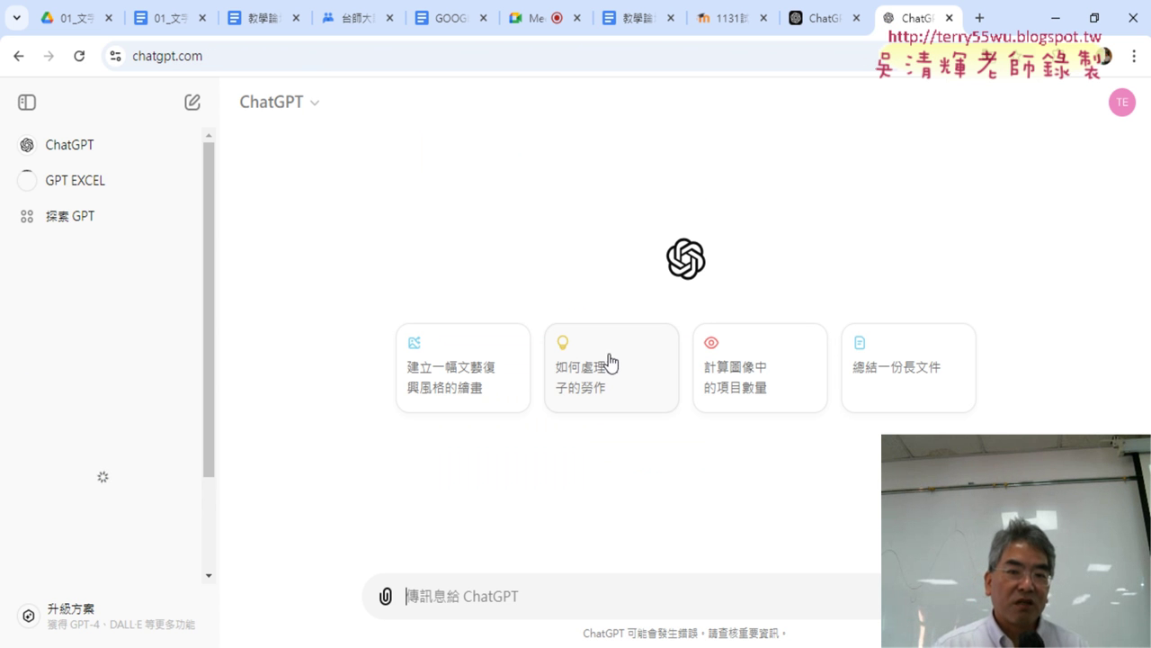
pyautogui.click(161, 22)
pyautogui.scroll(-2, 715, 398)
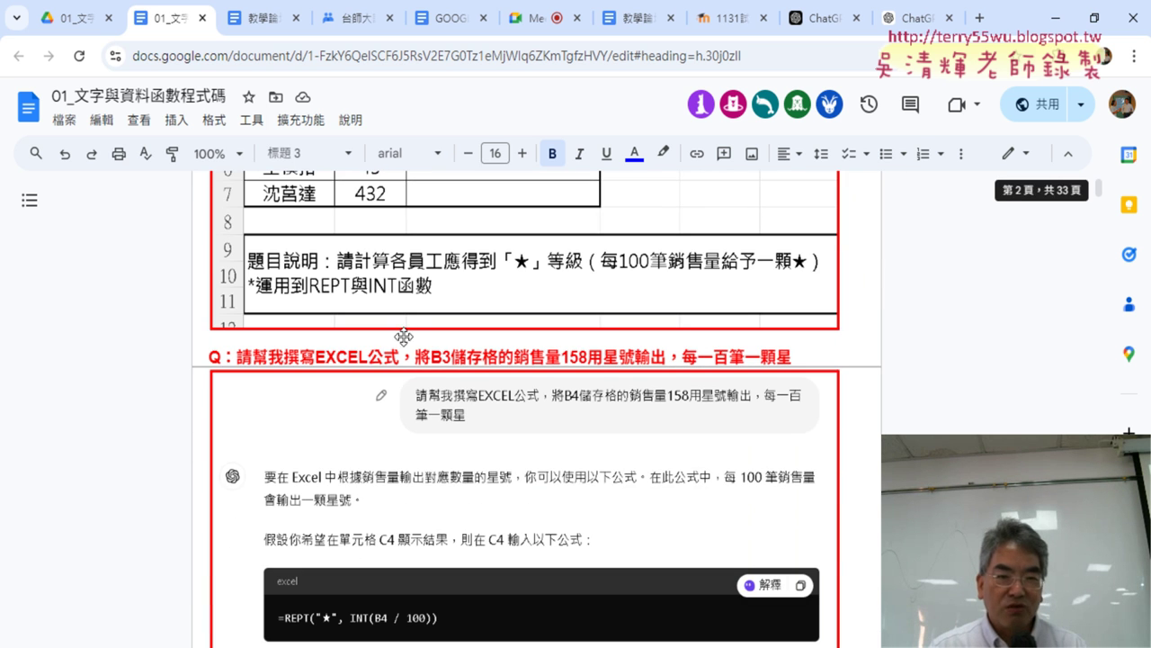
# Select the REPT formula text of C3 in Excel's formula bar.
pyautogui.hotkey('alt', 'Tab')
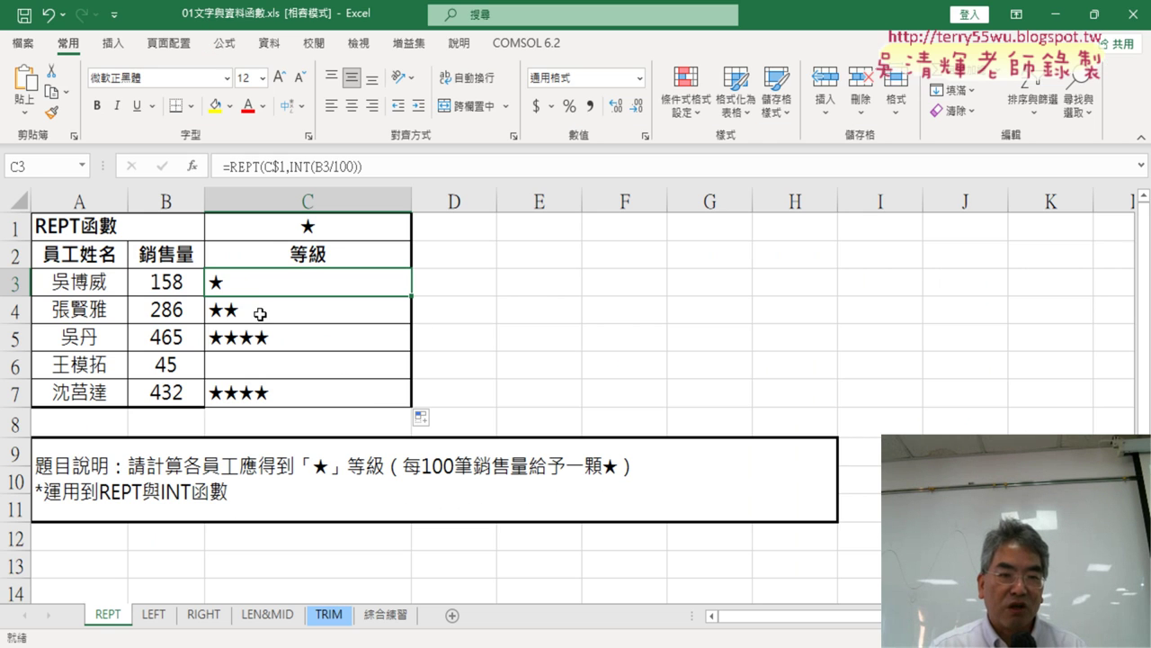
pyautogui.moveTo(364, 166); pyautogui.dragTo(189, 159)
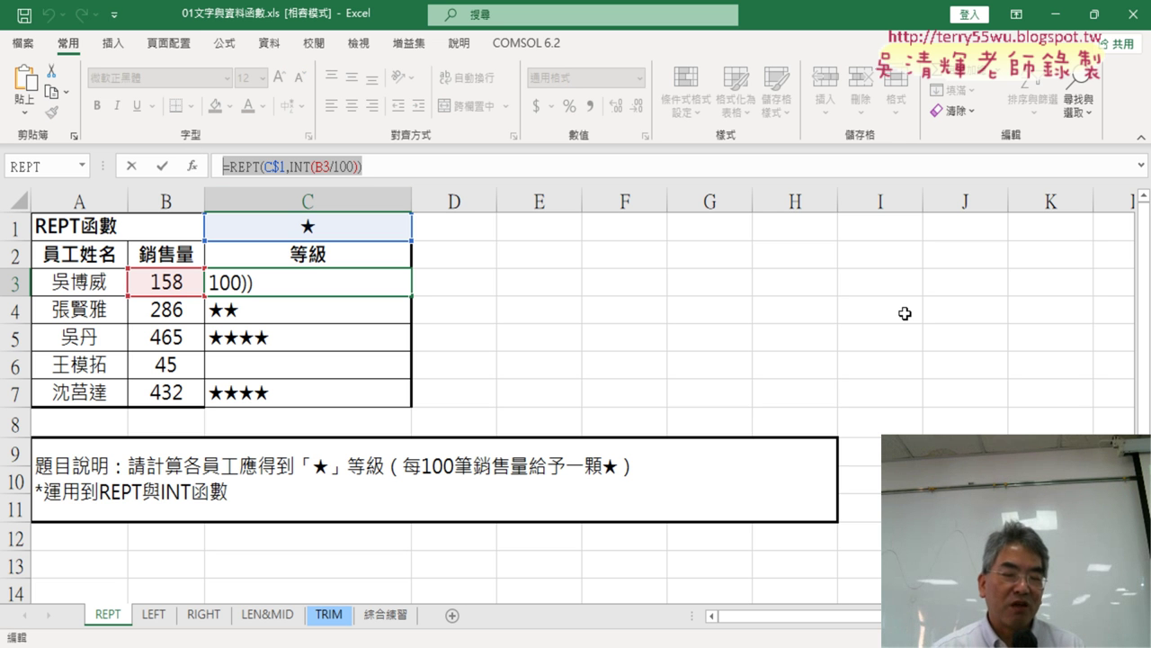
pyautogui.hotkey('alt', 'Tab')
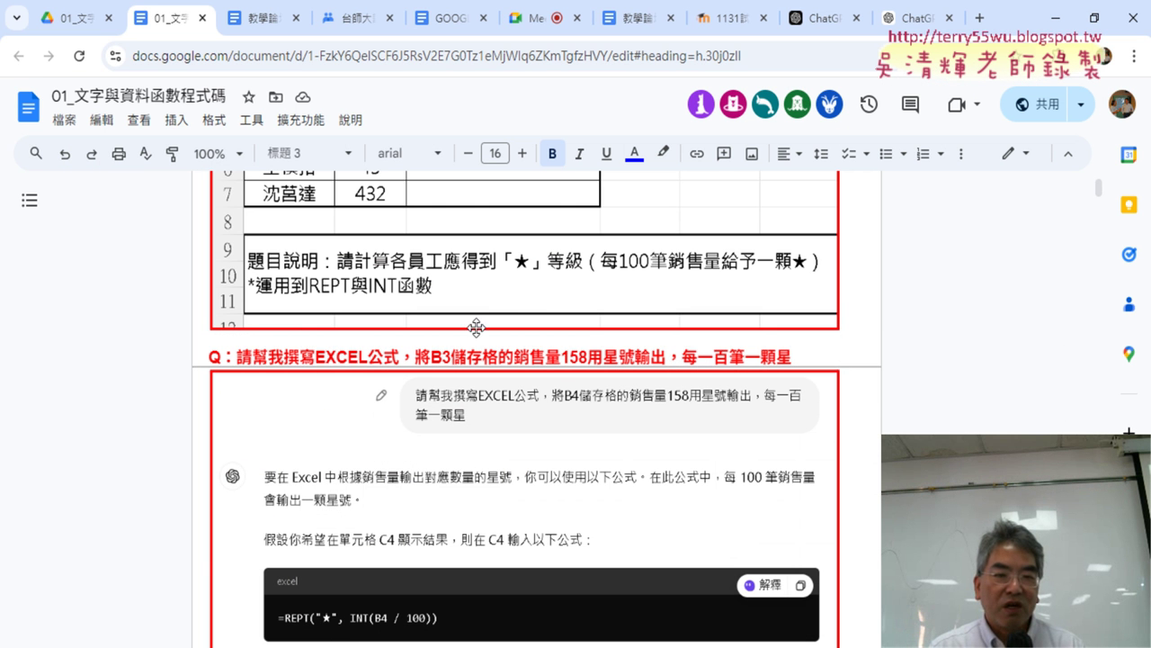
# Give the words EXCEL公式 in the red Q heading a yellow highlight.
pyautogui.click(242, 356)
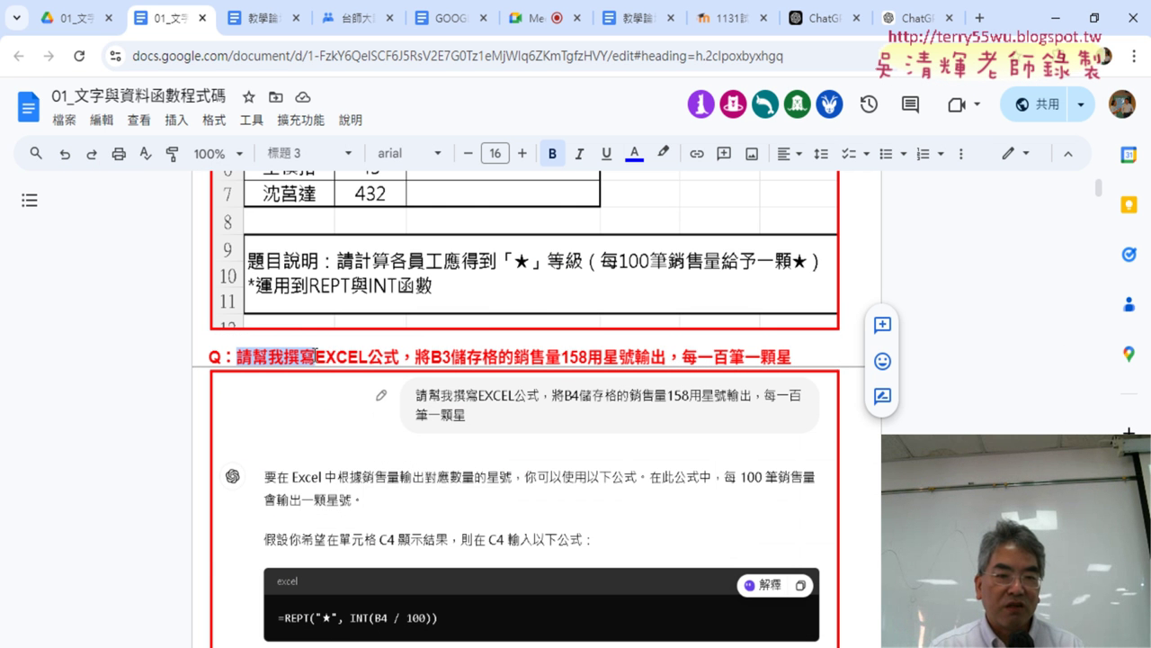
pyautogui.moveTo(316, 357); pyautogui.dragTo(398, 358)
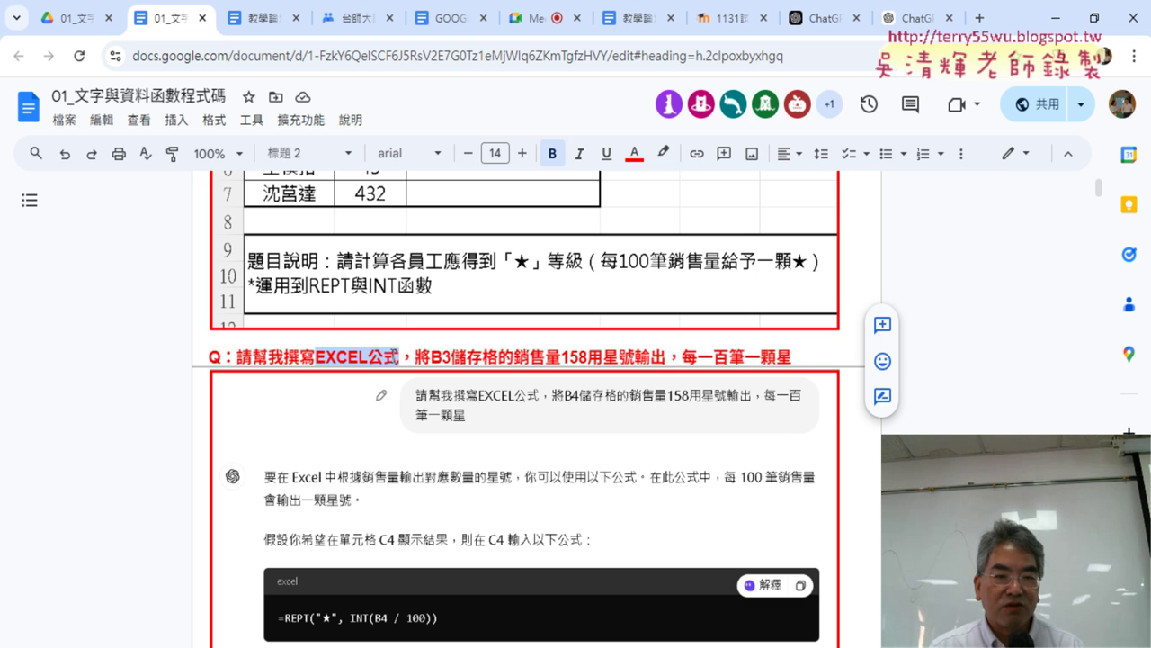
pyautogui.click(663, 153)
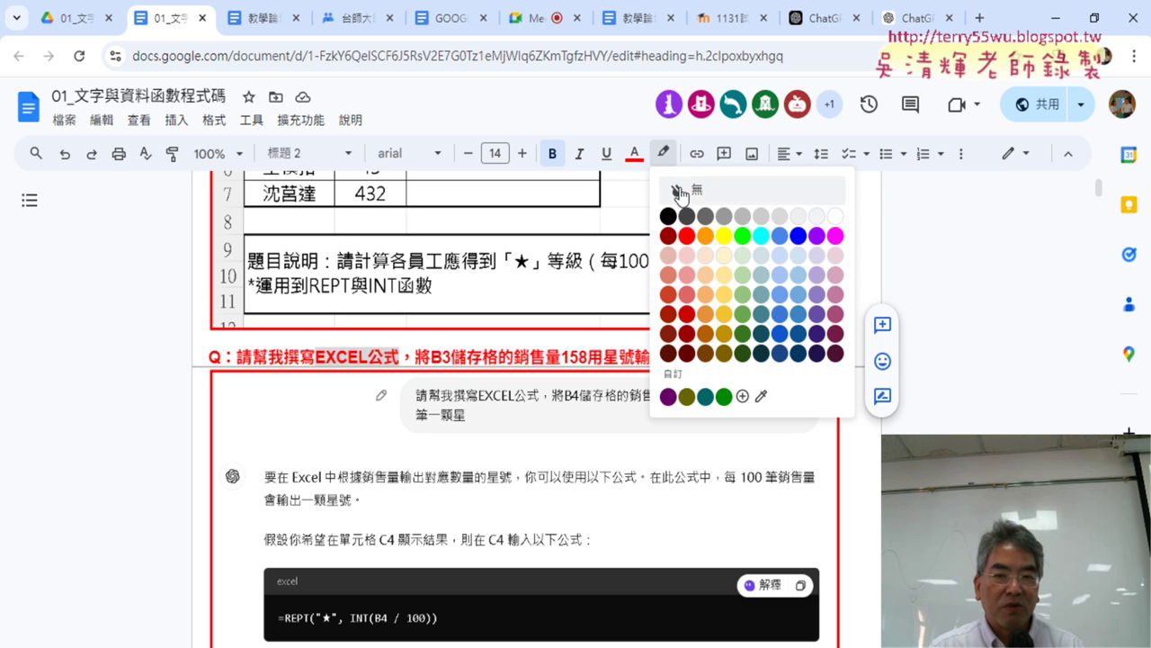
pyautogui.click(724, 235)
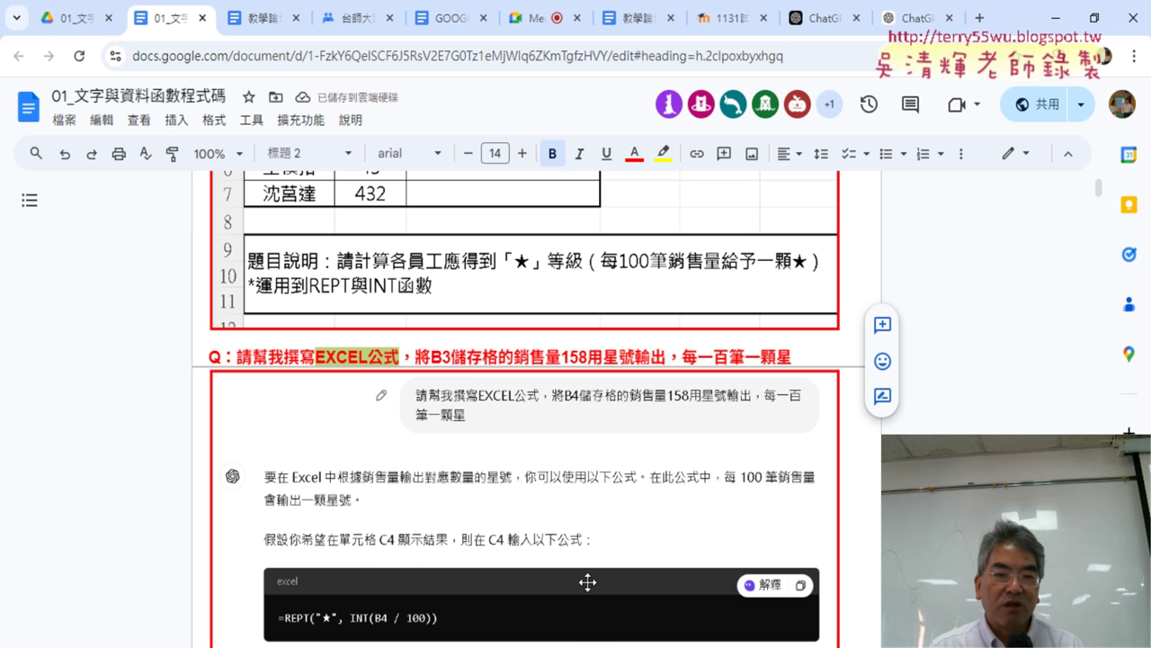
pyautogui.doubleClick(1009, 27)
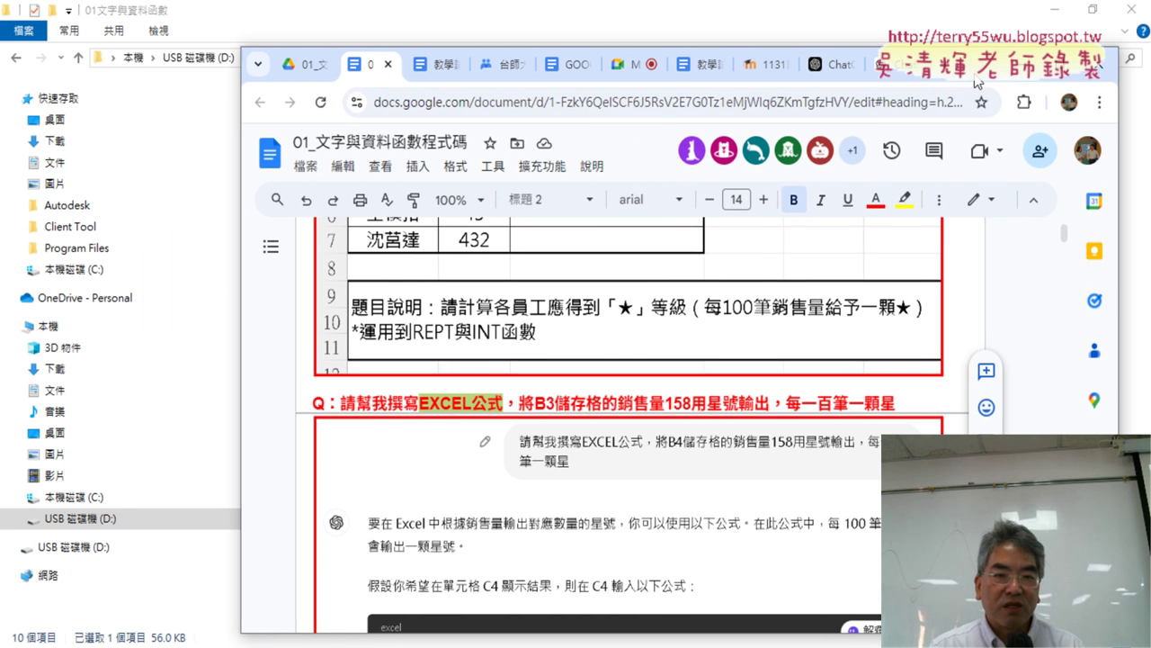
# Place the Docs window right of Excel's REPT sheet and select the whole Q heading question.
pyautogui.click(1048, 20)
pyautogui.click(1048, 20)
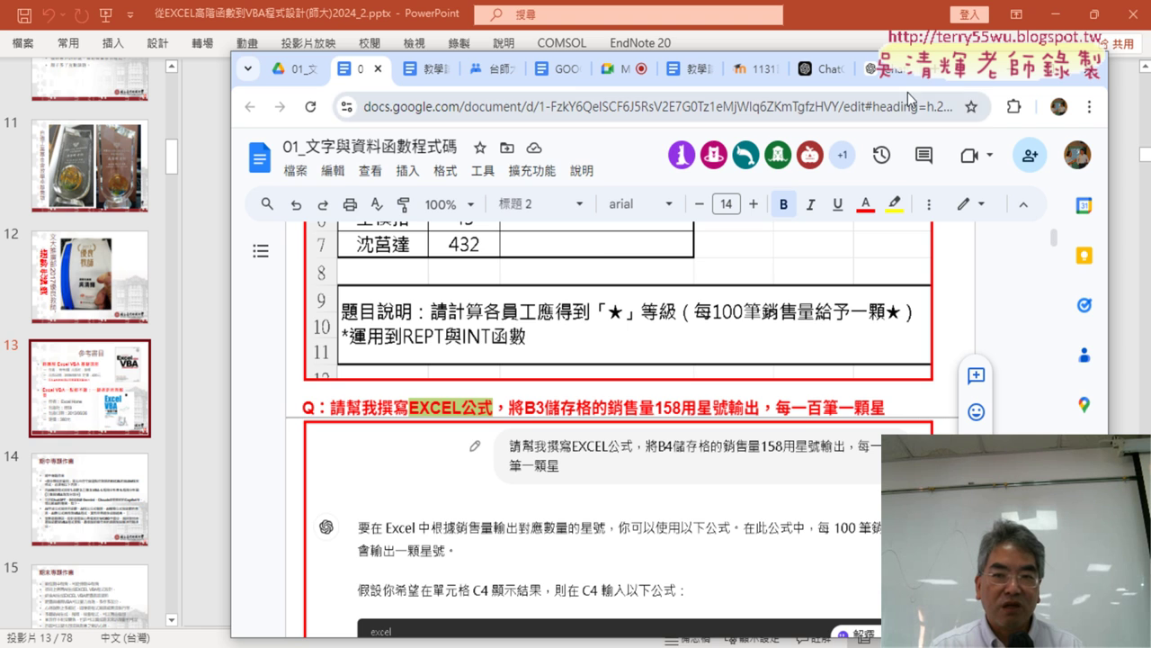
pyautogui.click(1056, 16)
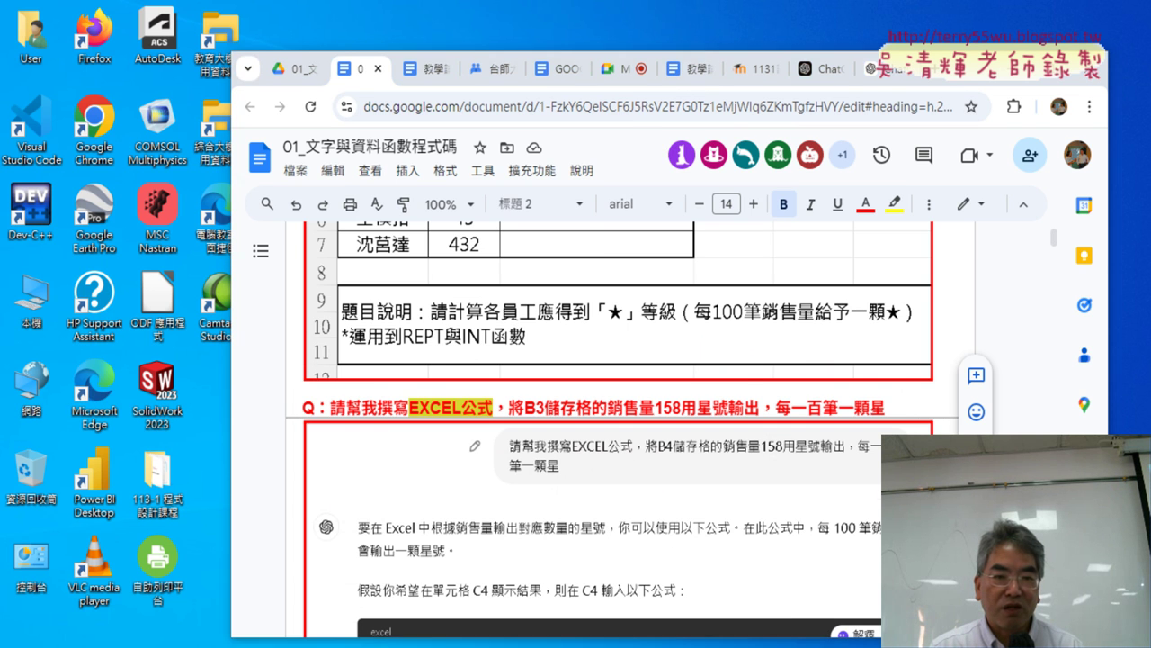
pyautogui.hotkey('alt', 'Tab')
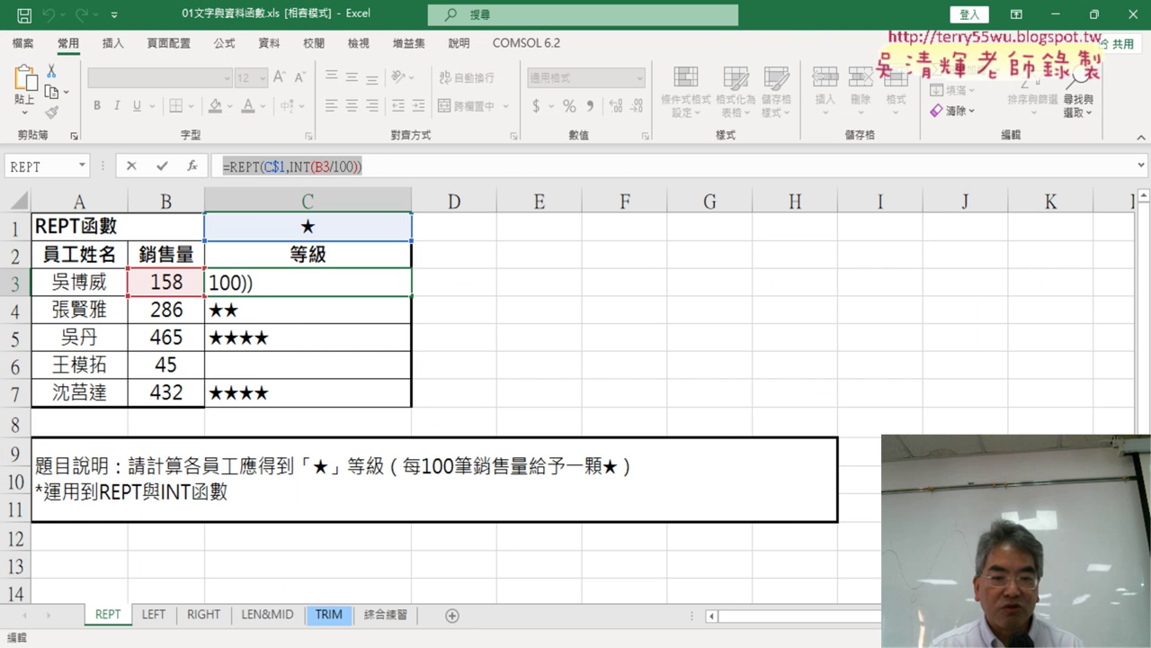
pyautogui.click(437, 608)
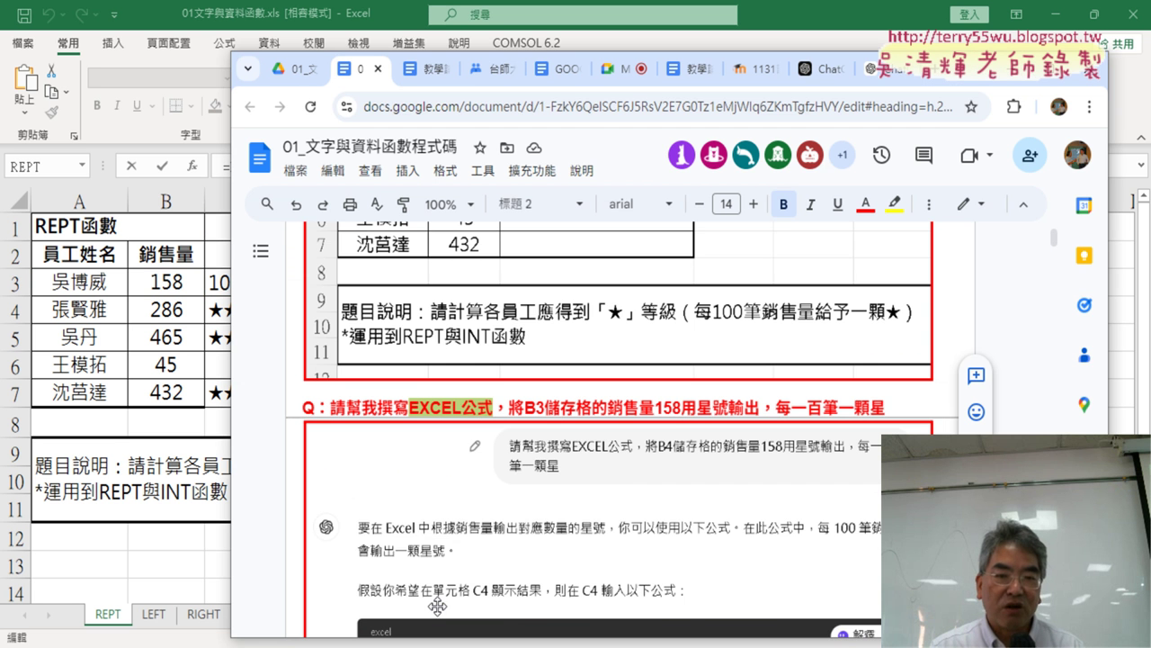
pyautogui.moveTo(964, 81); pyautogui.dragTo(1050, 68)
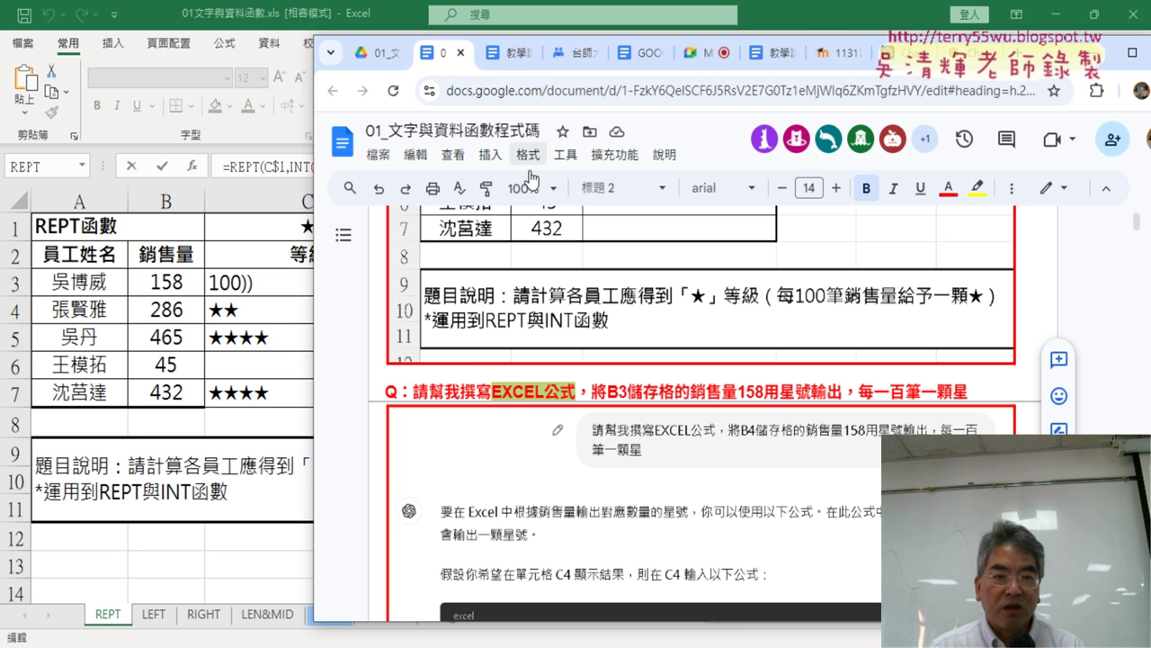
pyautogui.moveTo(1046, 70)
pyautogui.mouseDown()
pyautogui.moveTo(1078, 72)
pyautogui.moveTo(1051, 62)
pyautogui.mouseUp()
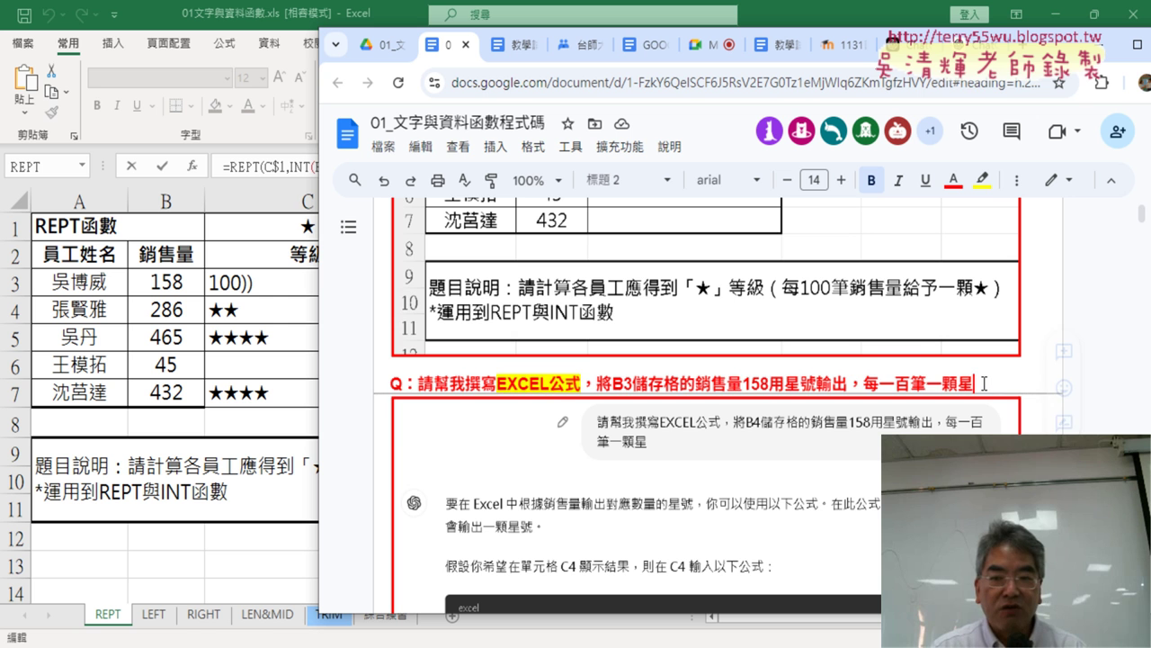
pyautogui.moveTo(975, 385); pyautogui.dragTo(420, 383)
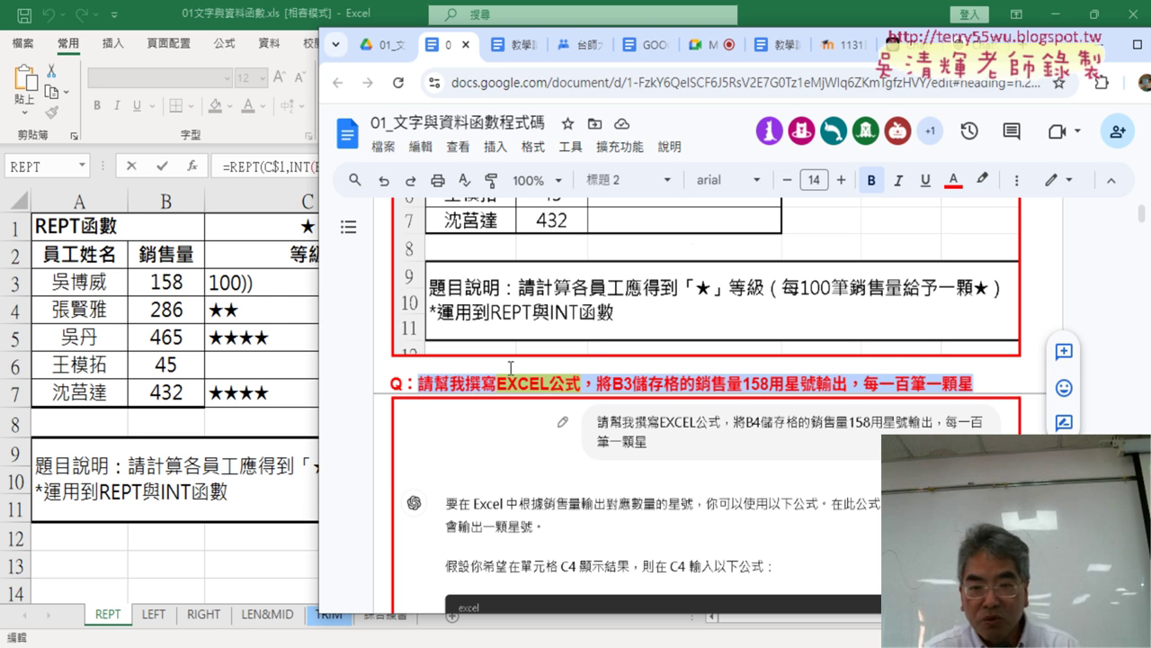
# Paste the copied question into the new ChatGPT chat and send it.
pyautogui.click(976, 44)
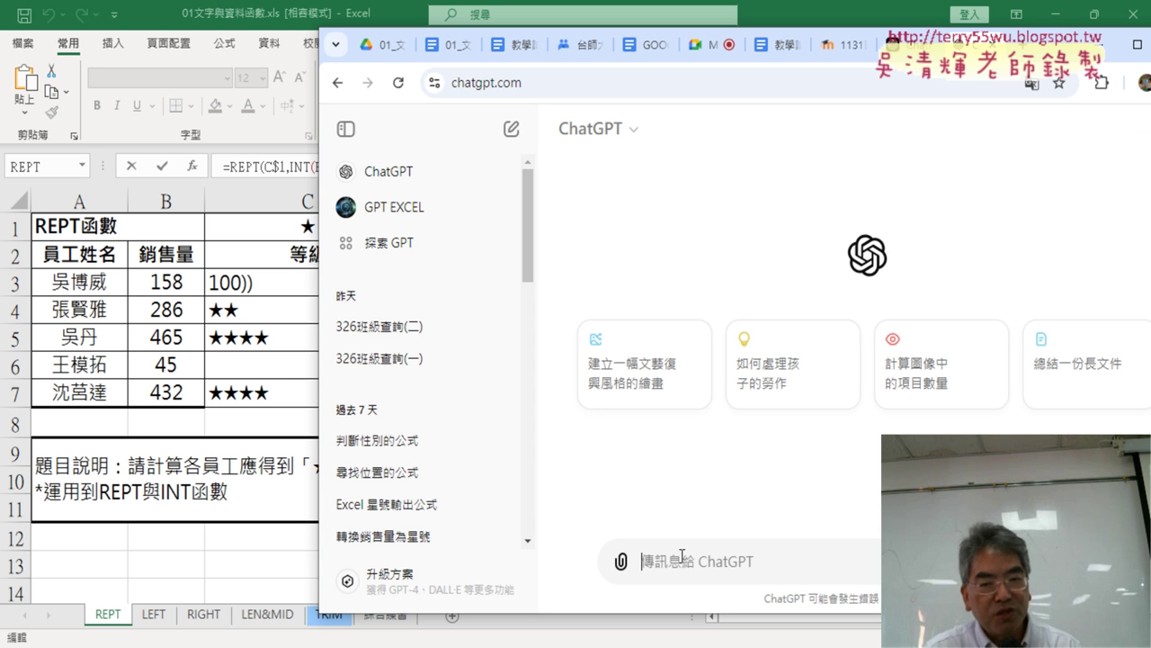
pyautogui.hotkey('ctrl', 'v')
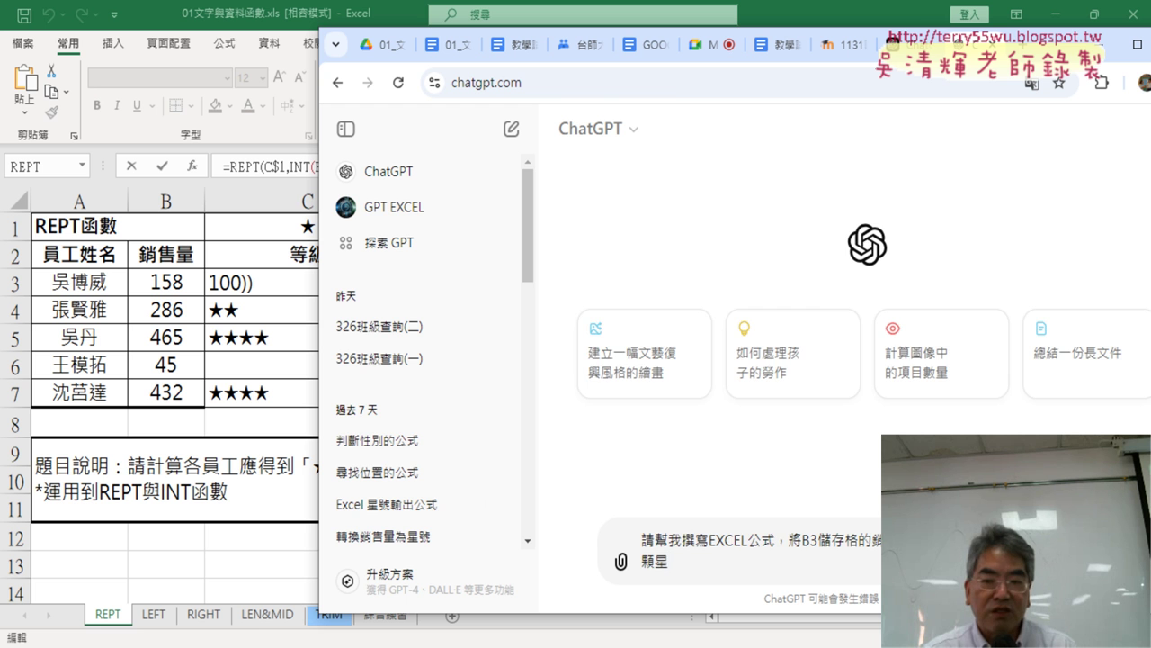
pyautogui.press('Return')
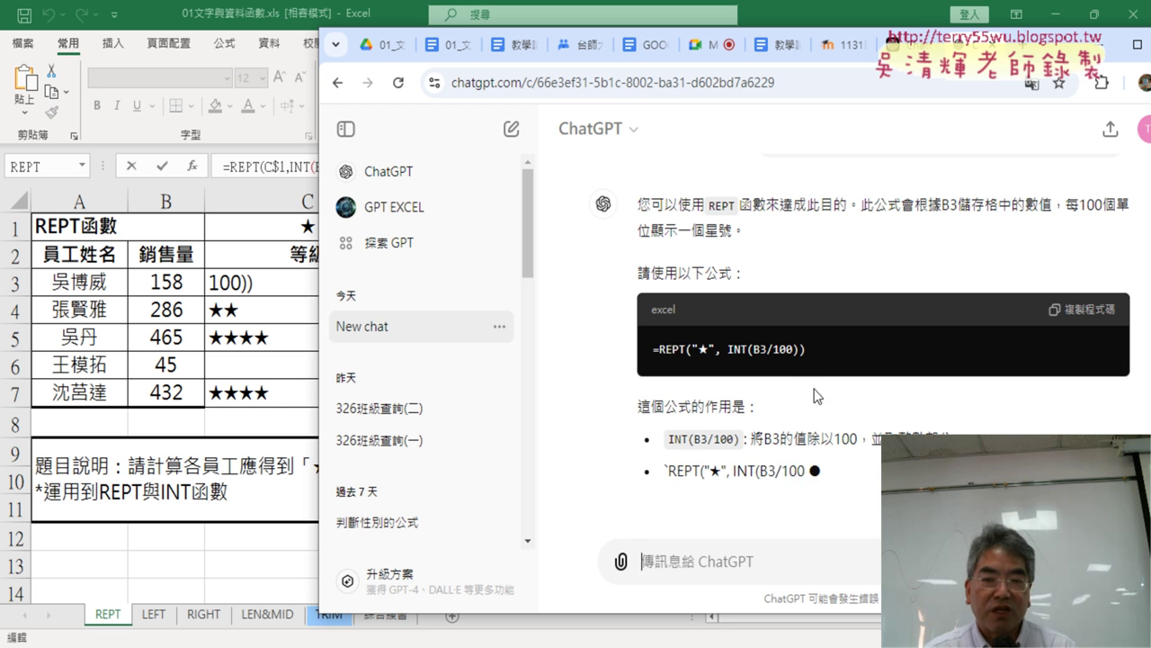
# Copy ChatGPT's suggested formula =REPT("★", INT(B3/100)) from the answer.
pyautogui.moveTo(819, 351)
pyautogui.mouseDown()
pyautogui.moveTo(756, 348)
pyautogui.moveTo(743, 306)
pyautogui.mouseUp()
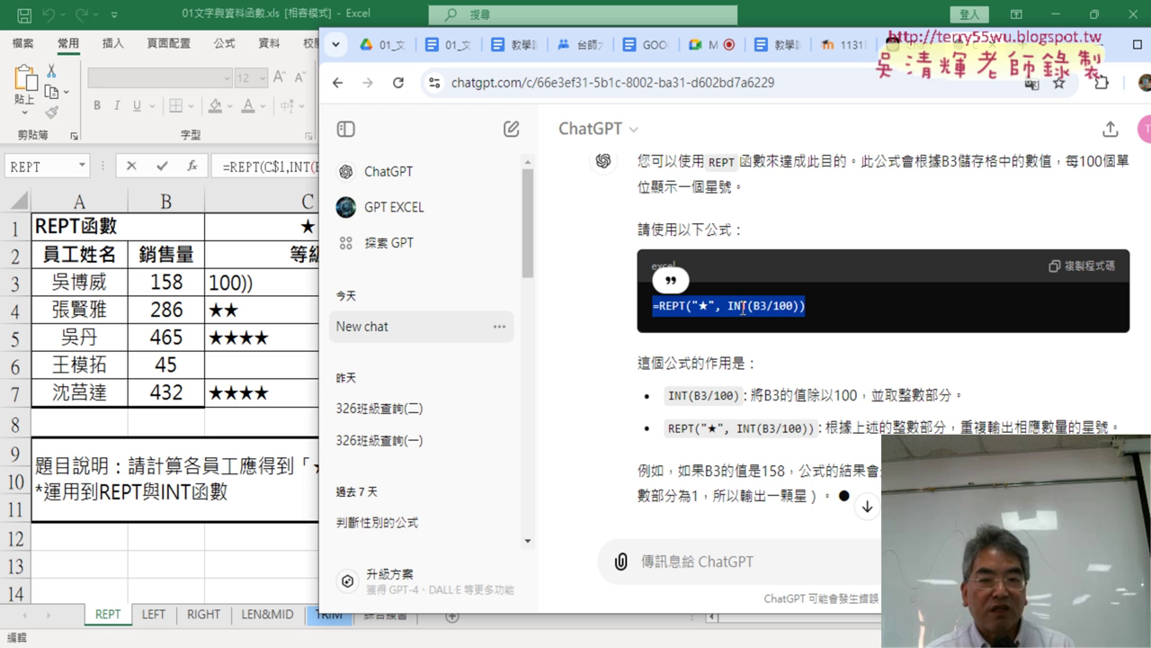
pyautogui.click(861, 310)
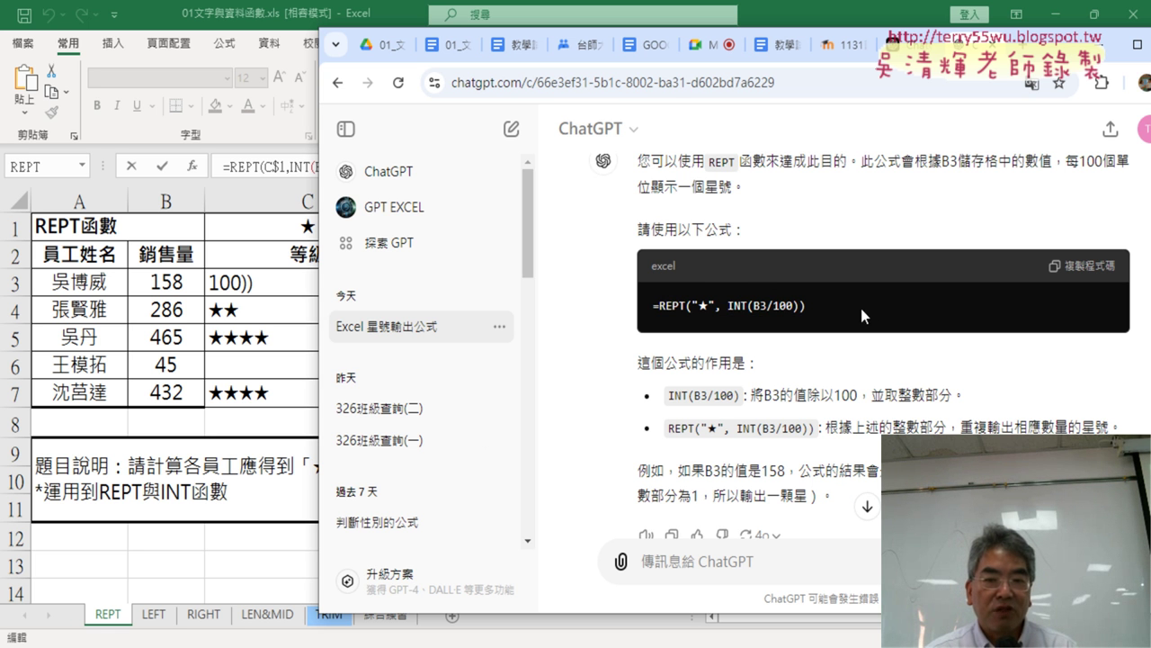
pyautogui.moveTo(716, 305); pyautogui.dragTo(690, 306)
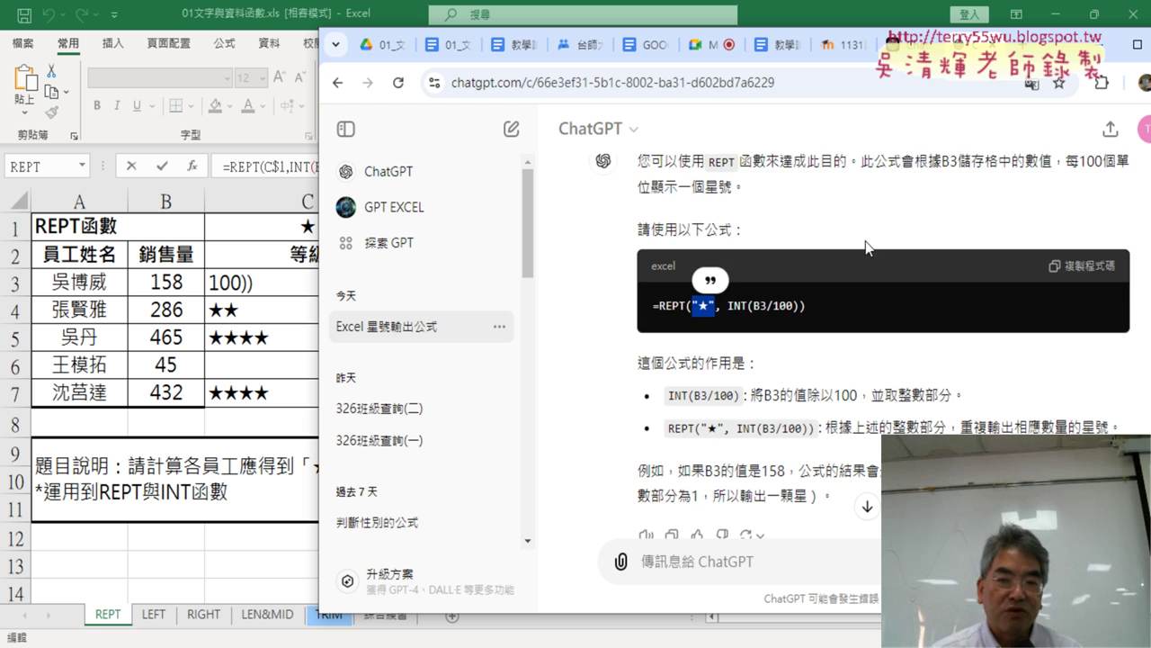
pyautogui.scroll(2, 870, 255)
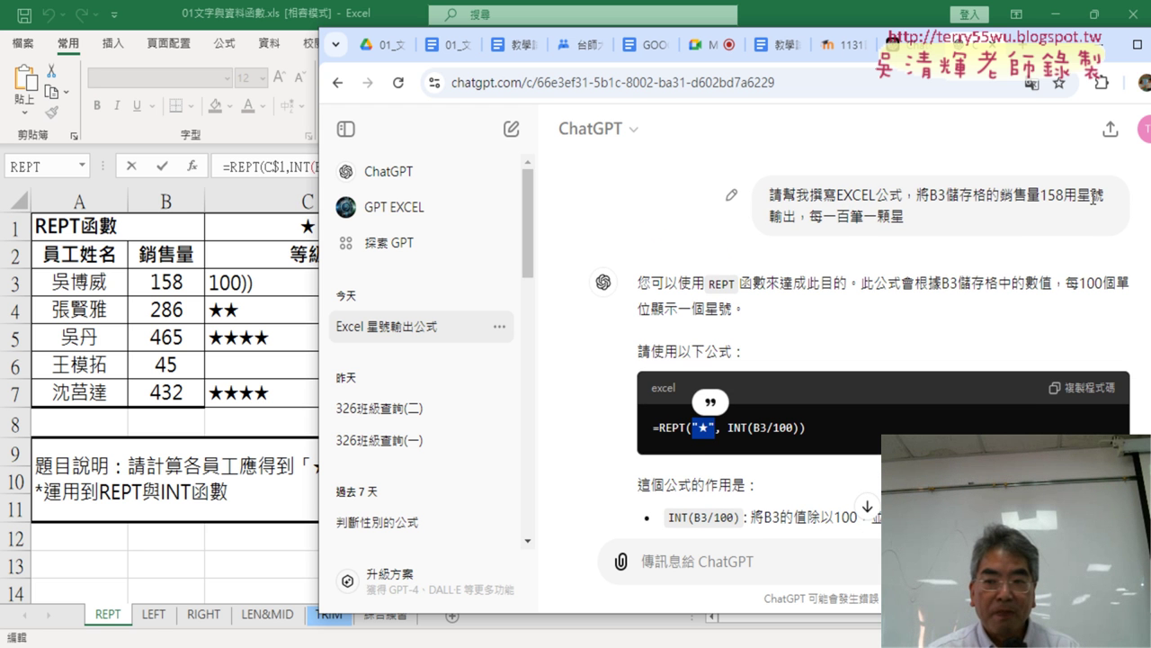
pyautogui.moveTo(1077, 196); pyautogui.dragTo(1105, 198)
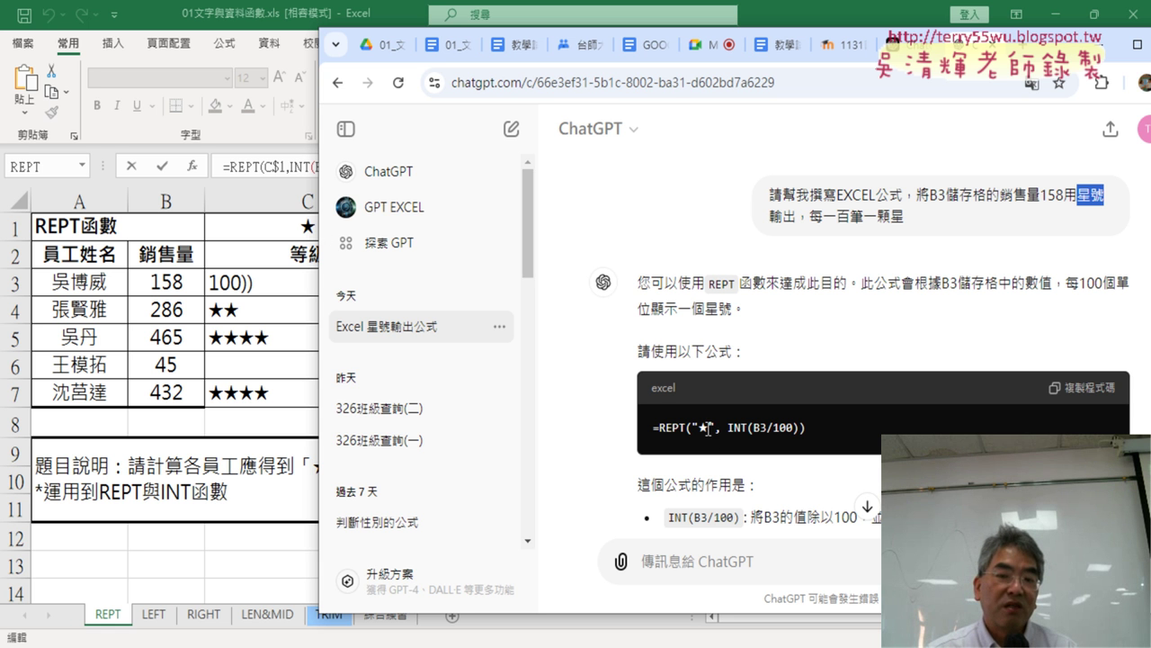
pyautogui.moveTo(838, 432); pyautogui.dragTo(652, 430)
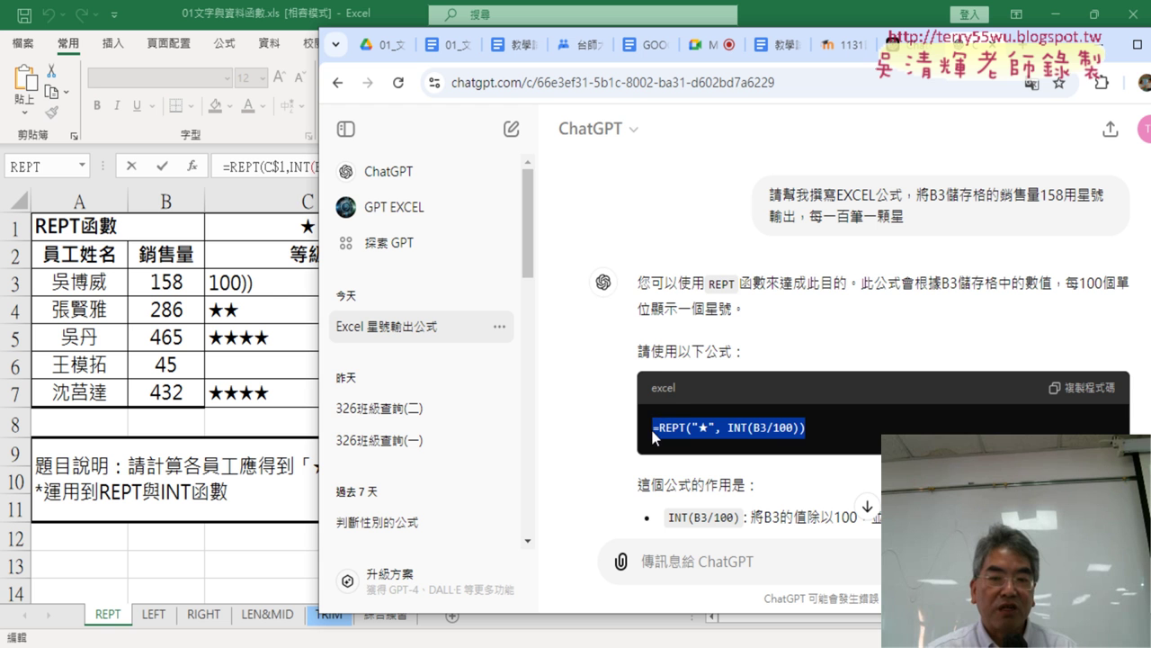
pyautogui.rightClick(688, 434)
pyautogui.click(711, 241)
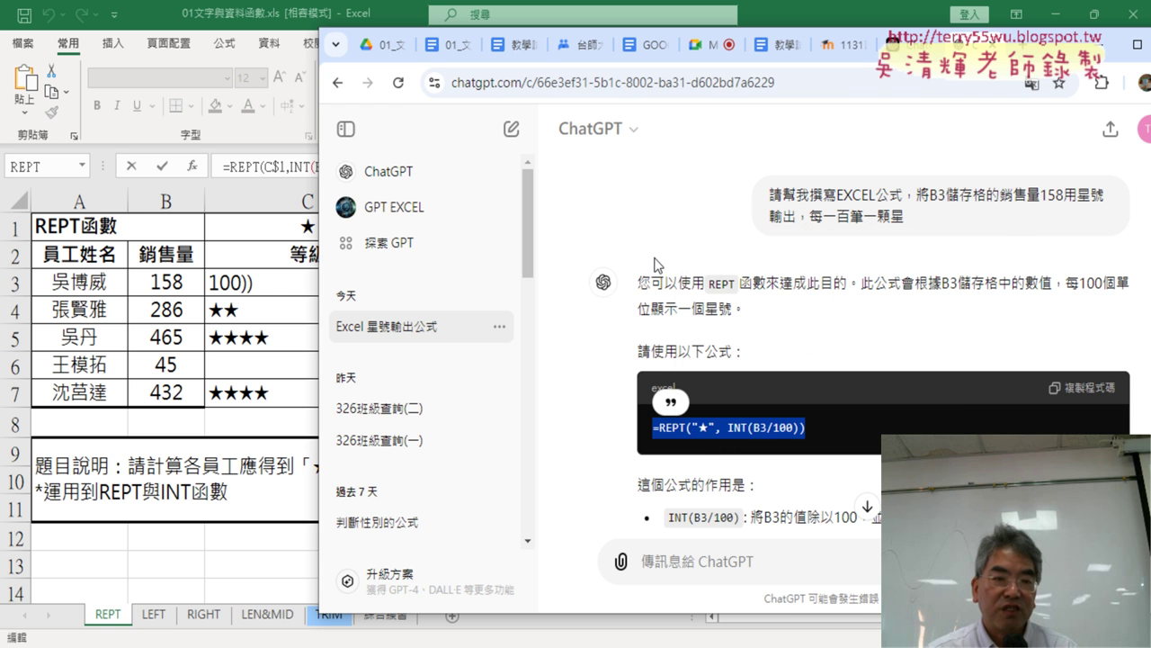
# Clear the old REPT formula from cell C3.
pyautogui.click(259, 276)
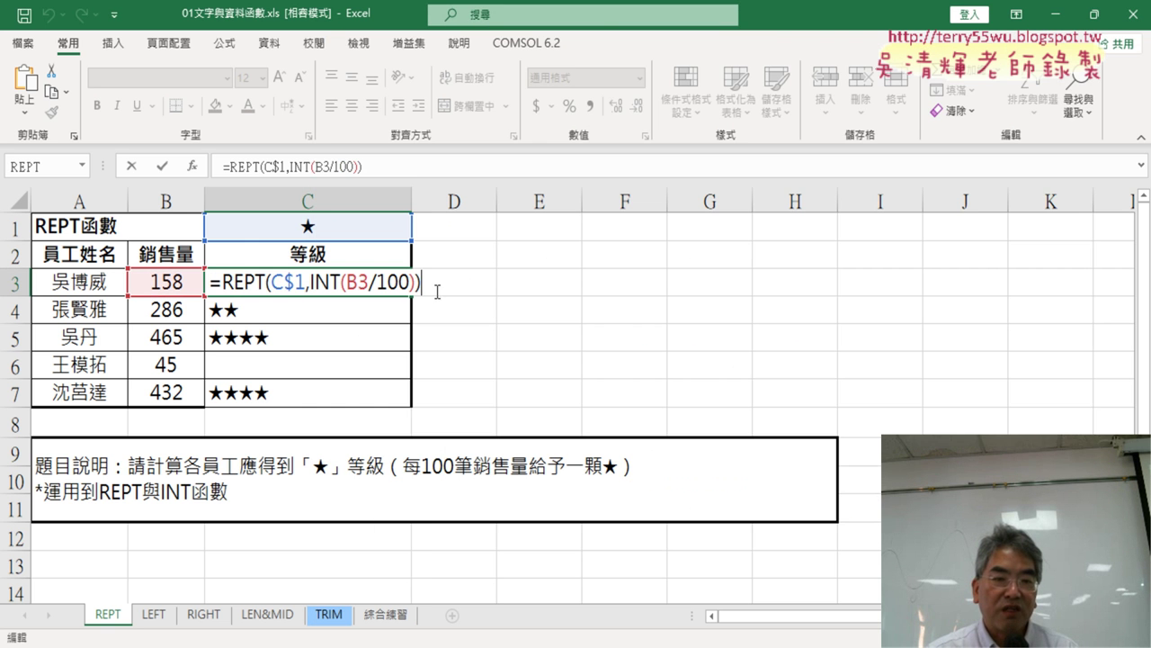
pyautogui.click(570, 249)
pyautogui.click(369, 277)
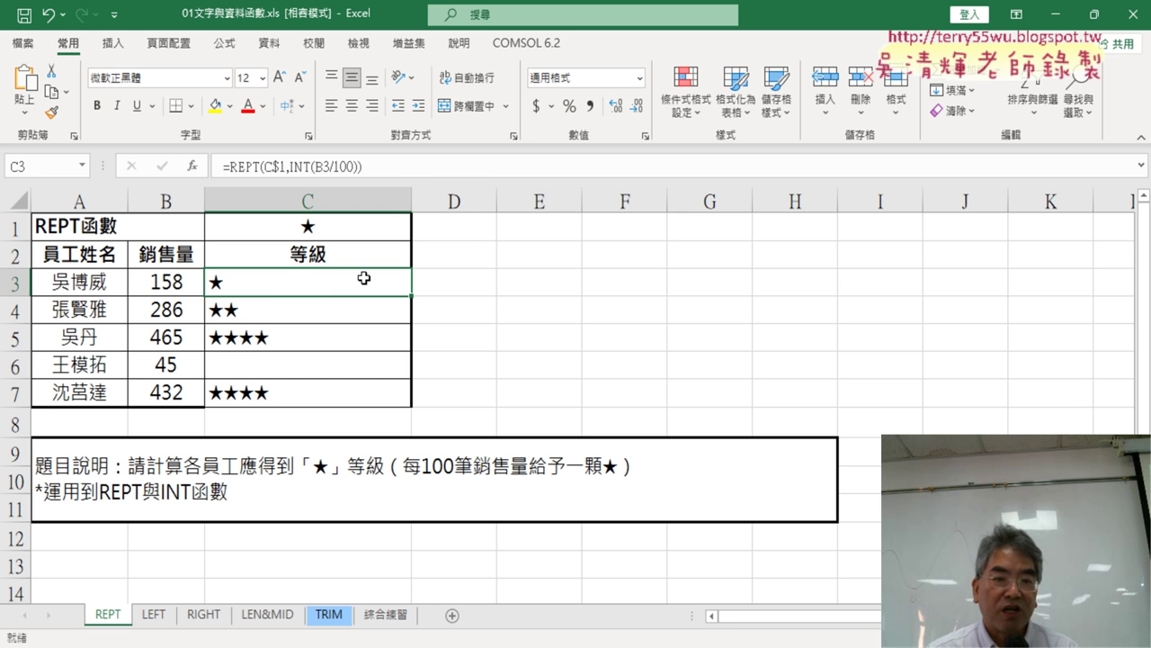
pyautogui.press('Delete')
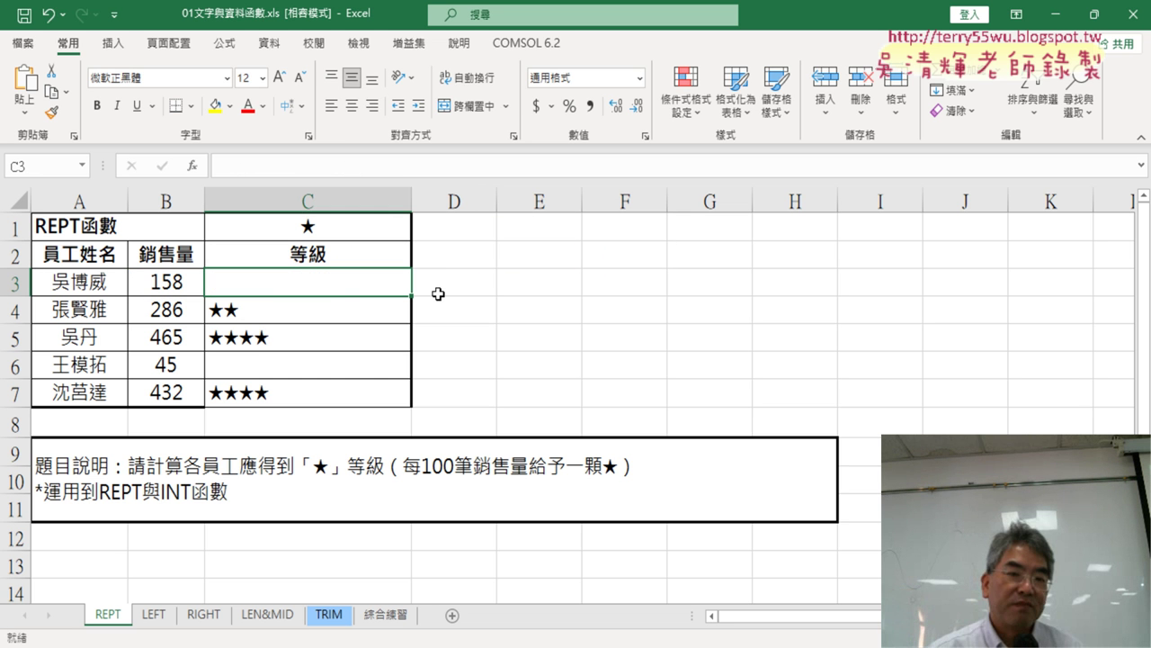
# Paste =REPT("★", INT(B3/100)) into C3 and fill it down through C7.
pyautogui.click(279, 165)
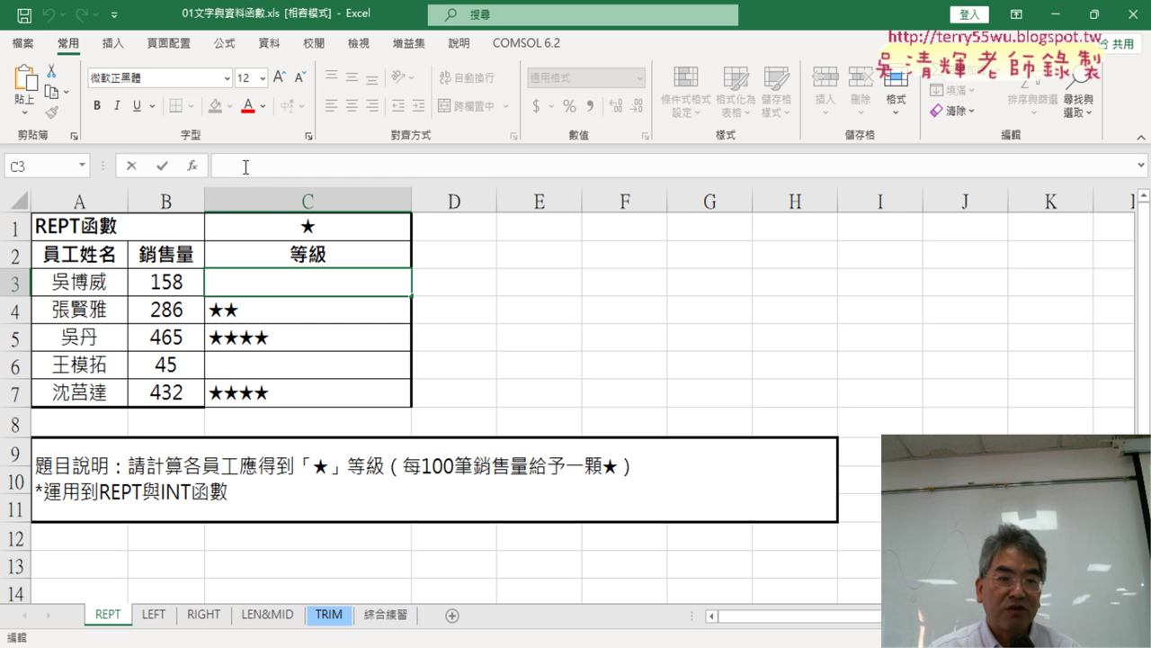
pyautogui.rightClick(243, 166)
pyautogui.click(287, 261)
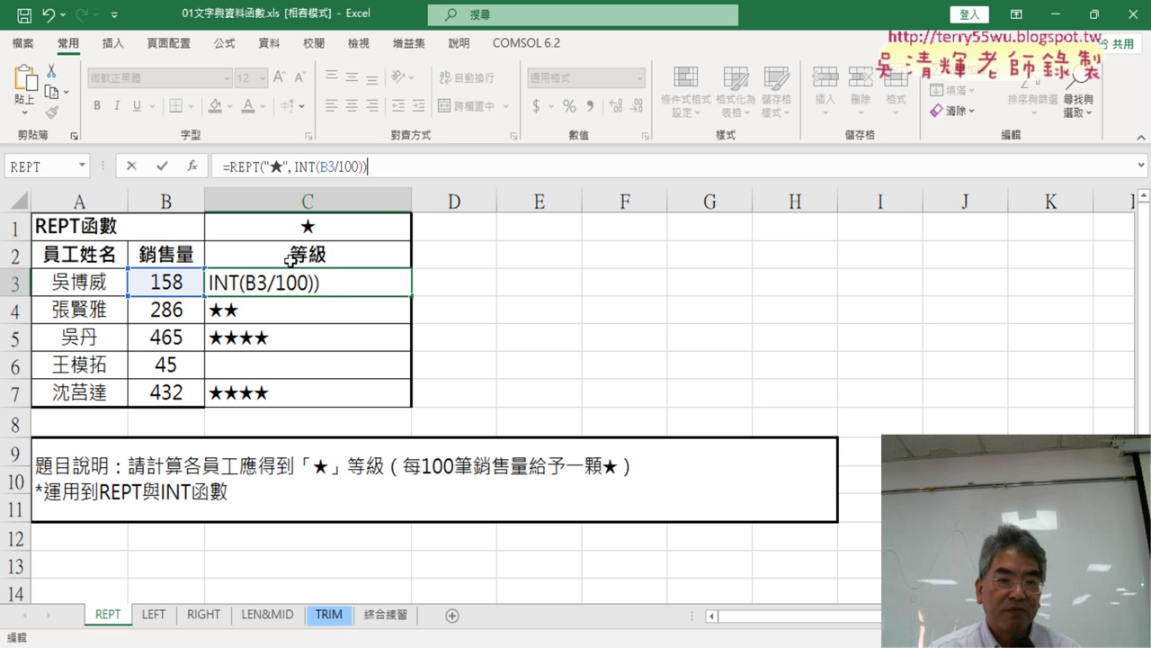
pyautogui.click(163, 167)
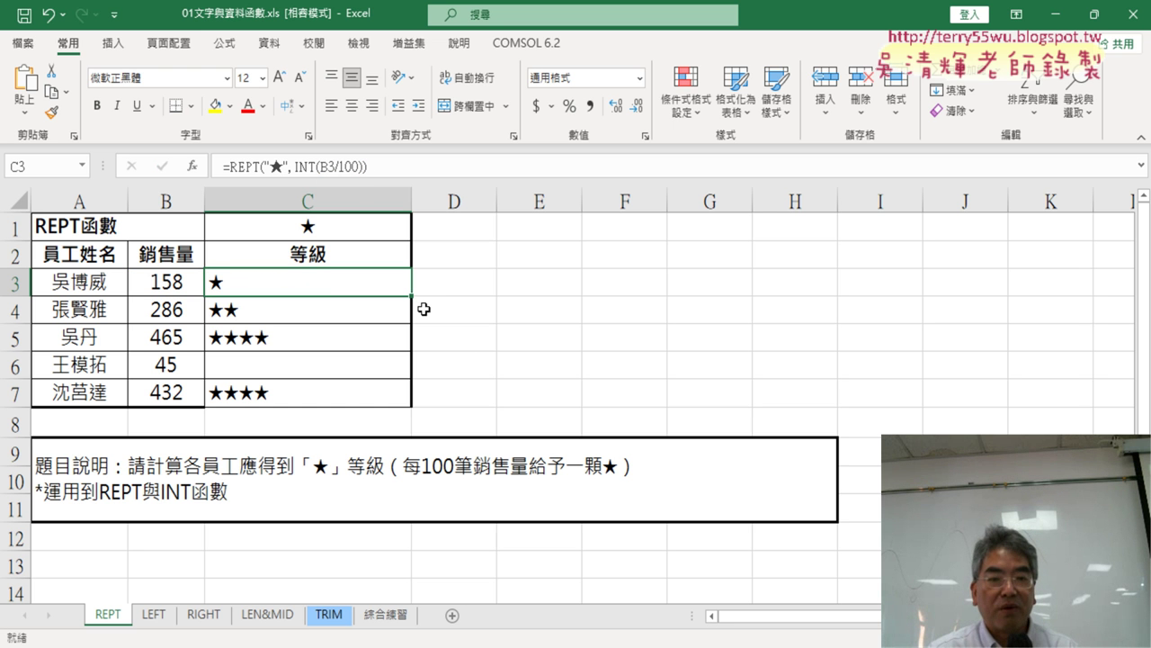
pyautogui.moveTo(413, 296); pyautogui.dragTo(416, 394)
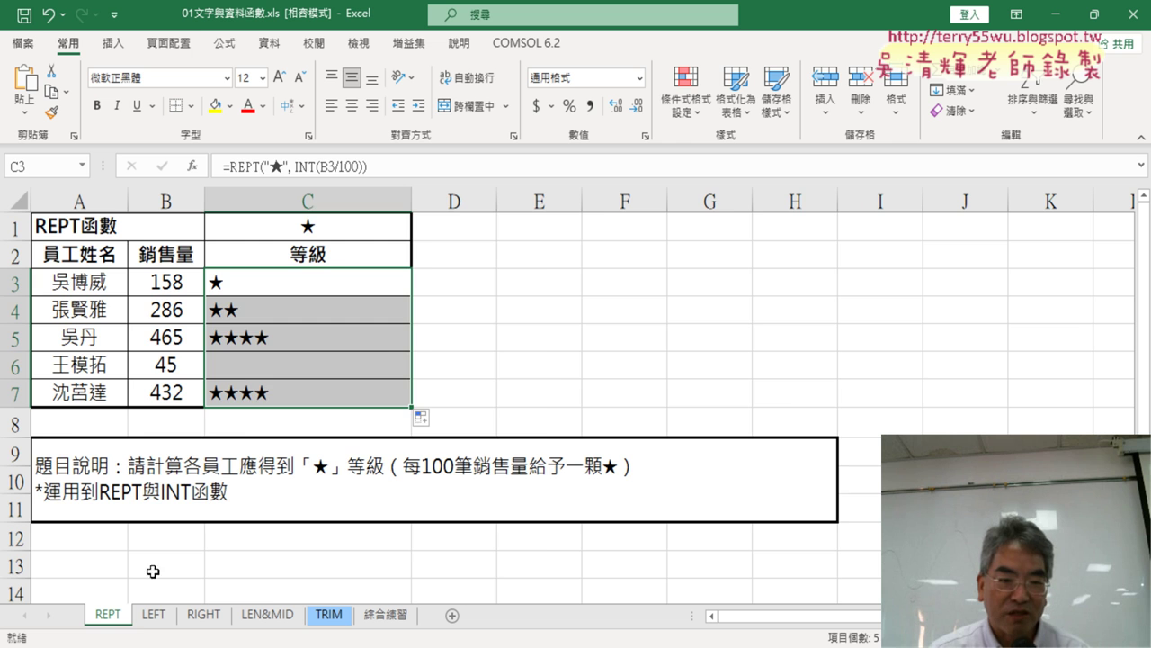
# Widen column D on the LEFT sheet, then select cell C3 on the RIGHT sheet.
pyautogui.click(149, 618)
pyautogui.click(359, 395)
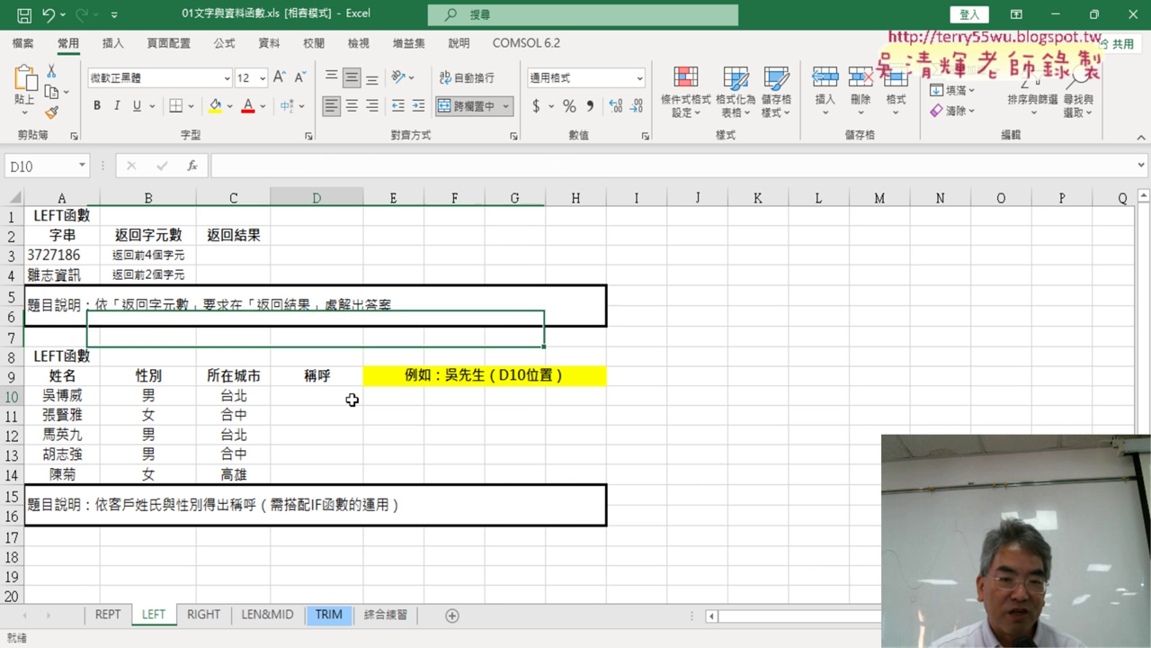
pyautogui.moveTo(367, 196); pyautogui.dragTo(419, 196)
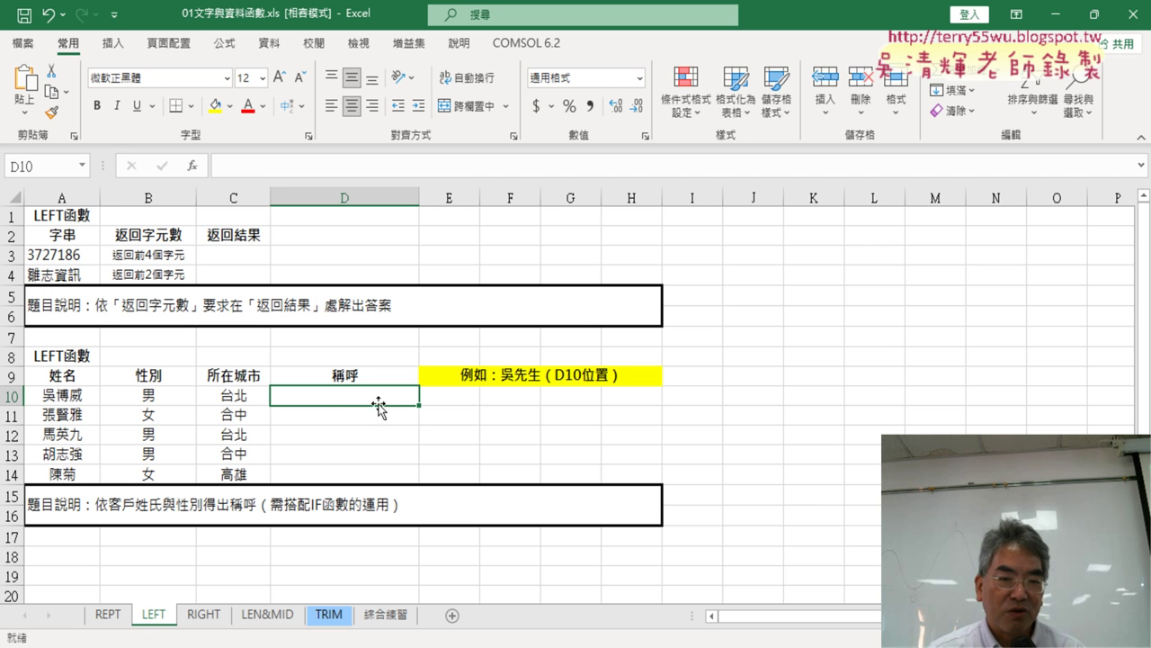
pyautogui.click(208, 617)
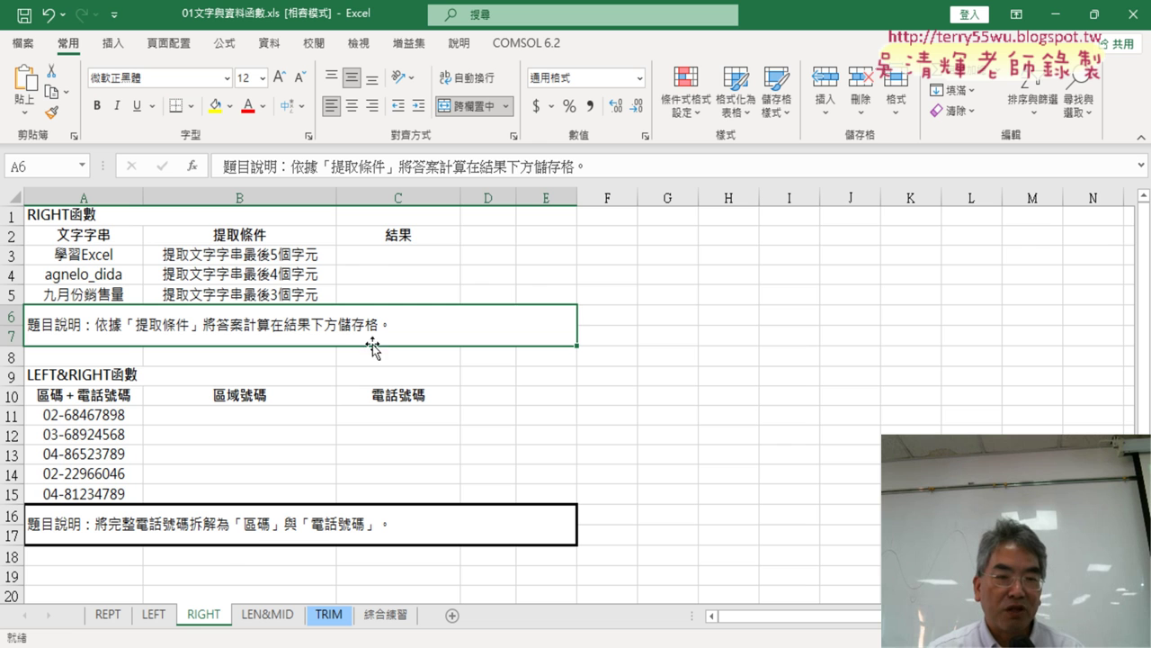
pyautogui.click(397, 256)
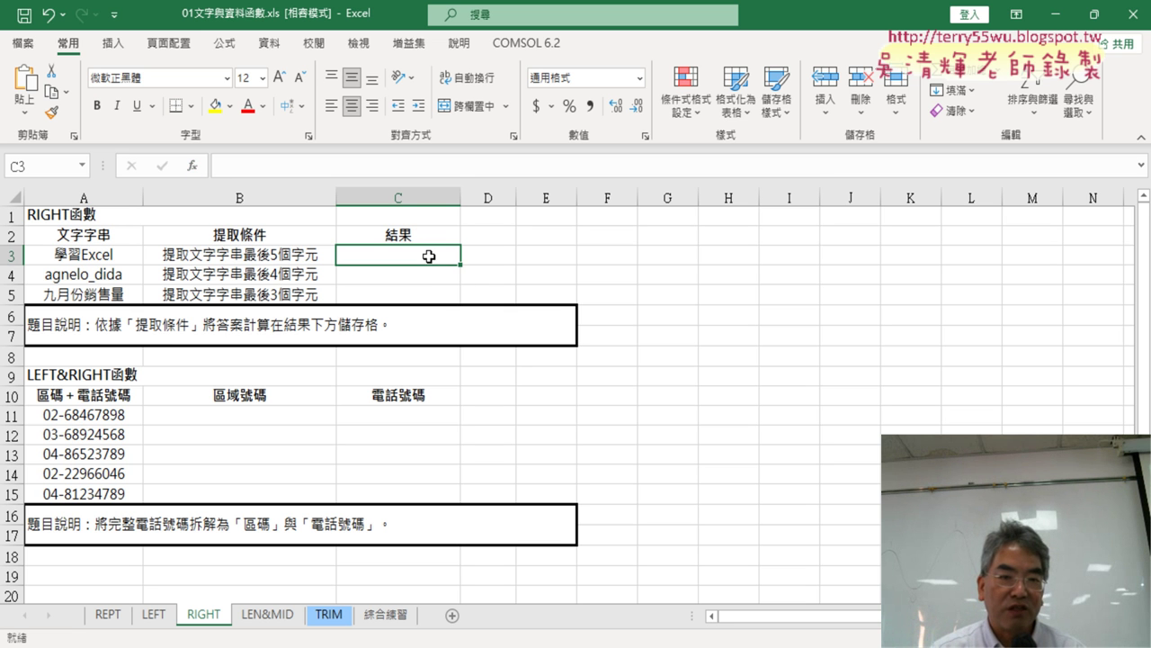
# Insert =RIGHT(A3,5) in C3 from the 文字 functions, returning Excel.
pyautogui.click(192, 166)
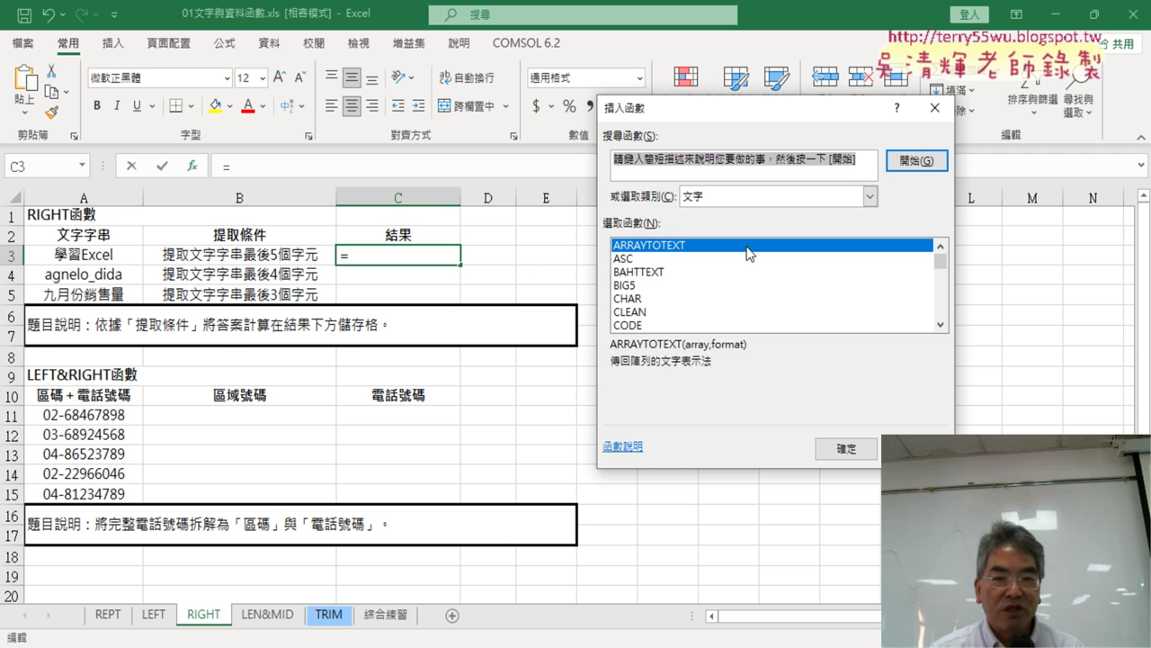
pyautogui.click(941, 325)
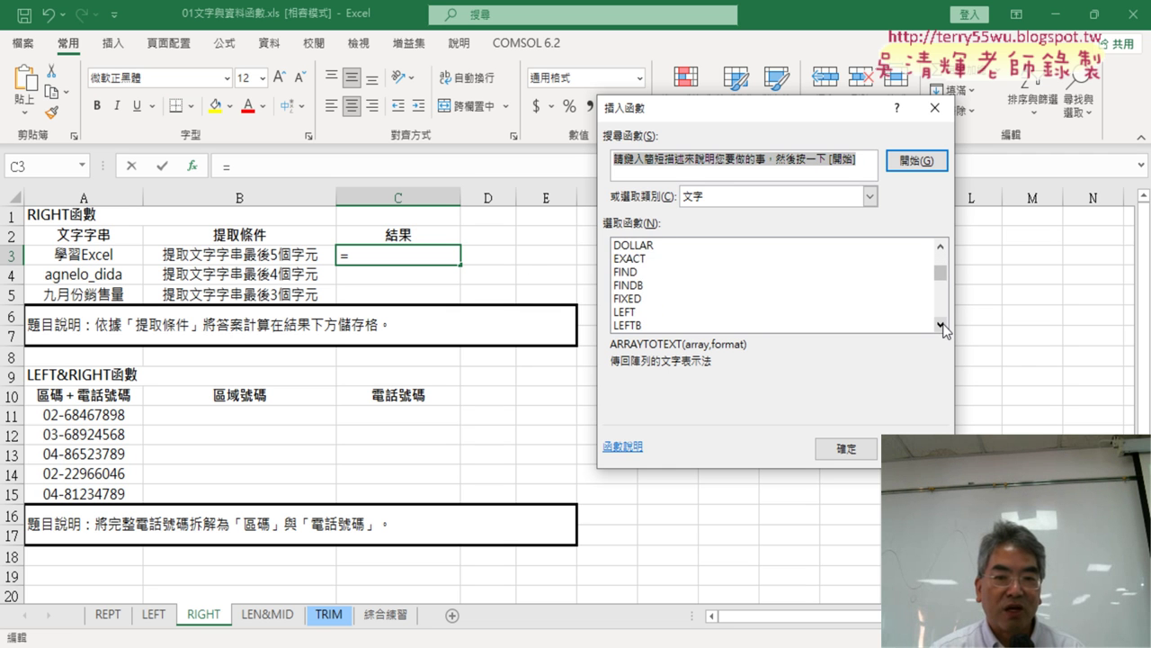
pyautogui.click(941, 325)
pyautogui.click(941, 325)
pyautogui.click(941, 324)
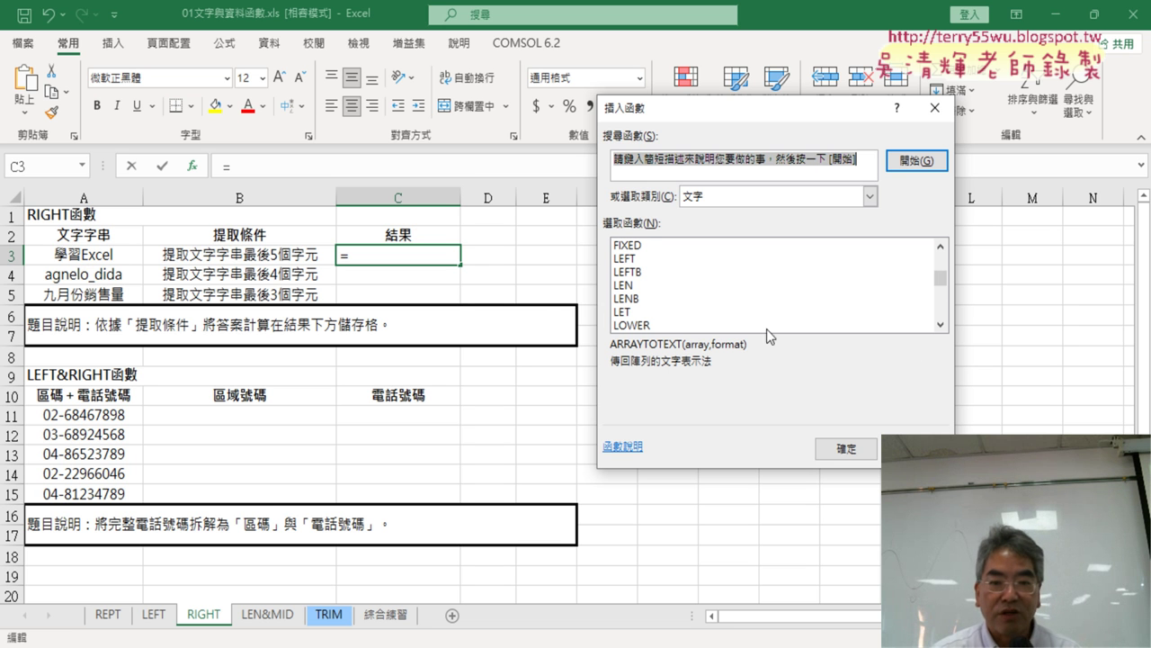
pyautogui.moveTo(941, 324); pyautogui.dragTo(943, 326)
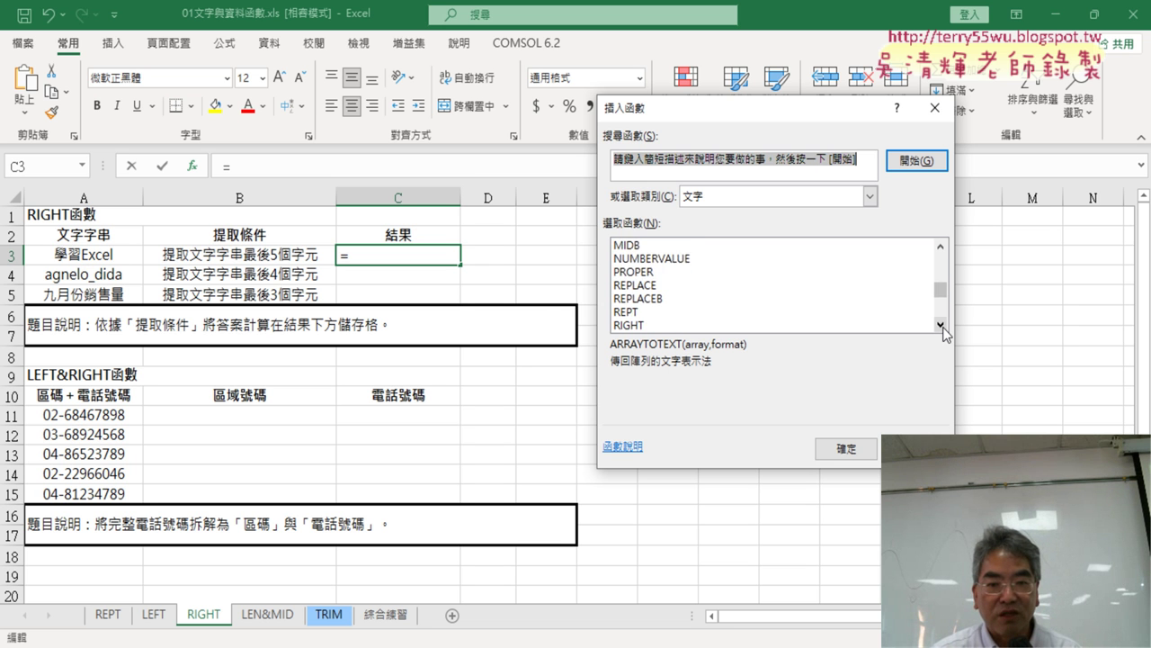
pyautogui.click(671, 314)
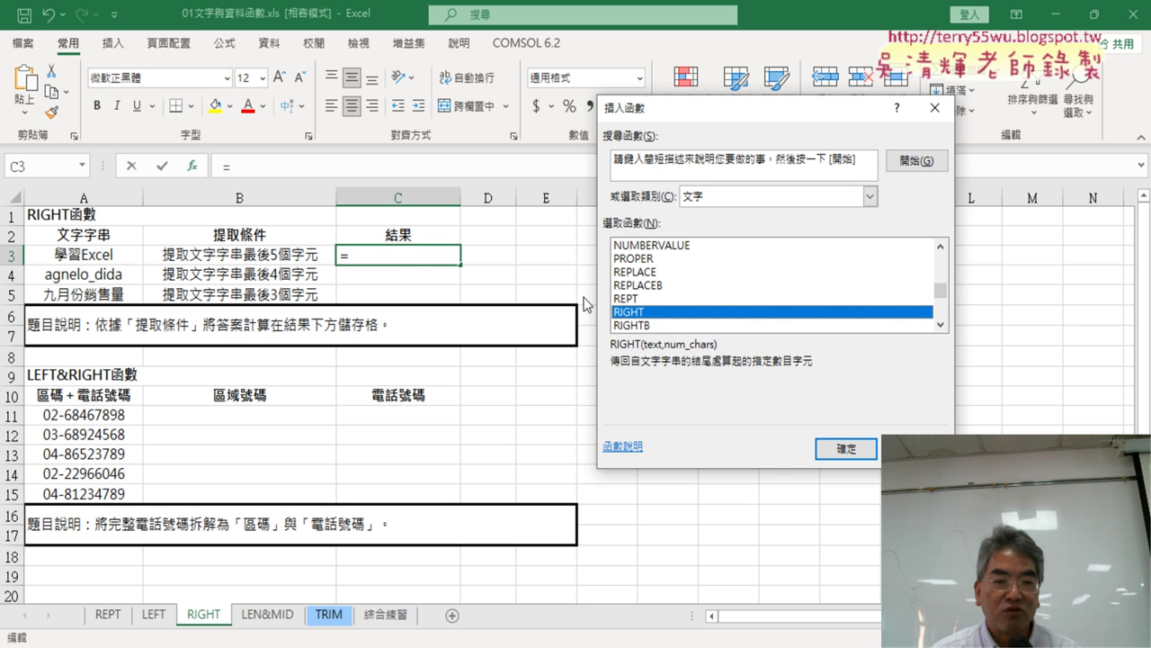
pyautogui.click(841, 446)
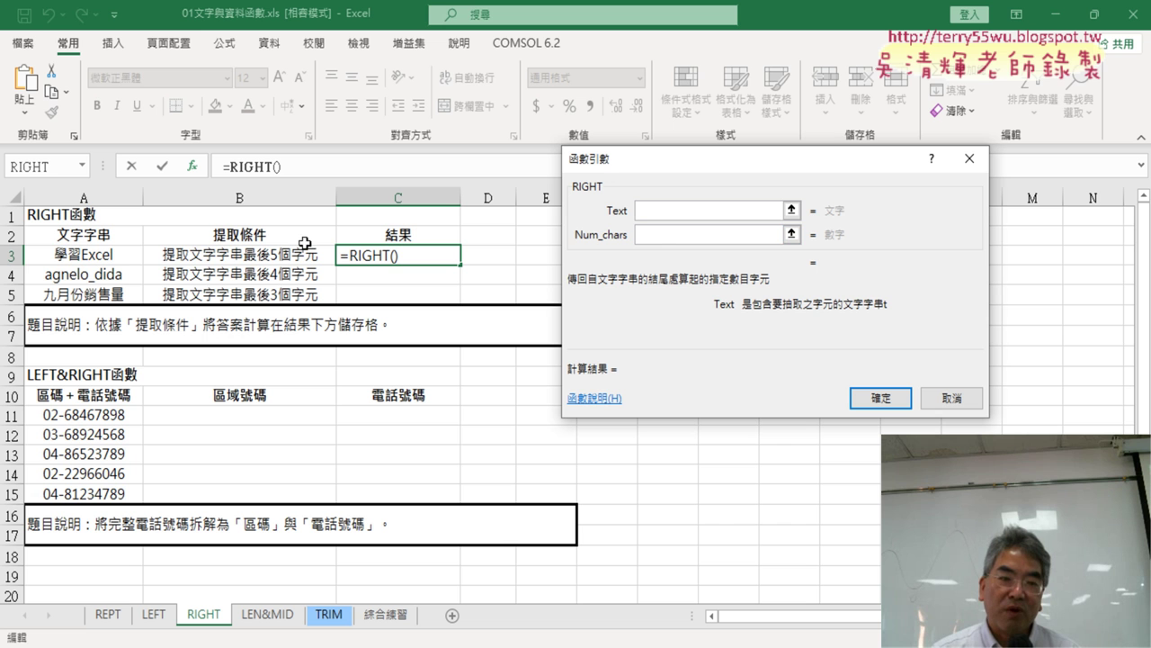
pyautogui.click(114, 254)
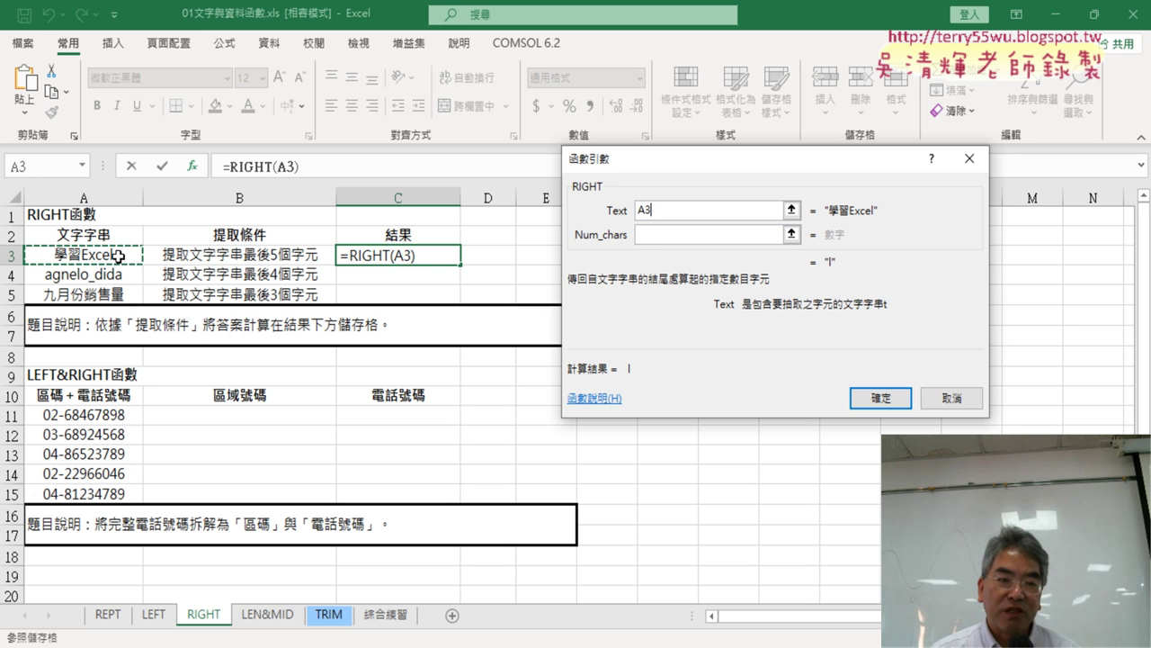
pyautogui.click(640, 238)
pyautogui.write('5')
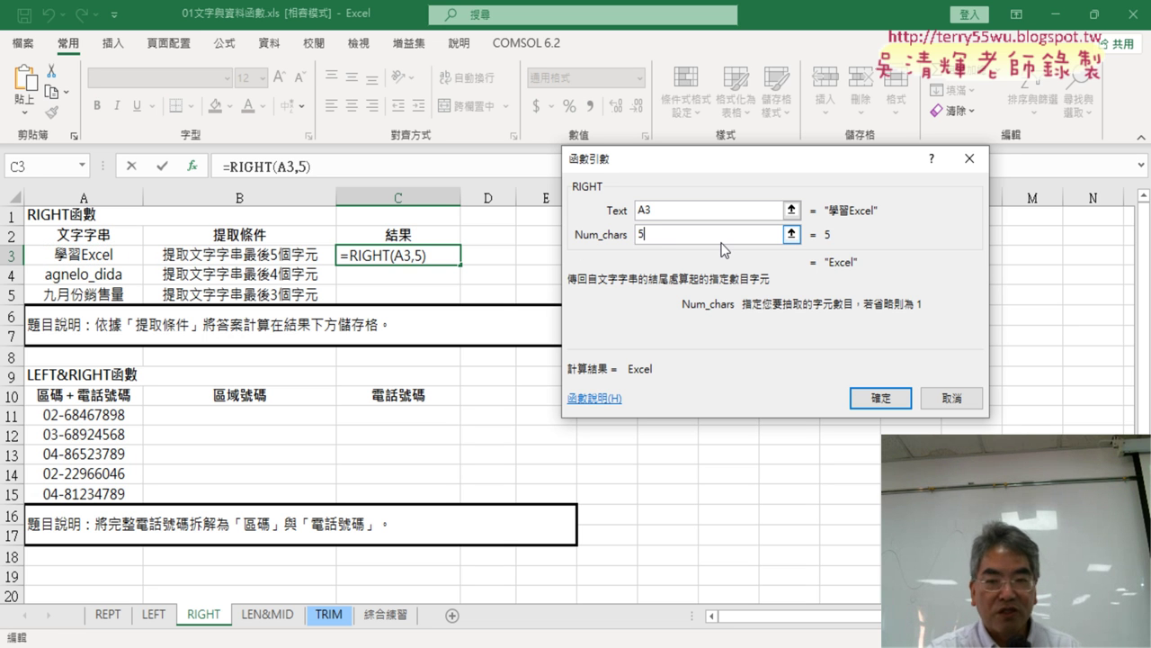
pyautogui.click(896, 405)
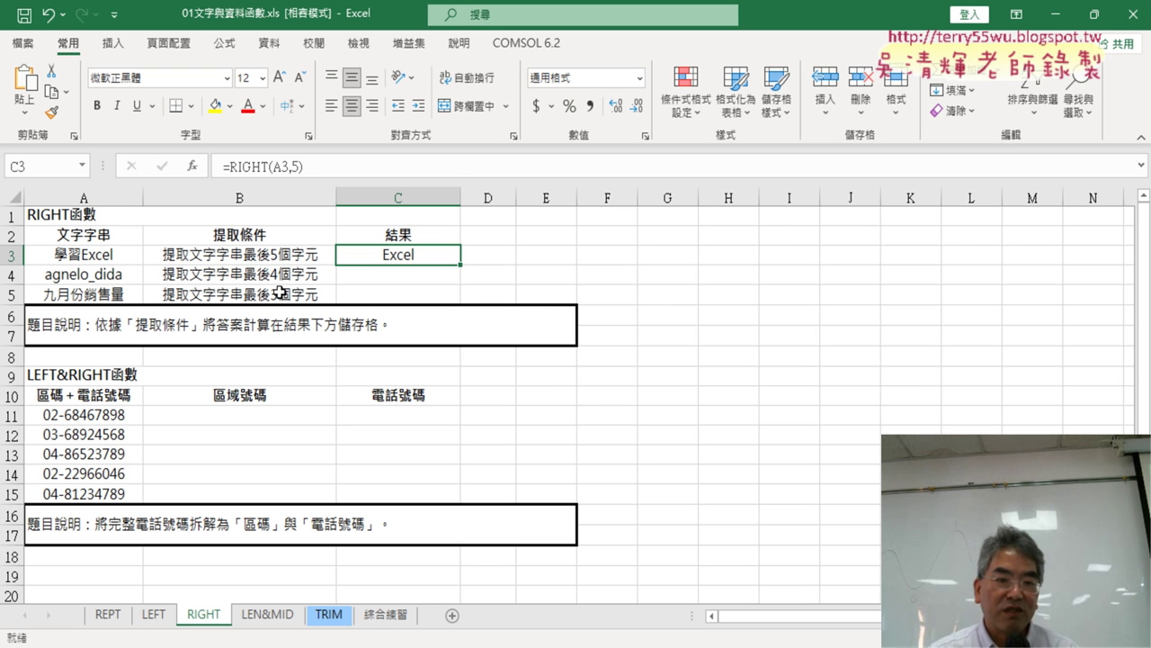
# Copy the RIGHT formula down to C5 and correct C4 to =RIGHT(A4,4), showing dida.
pyautogui.click(426, 277)
pyautogui.click(437, 258)
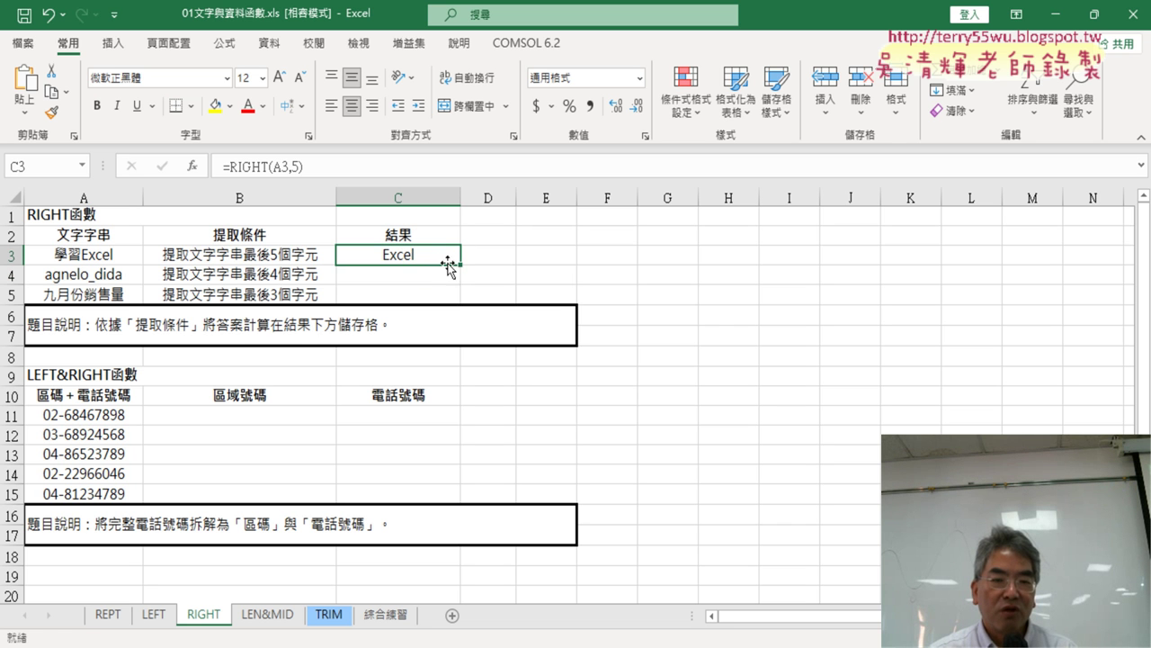
pyautogui.moveTo(461, 265); pyautogui.dragTo(461, 304)
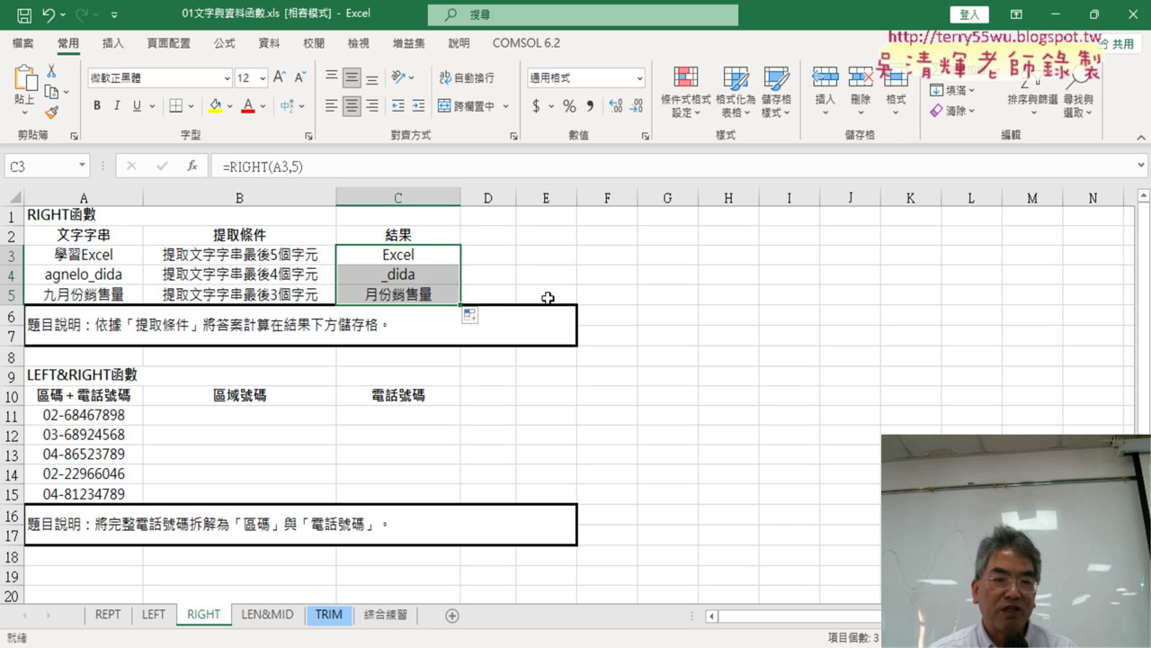
pyautogui.click(403, 274)
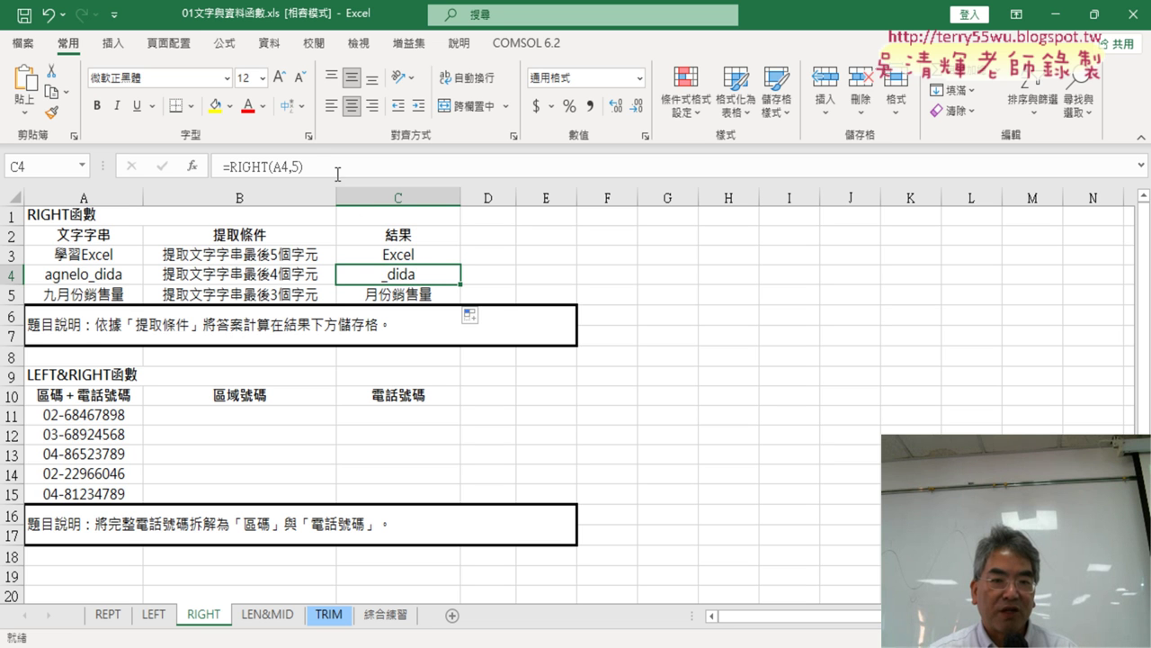
pyautogui.click(300, 167)
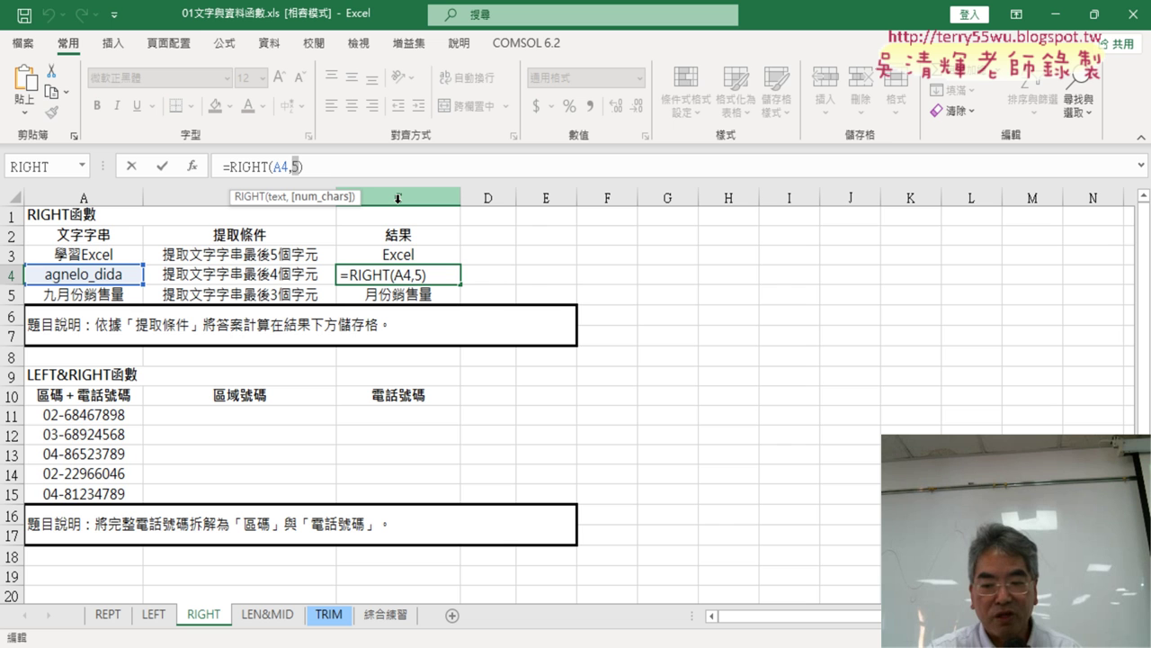
pyautogui.write('4')
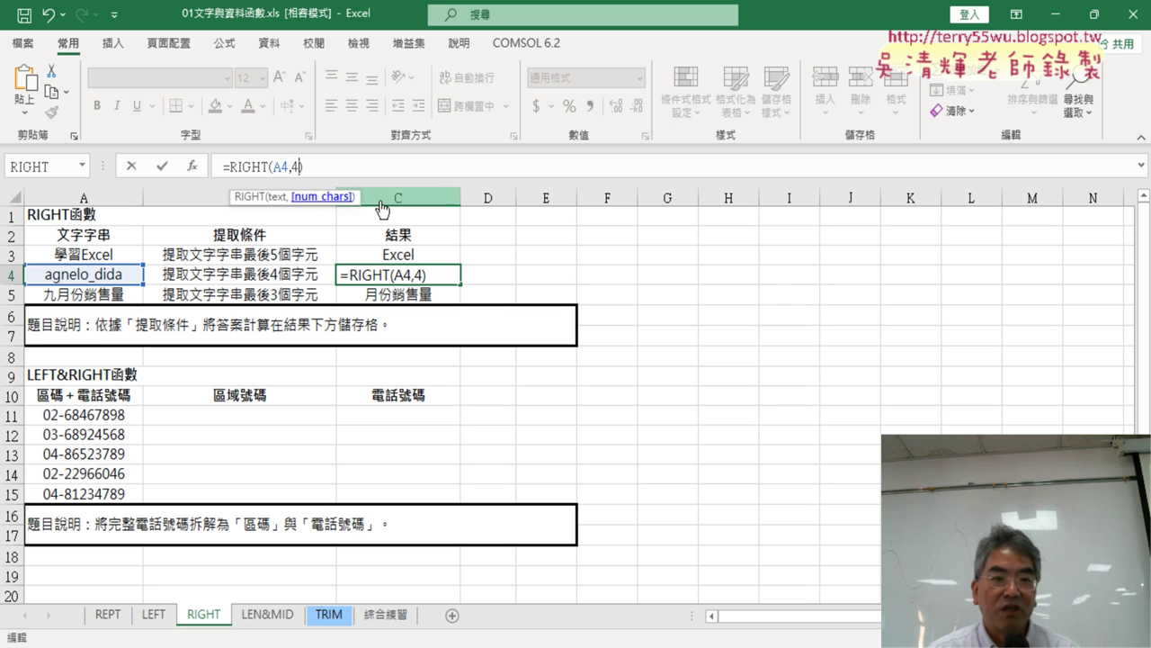
pyautogui.click(165, 170)
# Correct C5 to =RIGHT(A5,3) so it shows 銷售量.
pyautogui.click(410, 289)
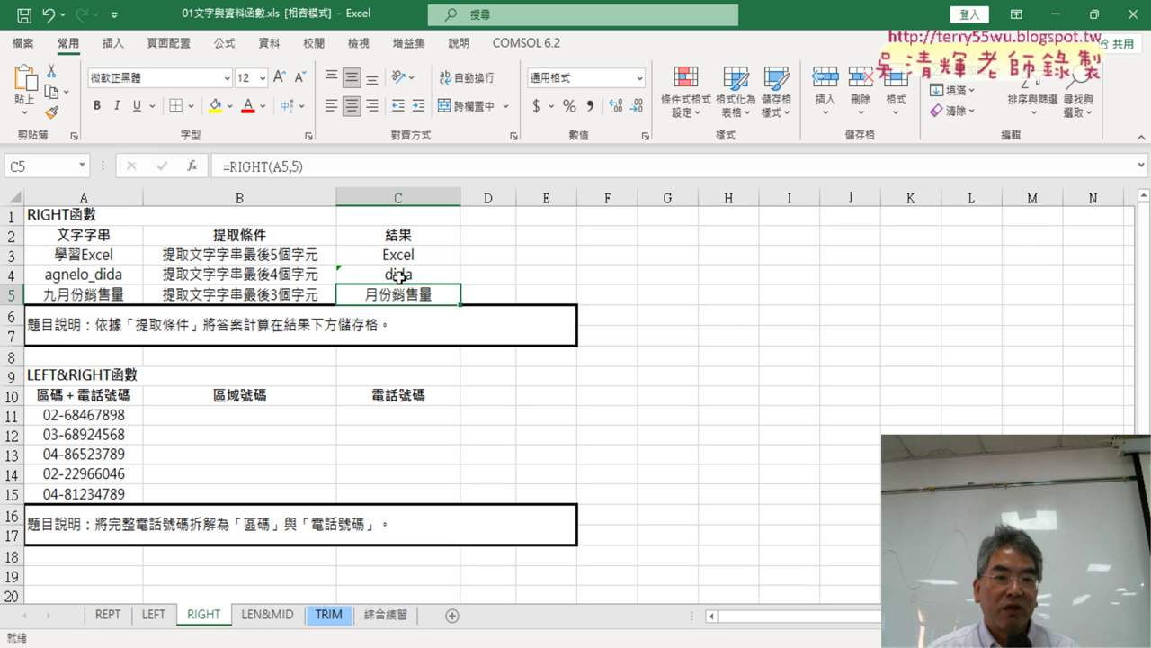
pyautogui.click(293, 167)
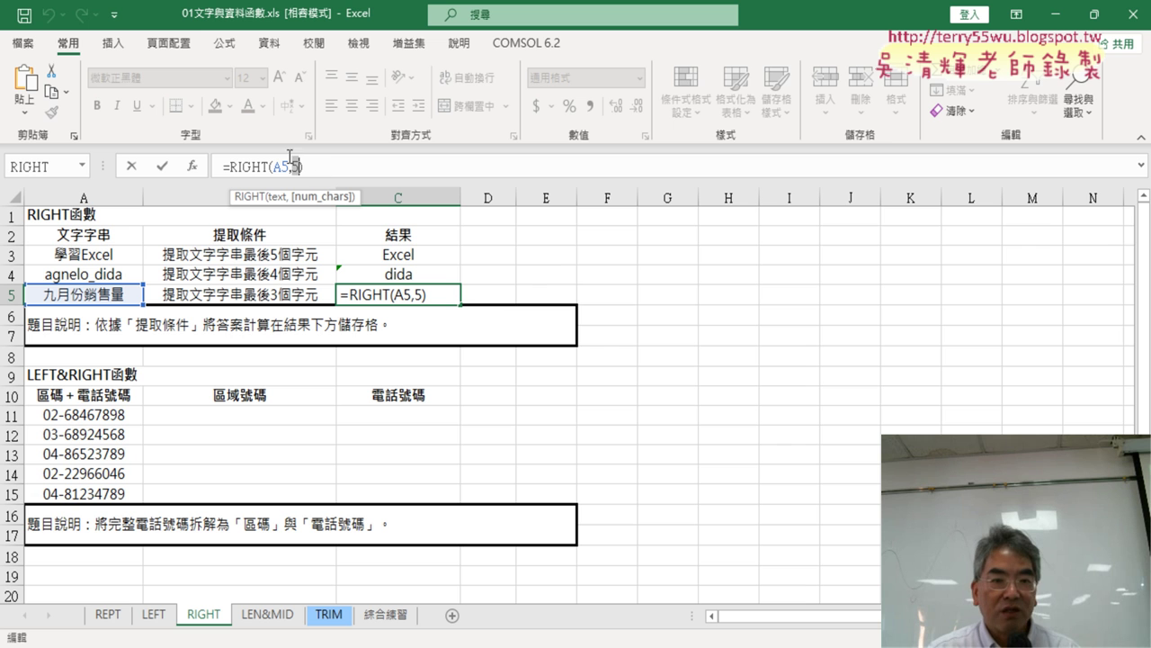
pyautogui.doubleClick(296, 167)
pyautogui.write('3')
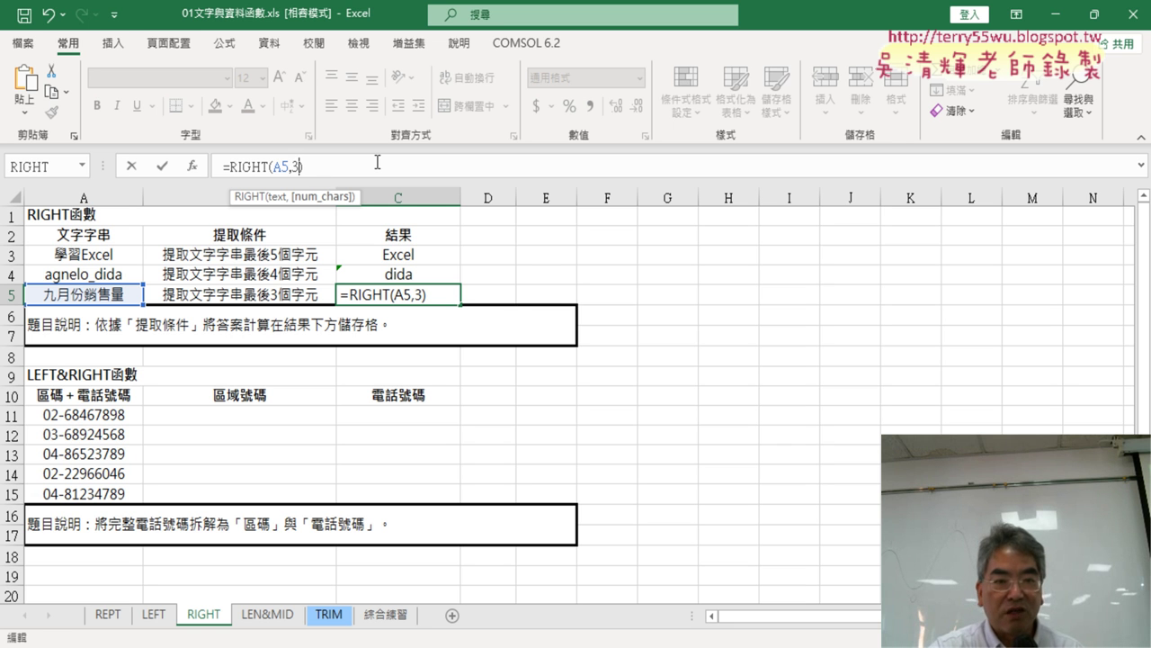
pyautogui.click(165, 167)
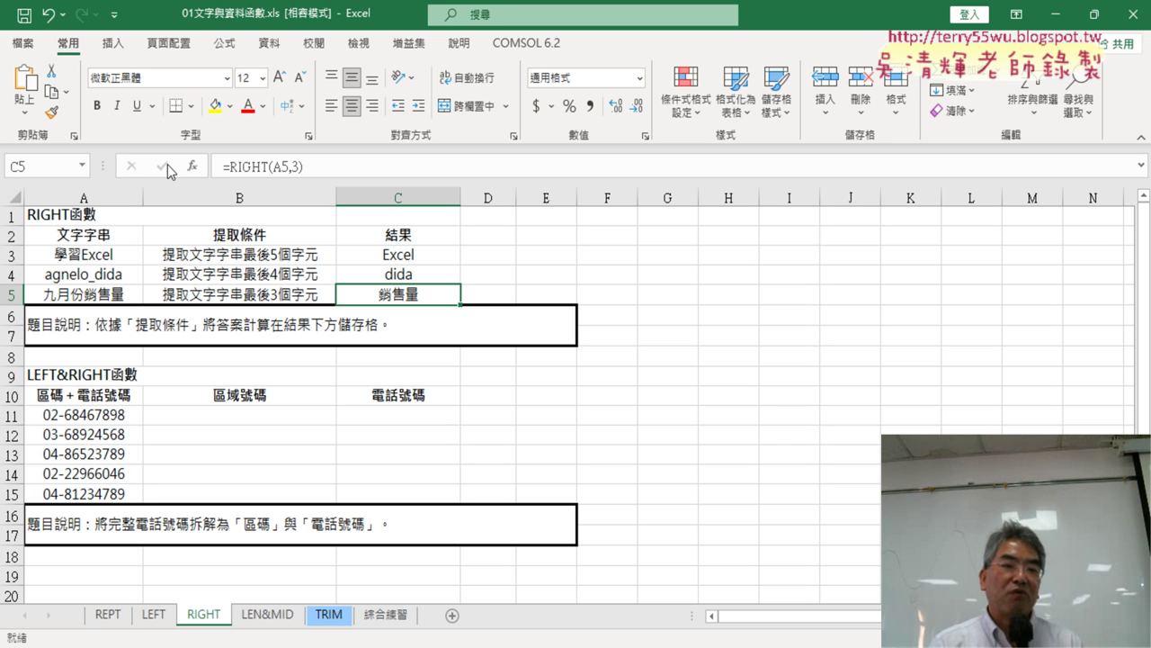
pyautogui.click(288, 417)
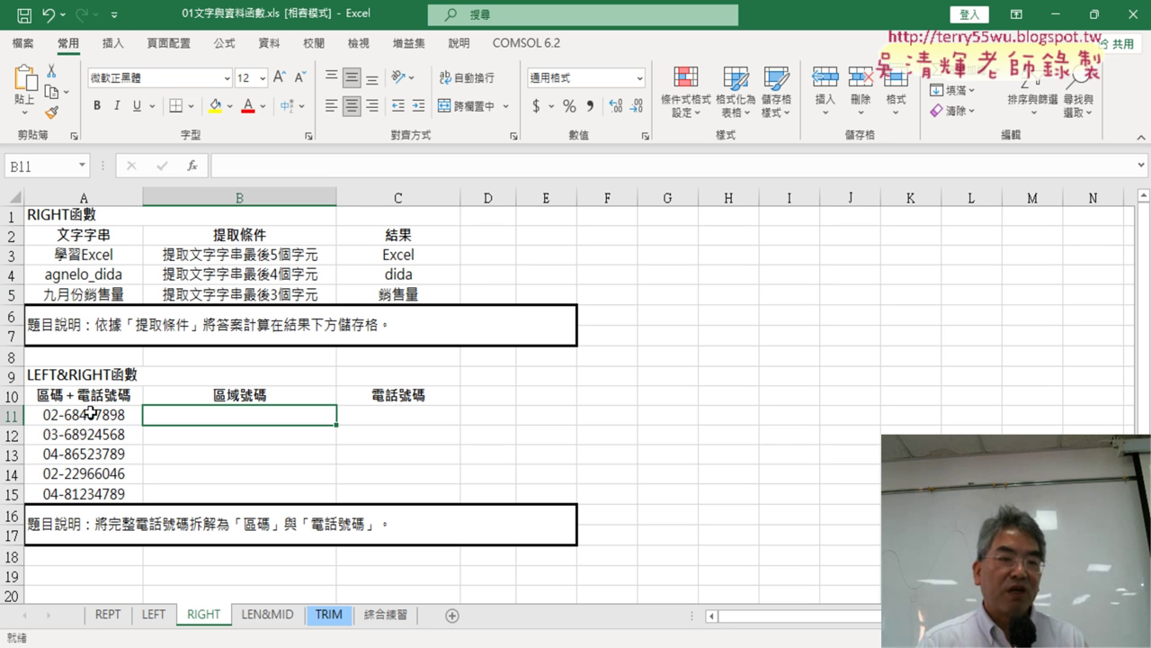
pyautogui.click(418, 415)
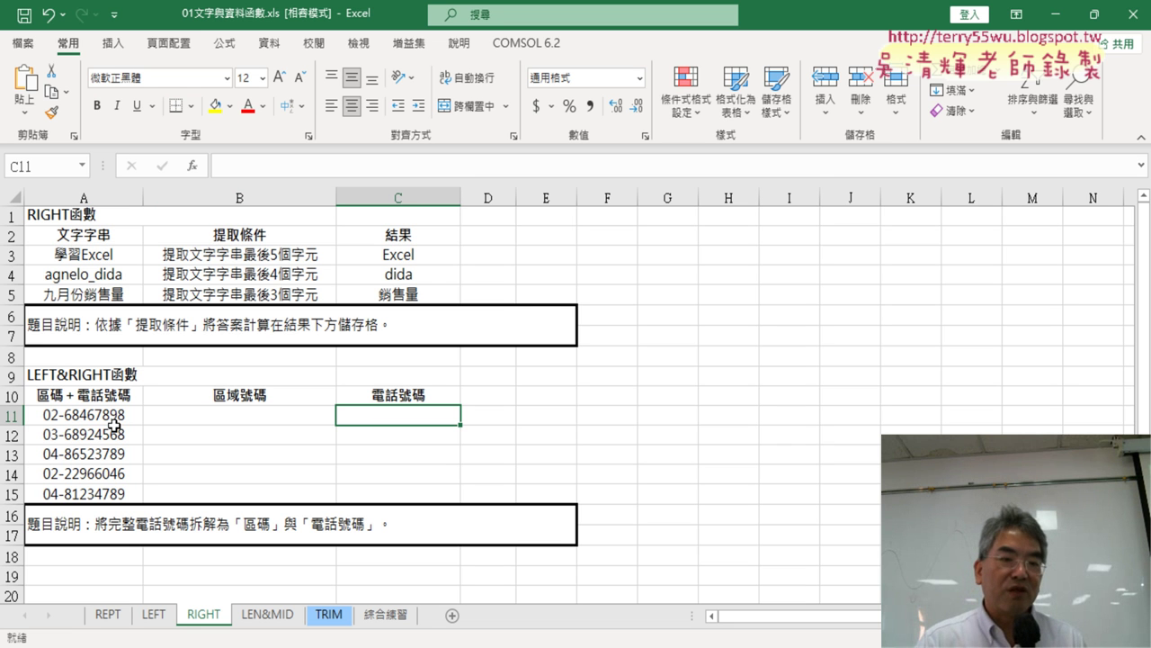
pyautogui.click(257, 417)
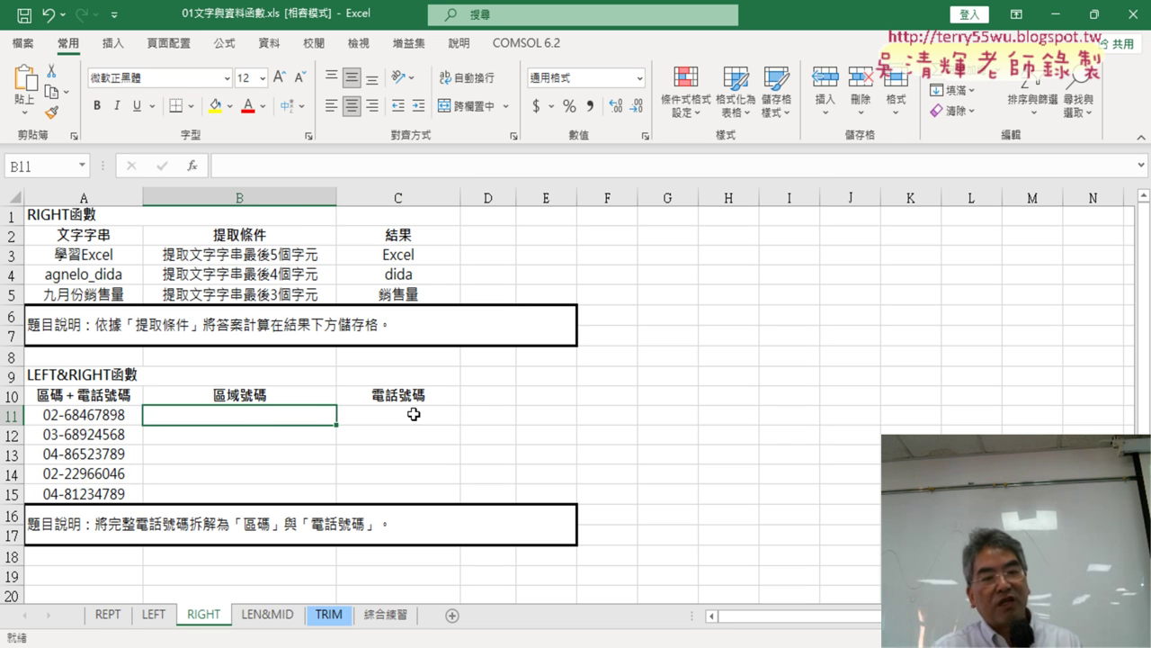
pyautogui.click(432, 414)
pyautogui.click(284, 435)
pyautogui.click(398, 441)
pyautogui.moveTo(284, 417); pyautogui.dragTo(282, 493)
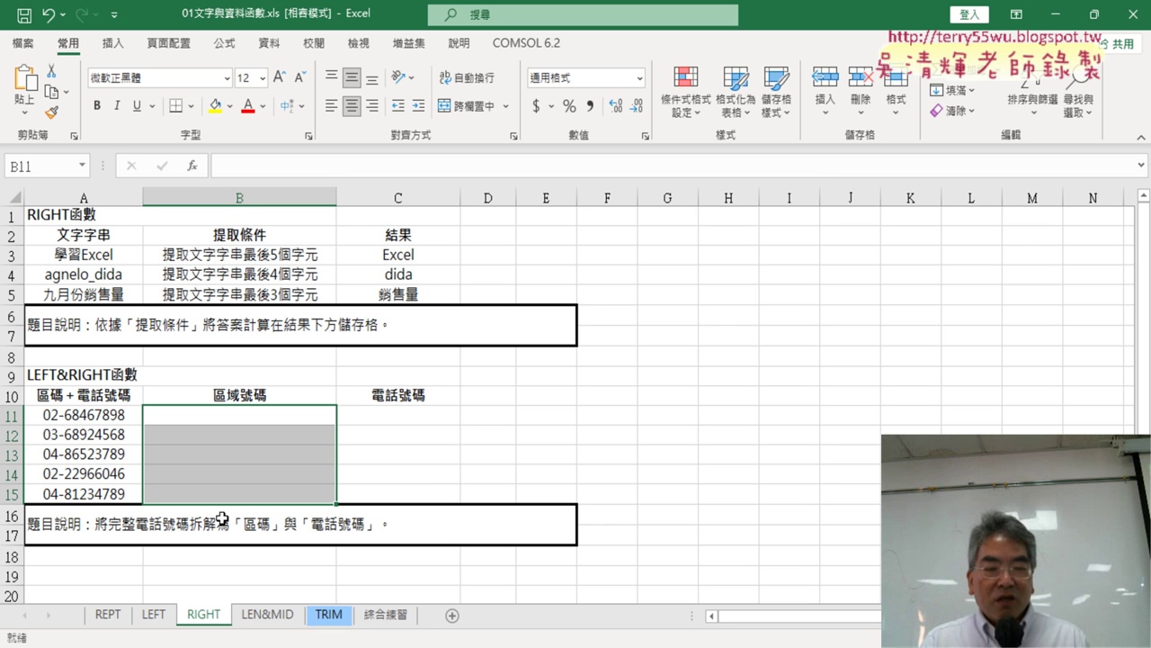
# Go to the LEN&MID sheet, scroll to the top and select length cell C3.
pyautogui.click(281, 620)
pyautogui.scroll(3, 481, 473)
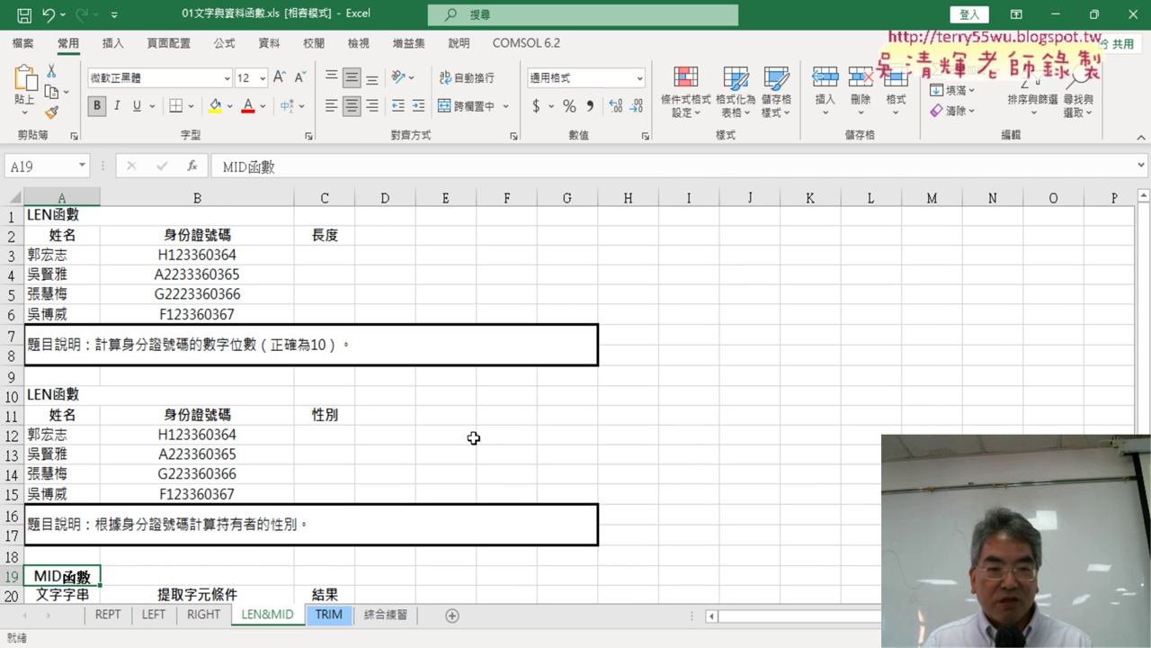
pyautogui.click(323, 254)
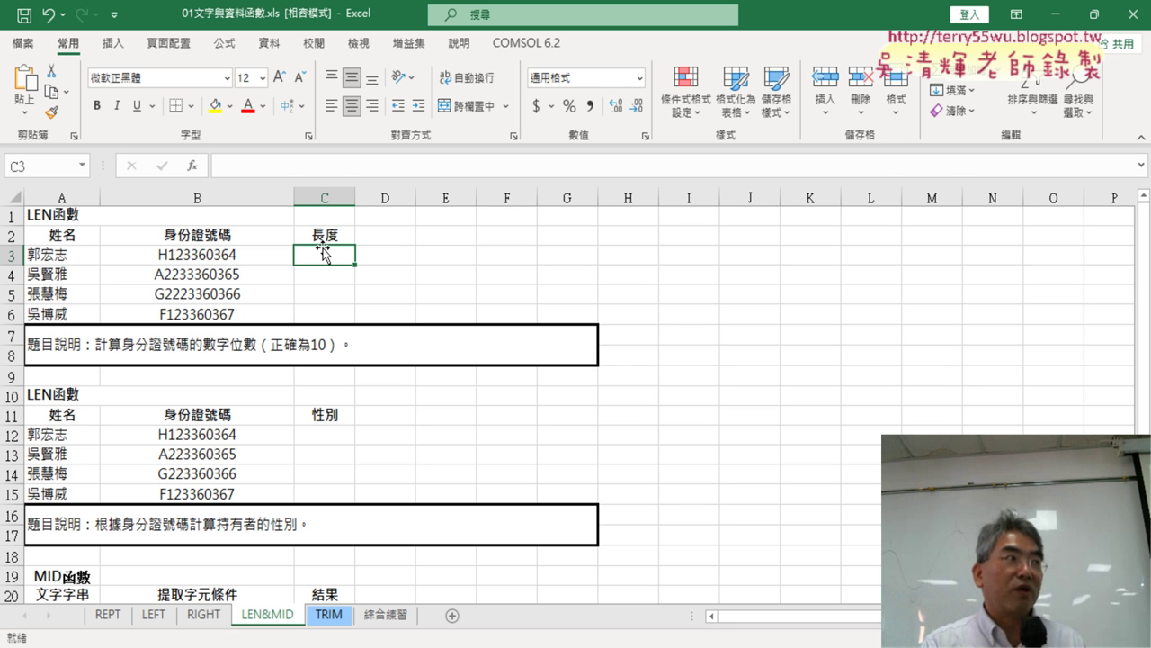
pyautogui.click(168, 254)
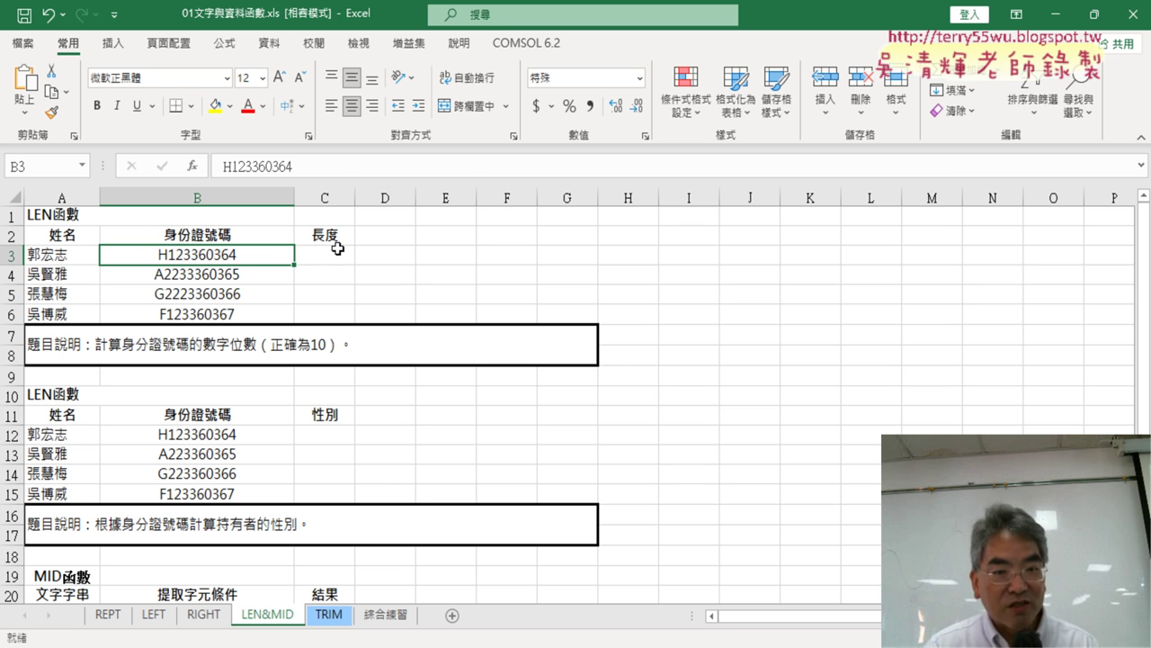
pyautogui.click(320, 251)
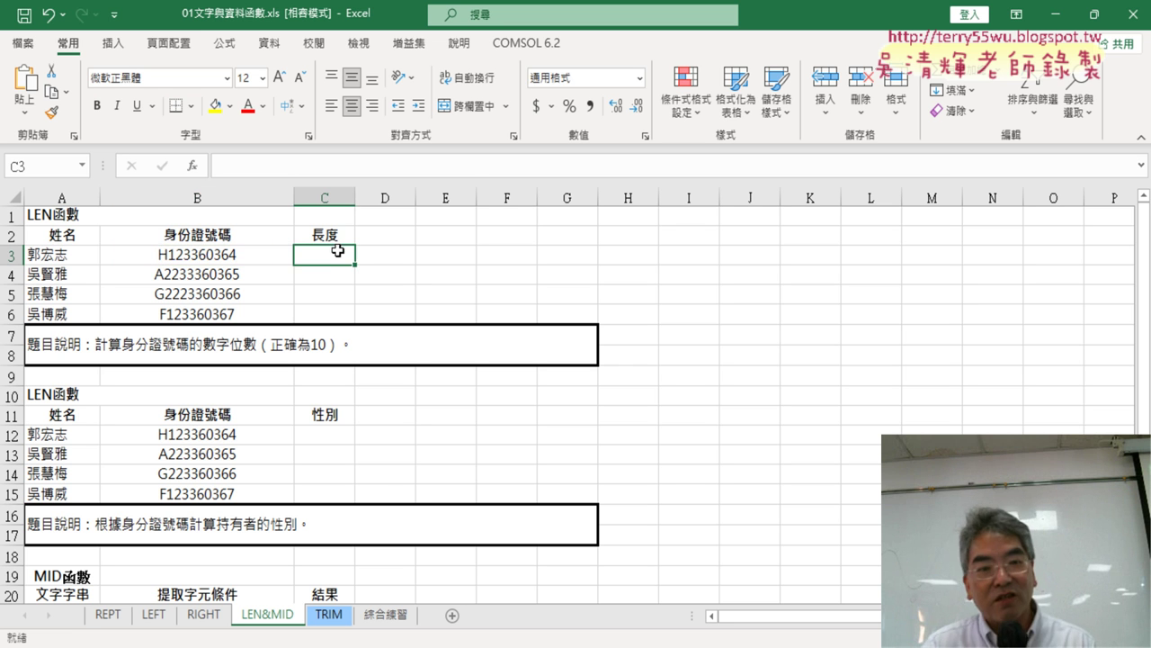
pyautogui.click(307, 274)
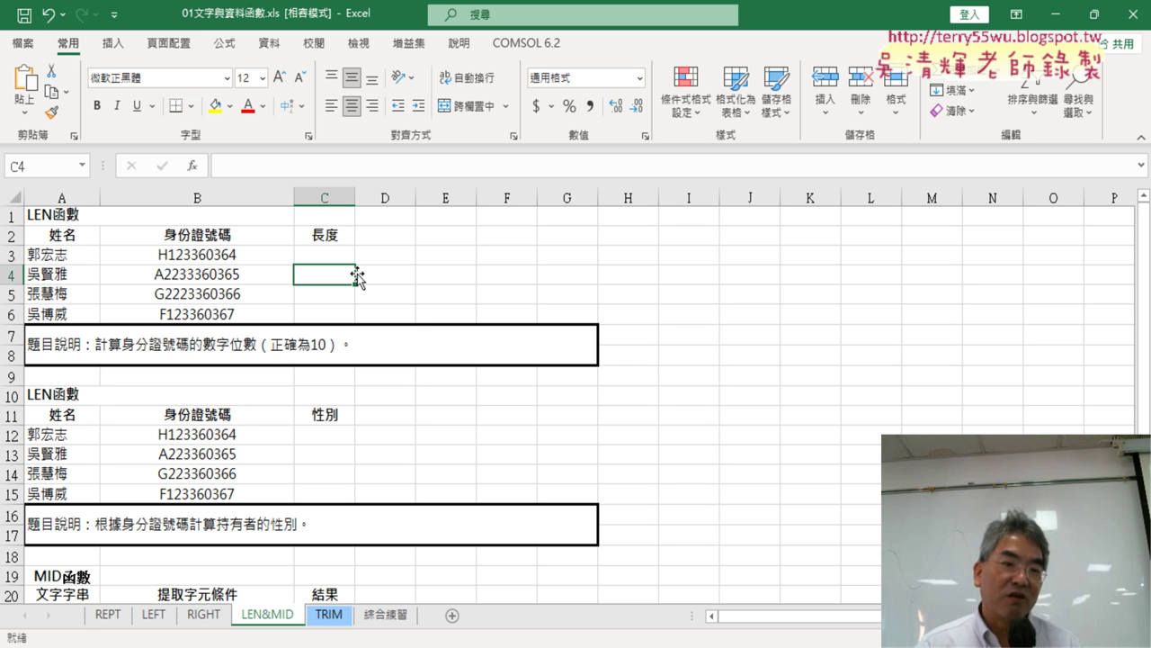
pyautogui.click(341, 253)
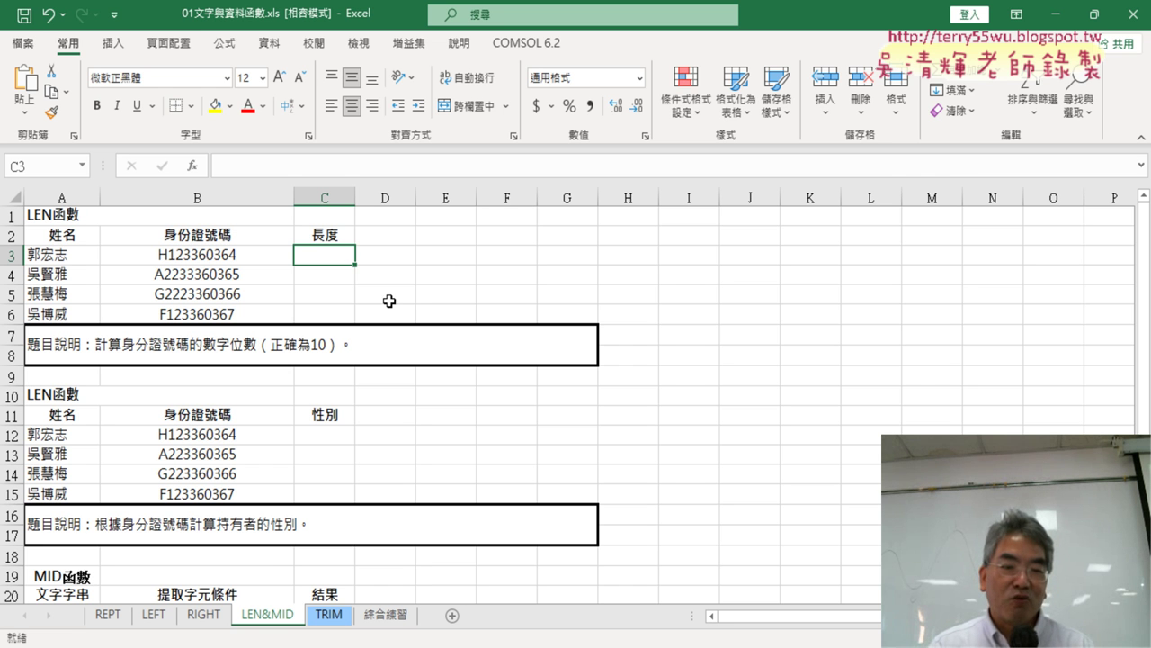
# Enter =LEN(B3) in C3 and fill it down to C6, giving 10, 11, 11, 10.
pyautogui.click(193, 166)
pyautogui.click(942, 326)
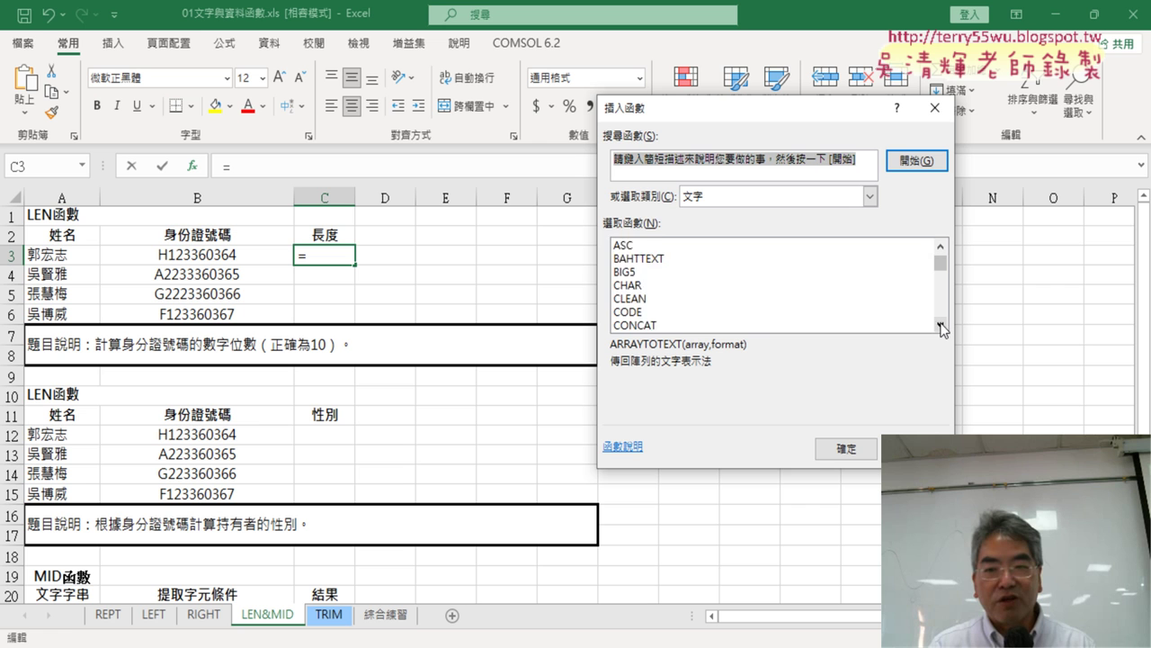
pyautogui.doubleClick(942, 326)
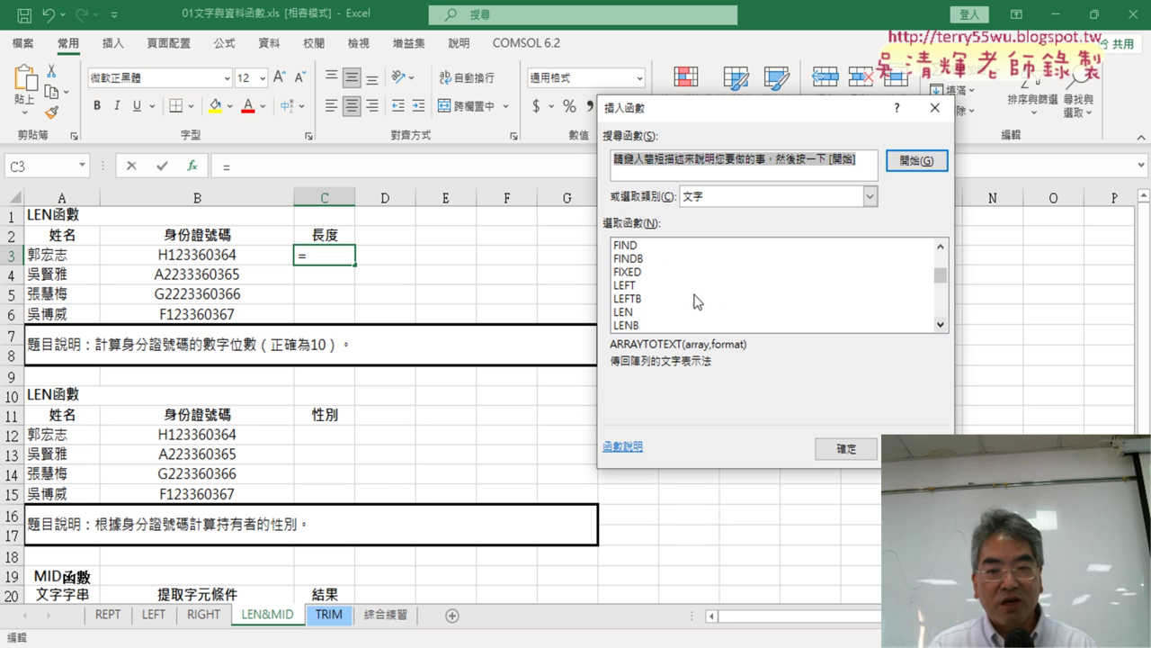
pyautogui.click(628, 313)
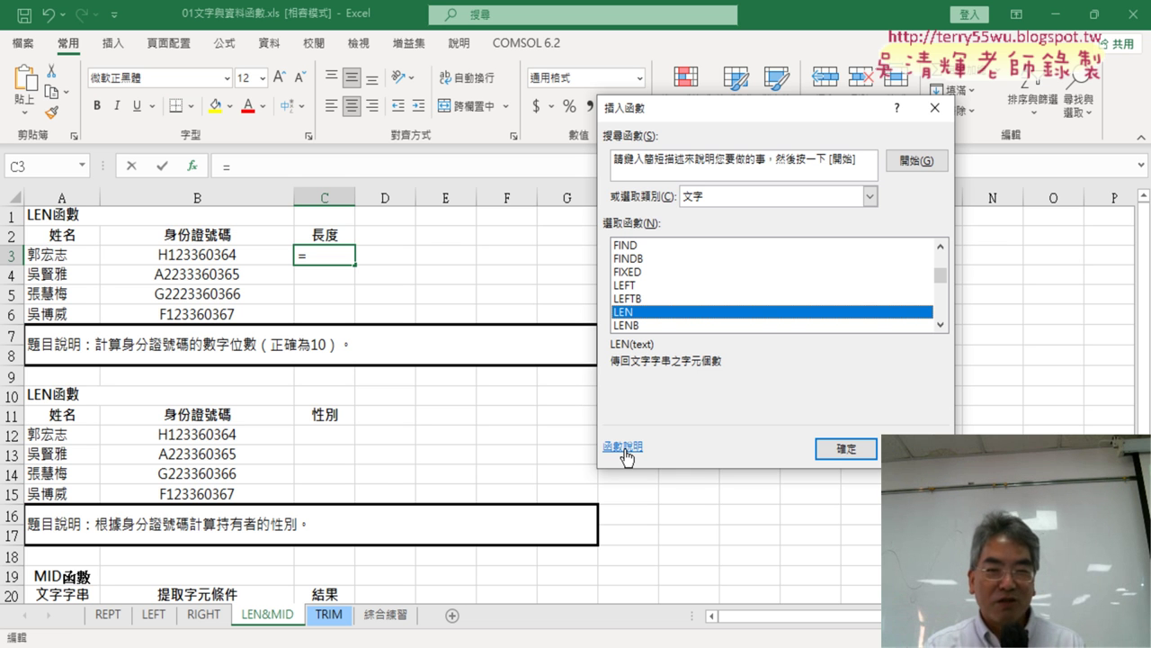
pyautogui.click(851, 452)
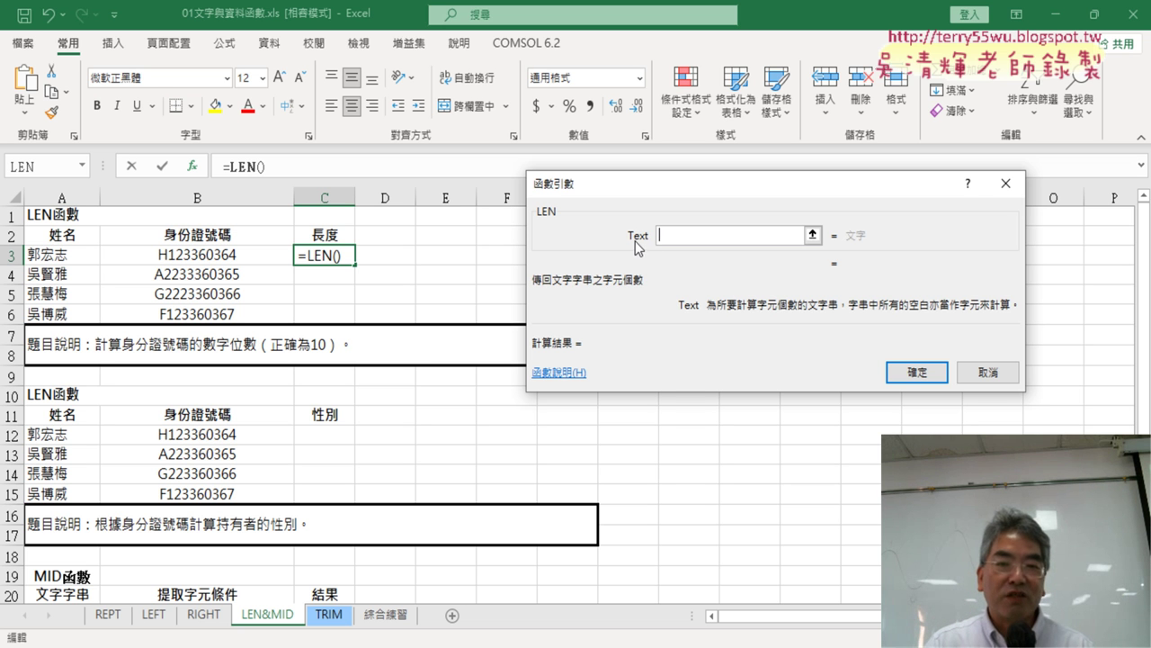
pyautogui.click(189, 256)
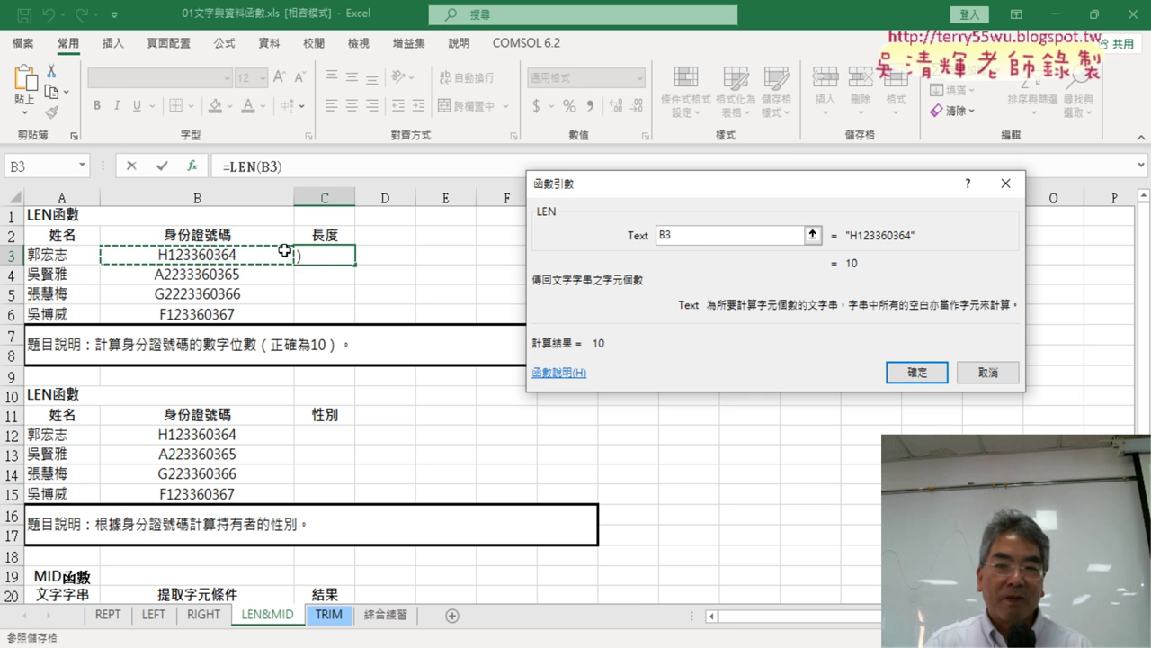
pyautogui.click(909, 370)
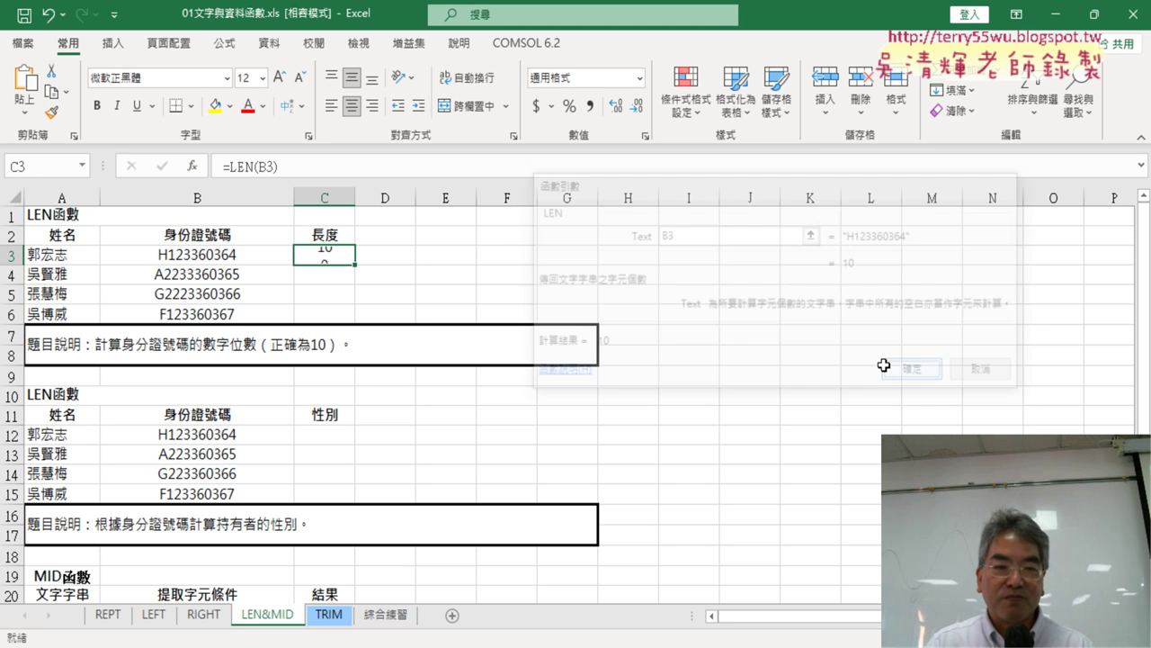
pyautogui.moveTo(356, 265); pyautogui.dragTo(357, 318)
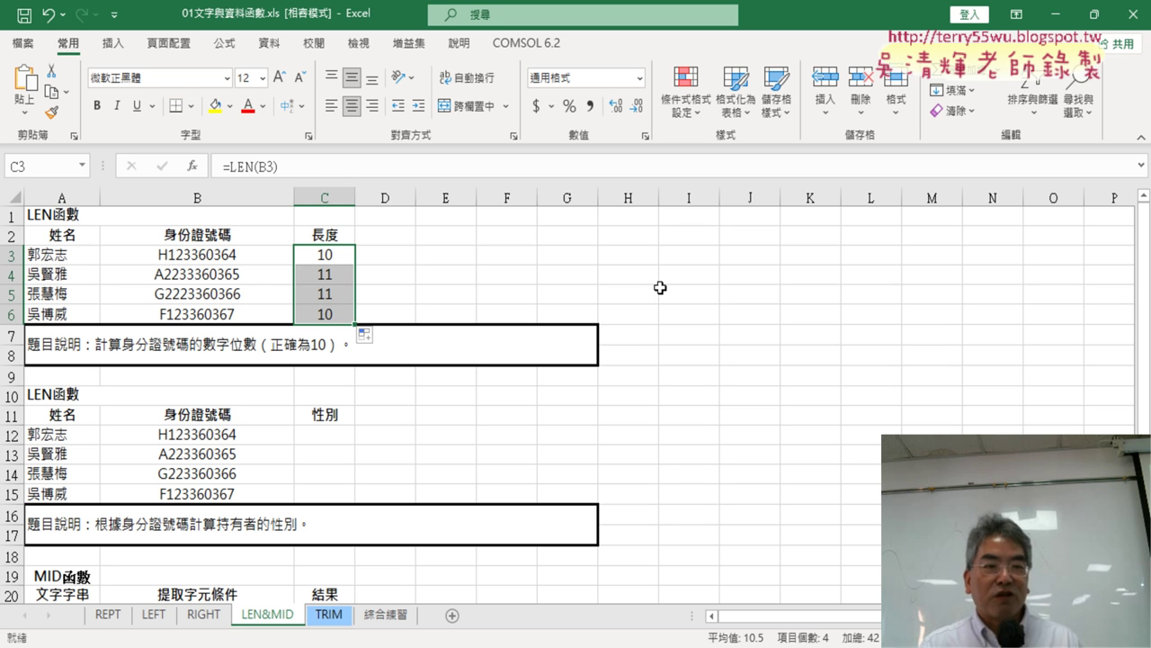
pyautogui.moveTo(45, 272); pyautogui.dragTo(327, 299)
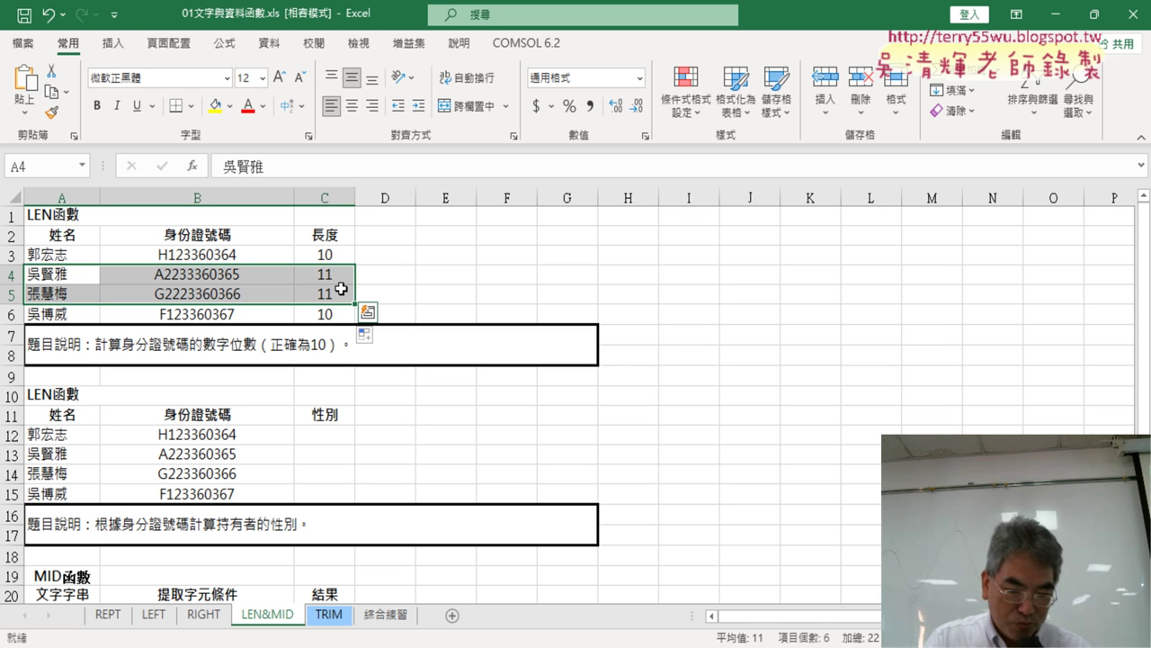
pyautogui.scroll(-2, 450, 373)
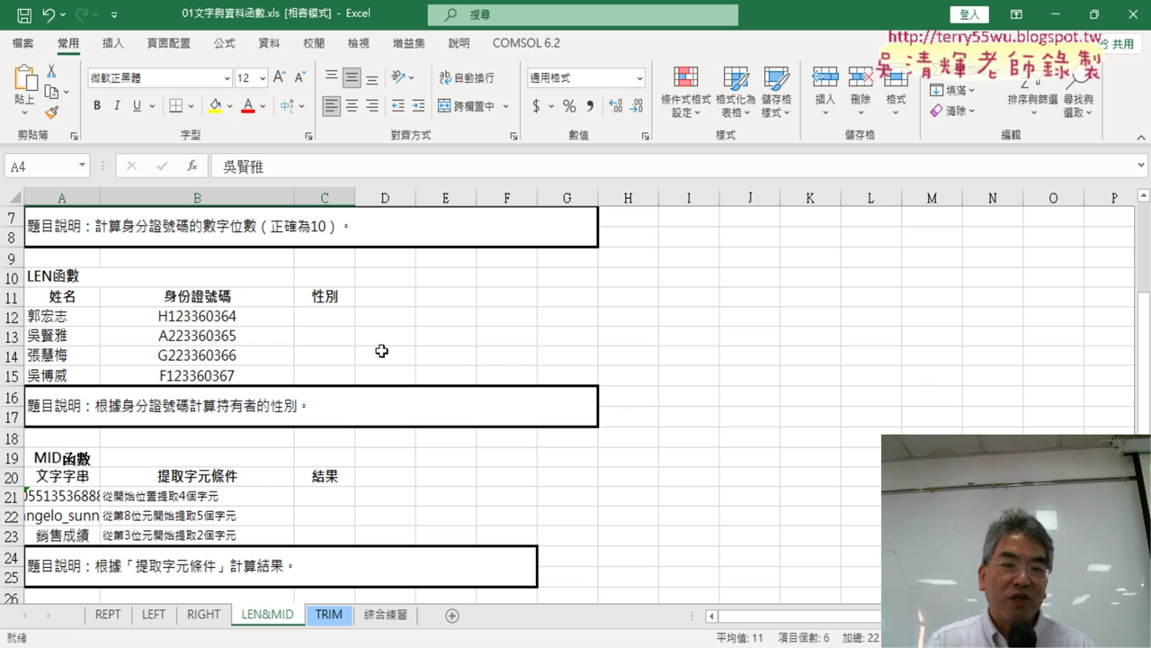
pyautogui.click(329, 318)
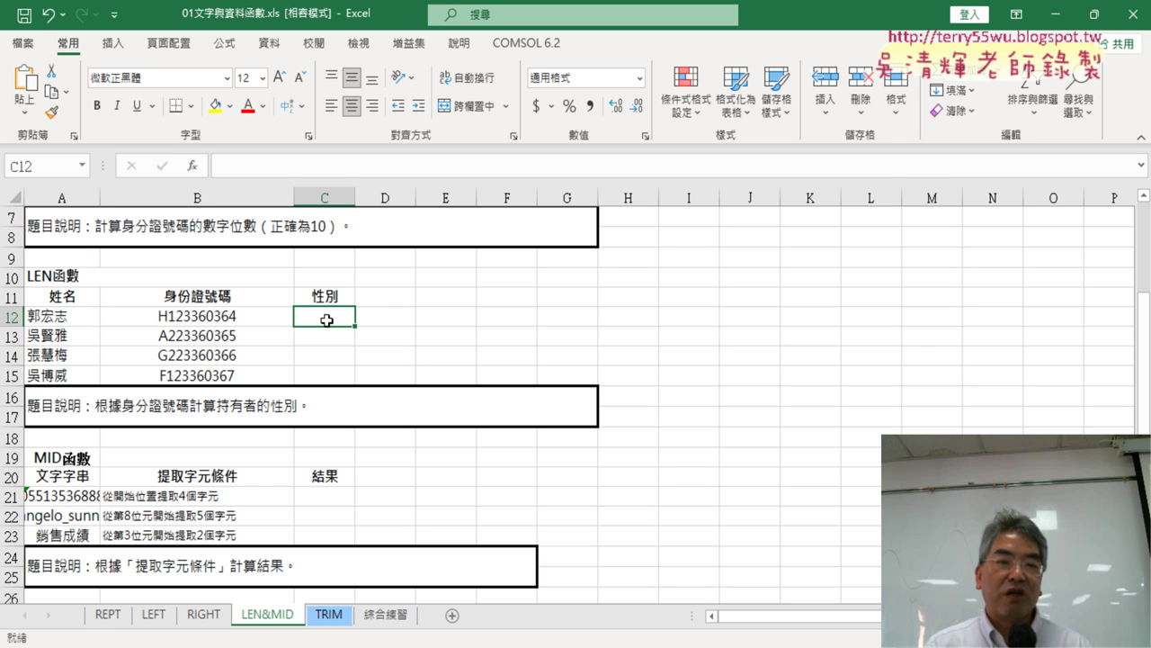
pyautogui.moveTo(328, 316)
pyautogui.mouseDown()
pyautogui.moveTo(331, 375)
pyautogui.moveTo(329, 313)
pyautogui.mouseUp()
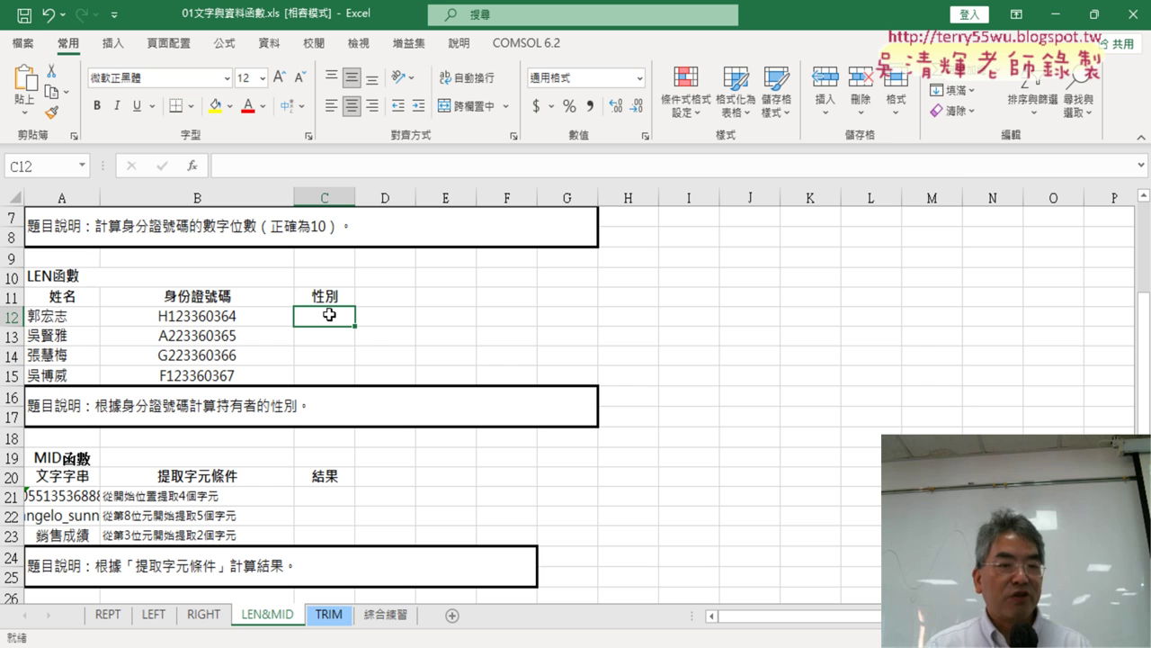